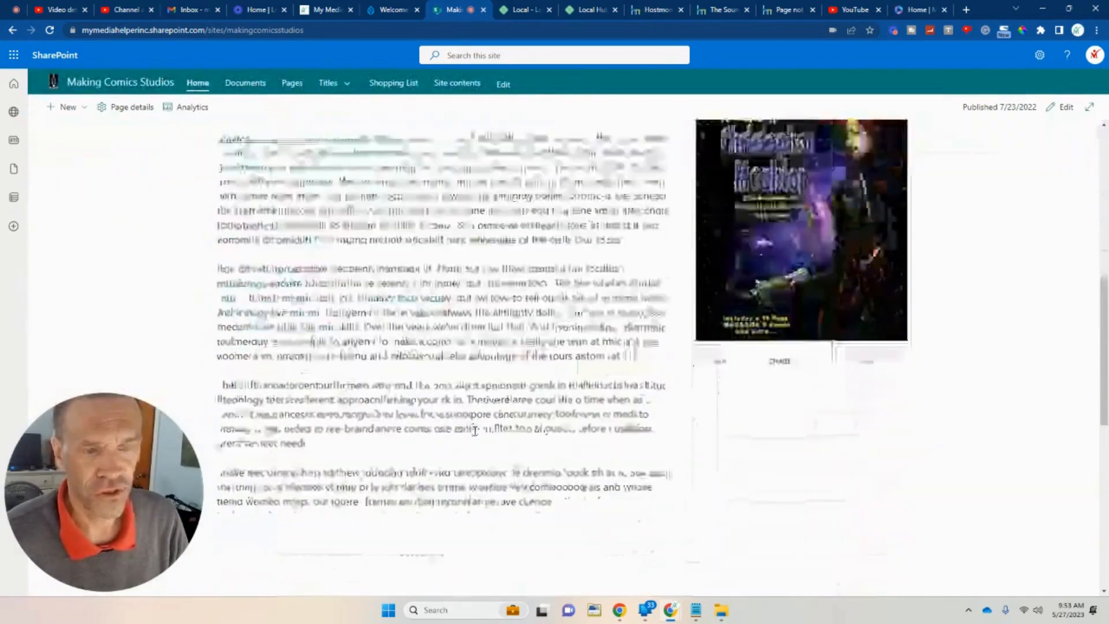
Look over the Drupal site tab and the mymediahelper 404 tab in Chrome.
scroll(474, 416, up, 8)
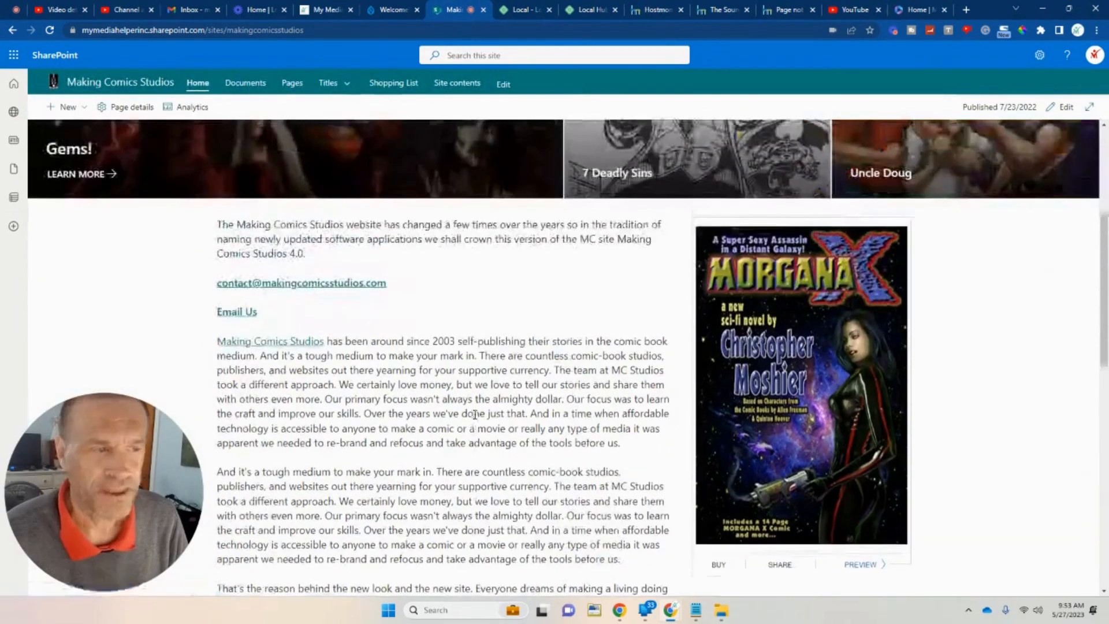
scroll(475, 420, up, 1)
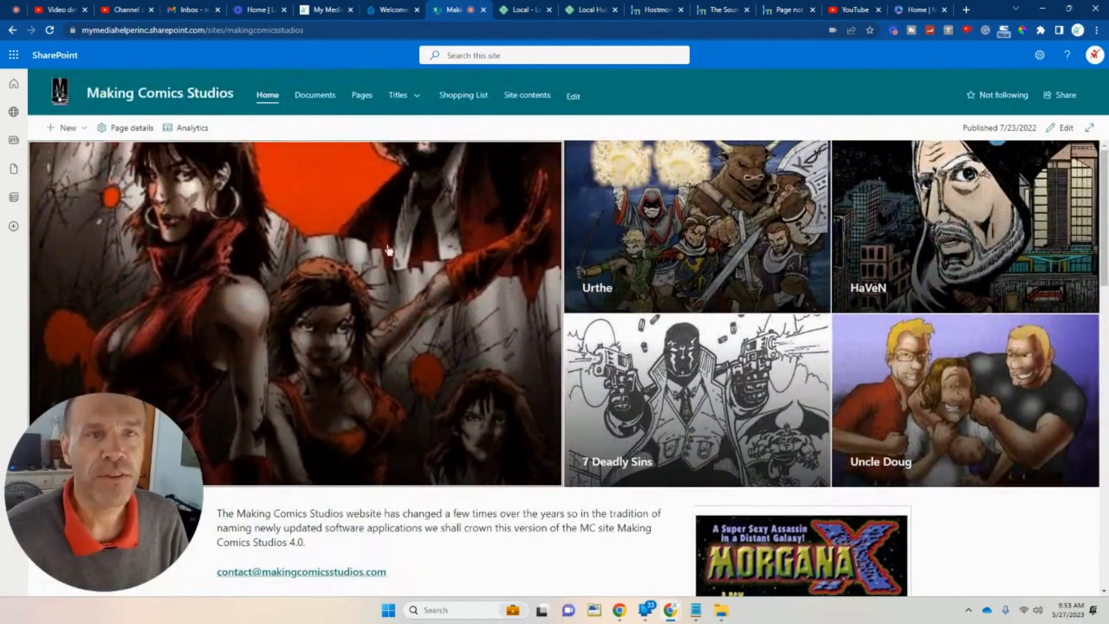
key(ctrl+shift+Tab)
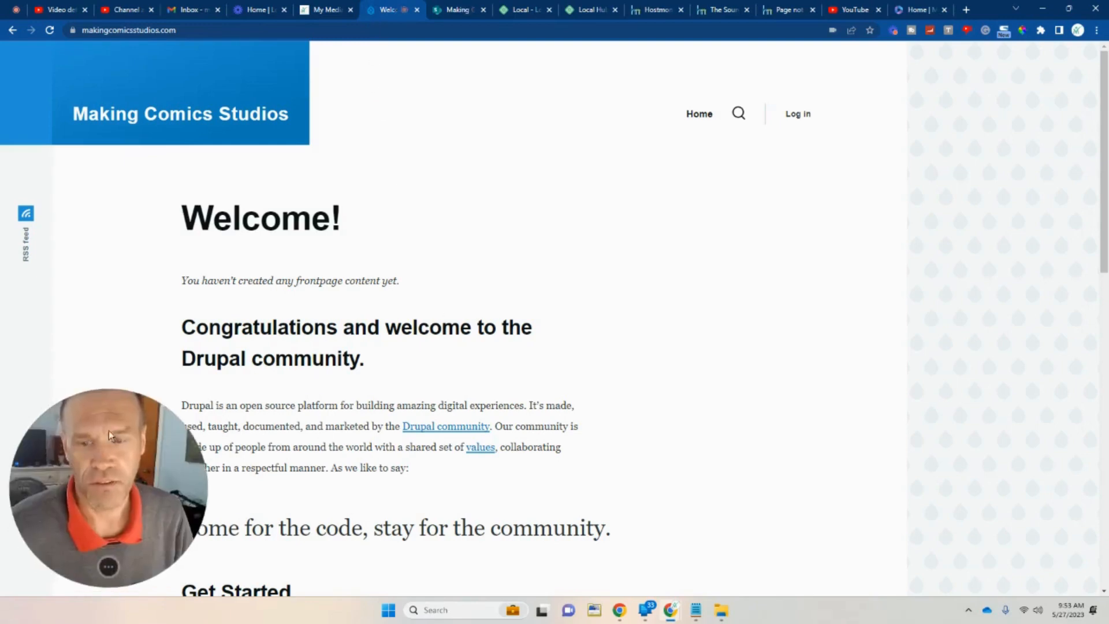
drag(108, 431, 171, 269)
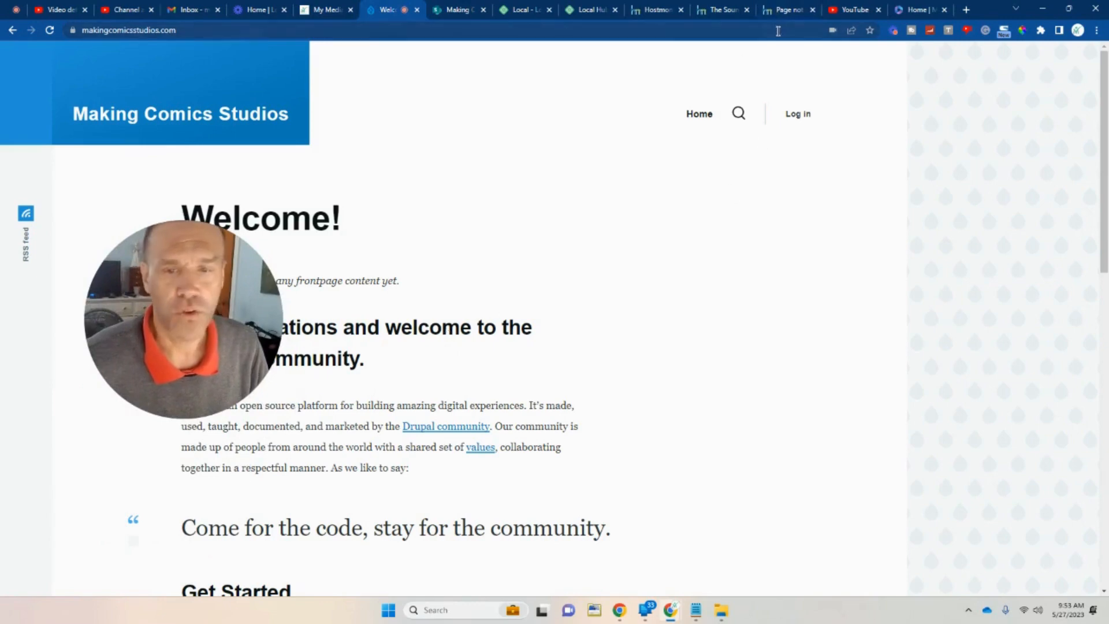
click(786, 11)
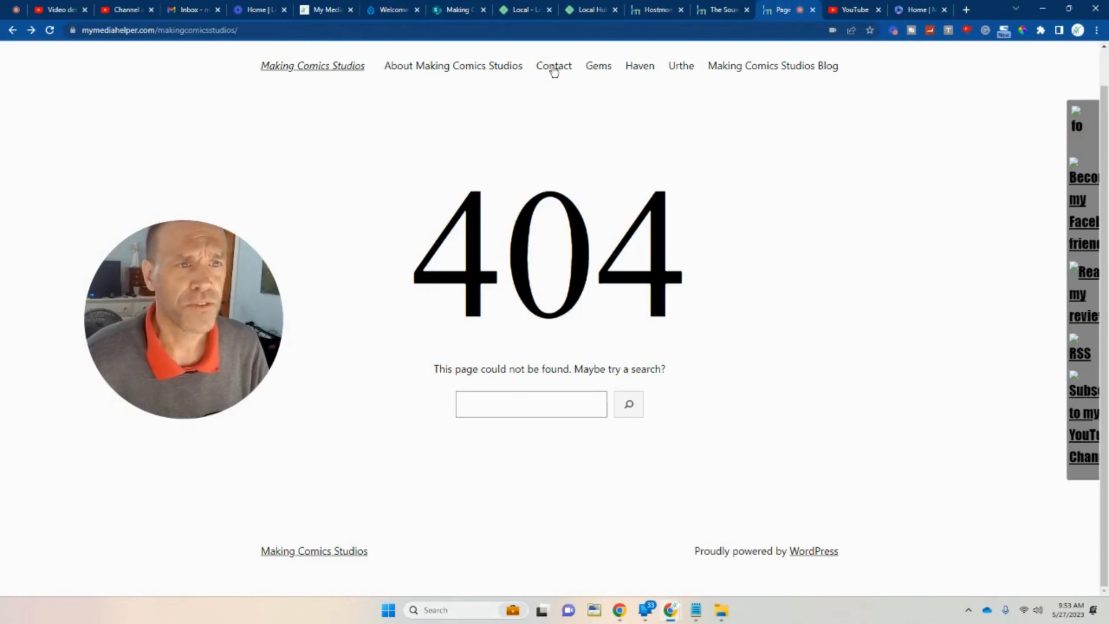
Open the Gems page, which returns a Drupal Page not found, then launch FileZilla.
click(589, 72)
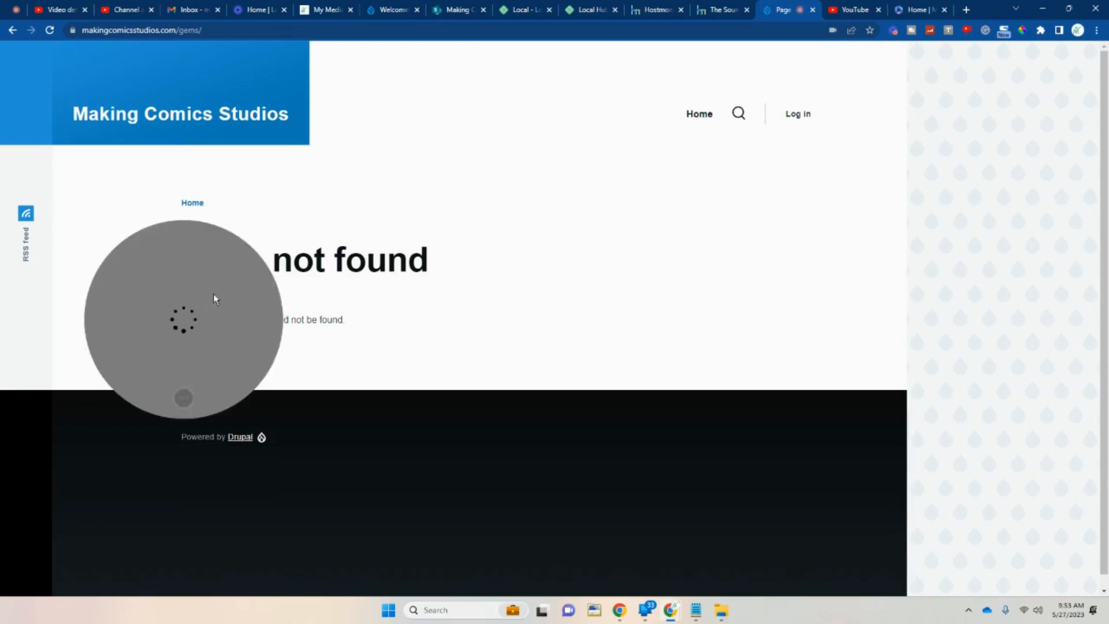
drag(213, 293, 437, 376)
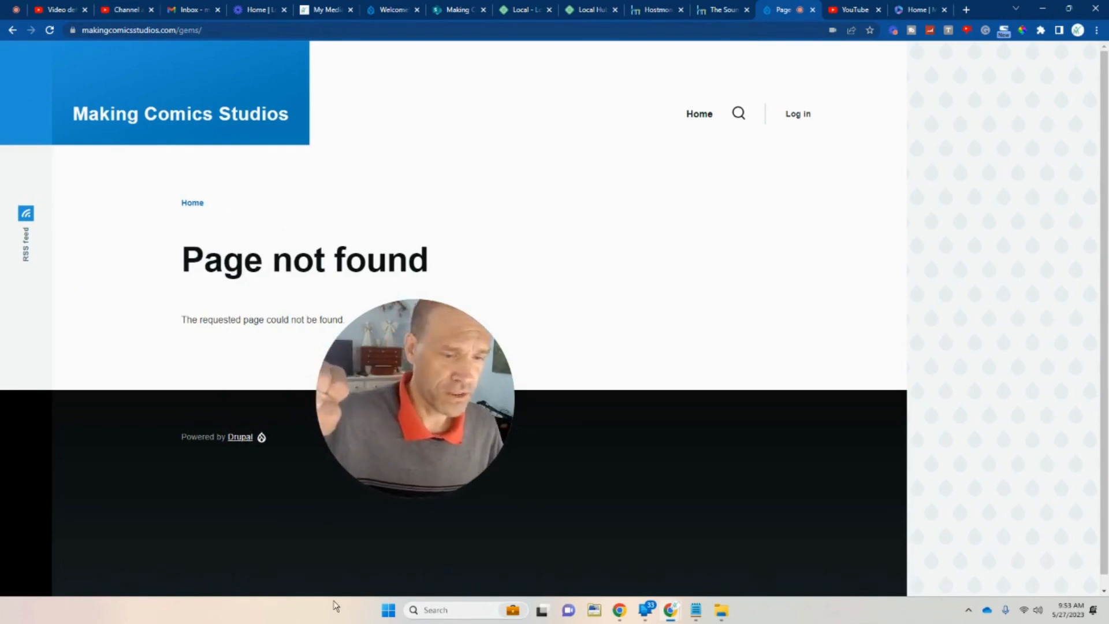
click(436, 611)
click(456, 324)
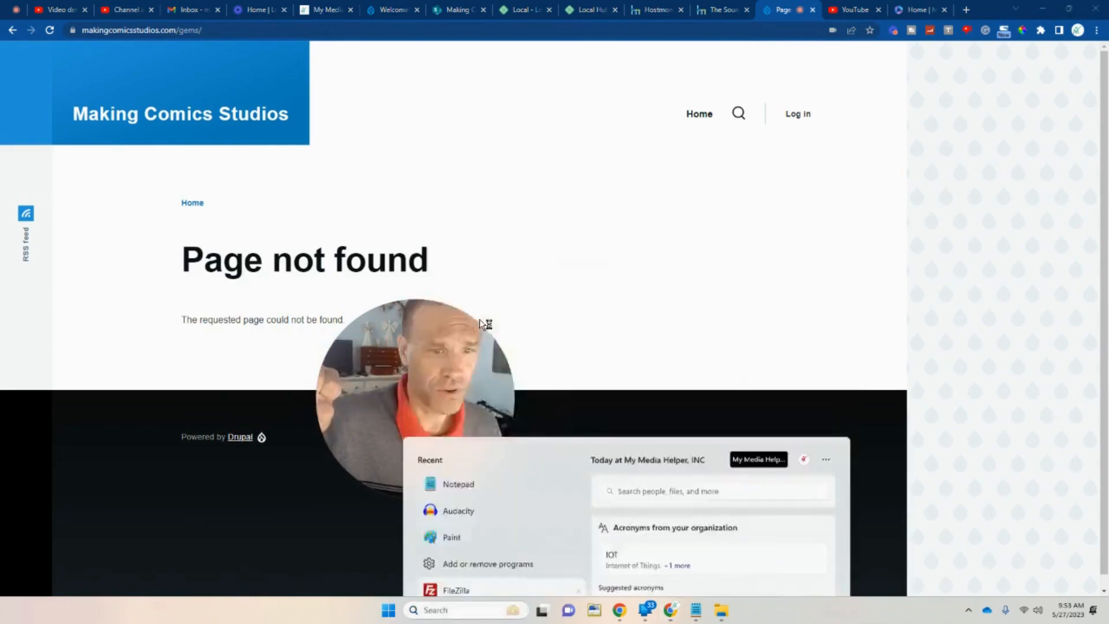
Connect to the saved Making Comics Studios server through the Site Manager.
click(11, 19)
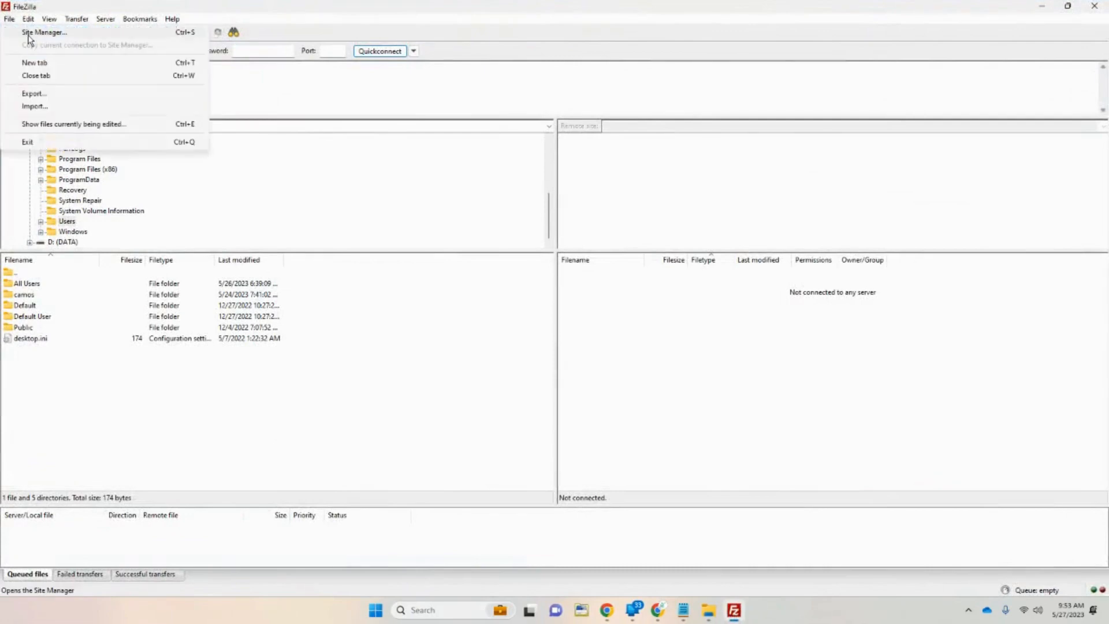
click(29, 35)
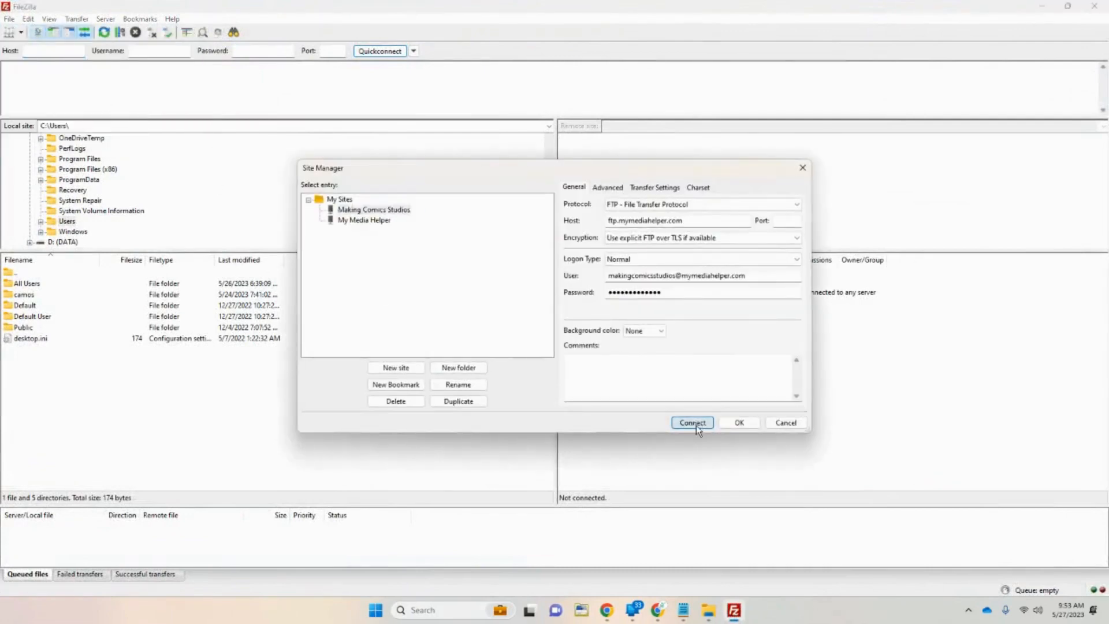
click(692, 423)
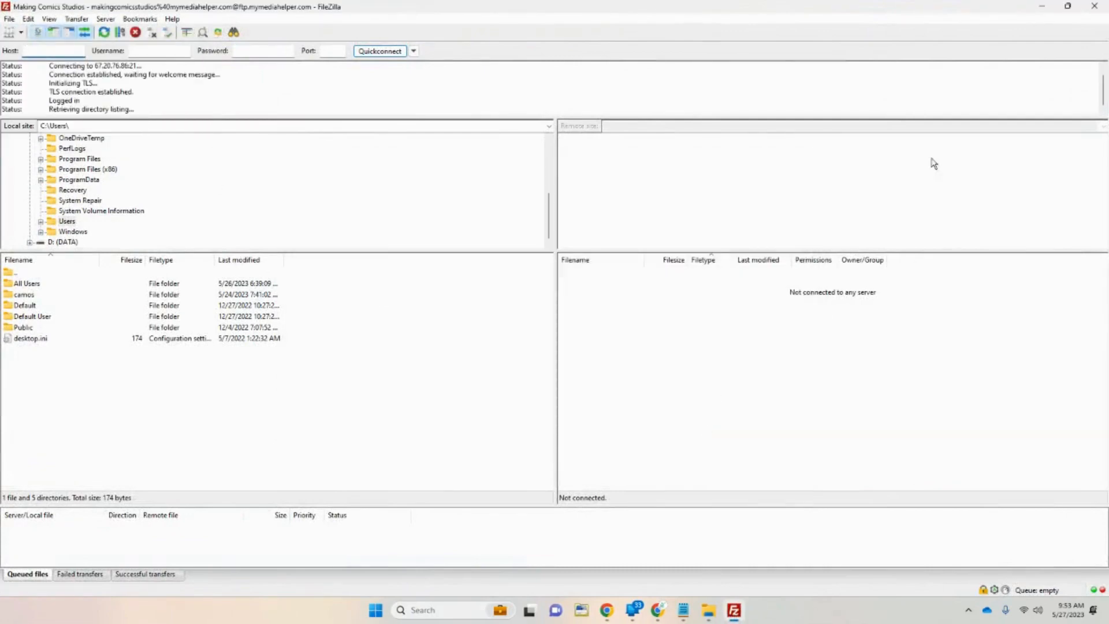
scroll(626, 443, down, 2)
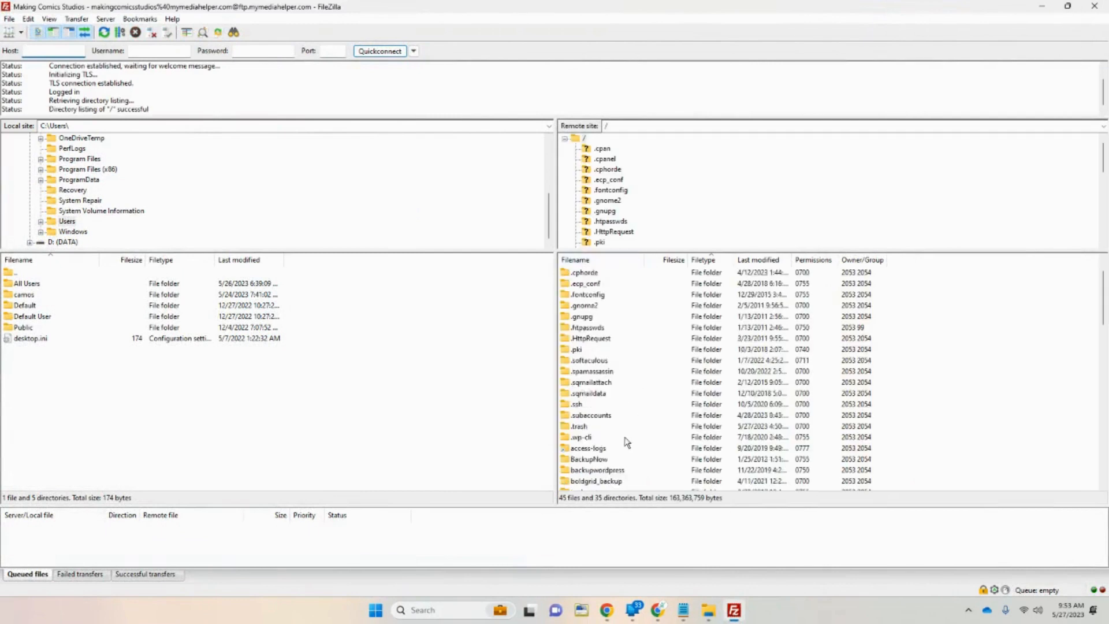
scroll(628, 430, up, 2)
scroll(629, 397, down, 1)
scroll(629, 397, down, 1)
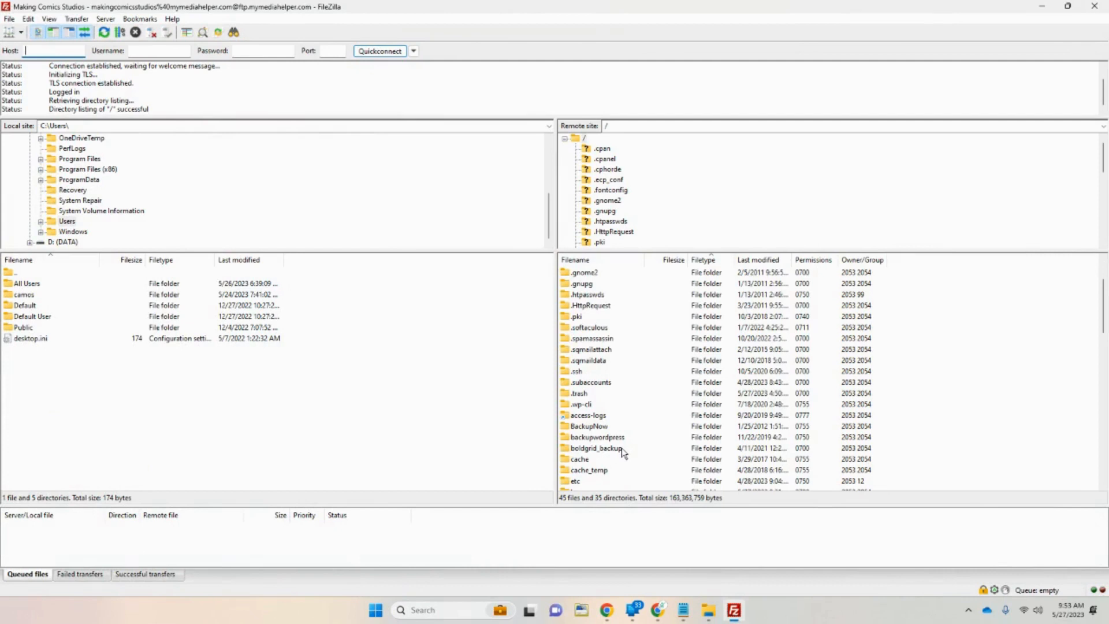
scroll(622, 448, up, 2)
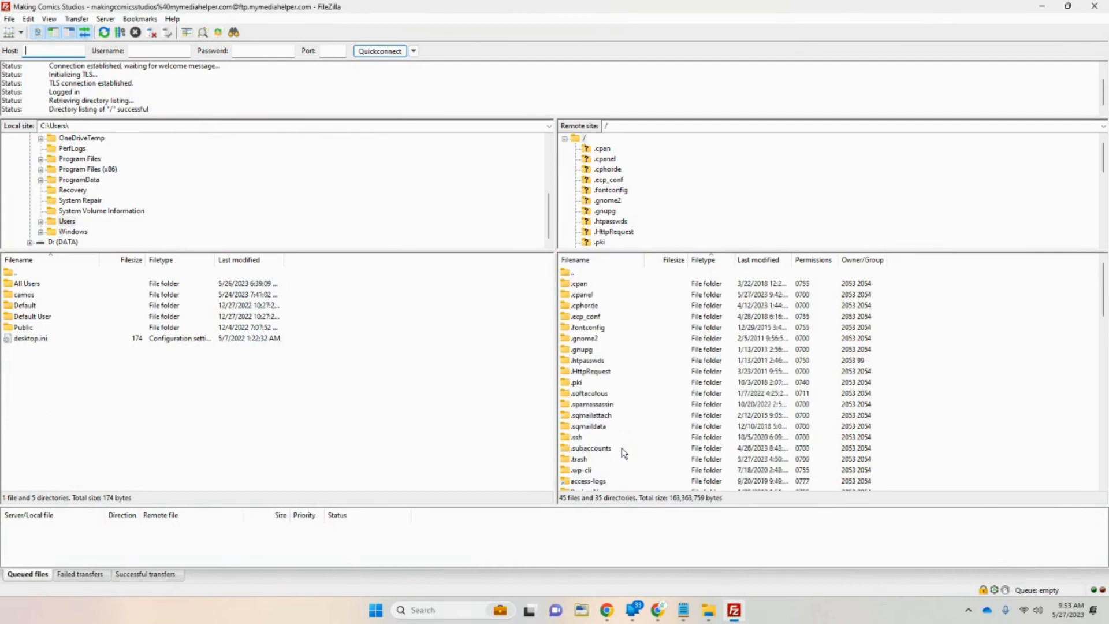
scroll(621, 452, down, 1)
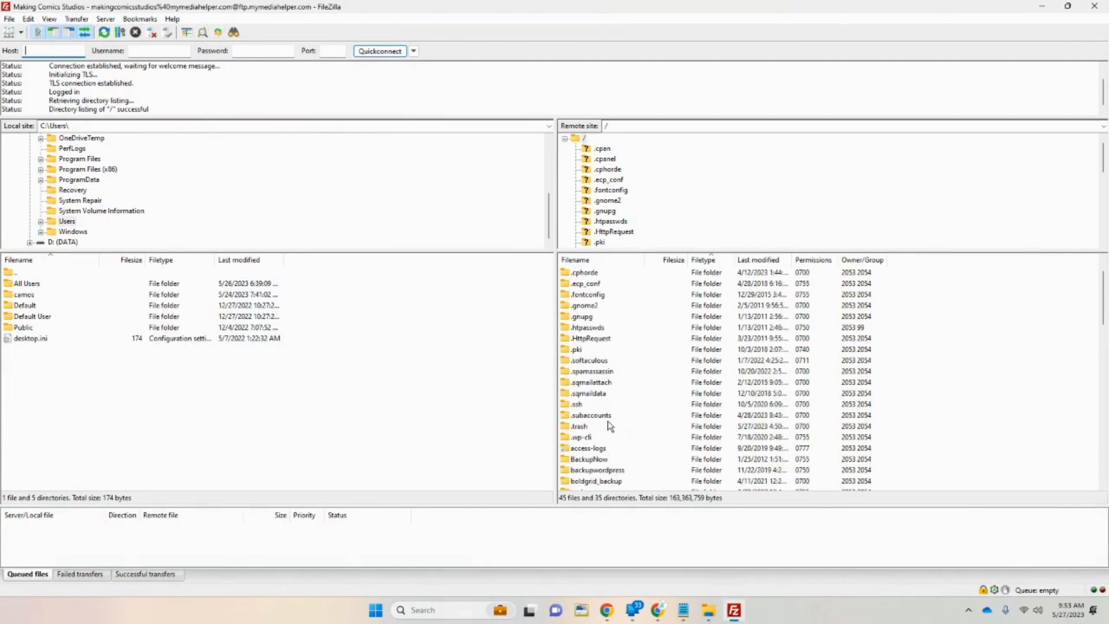
scroll(633, 433, down, 4)
Open the server's public_html folder and scroll through its contents.
click(602, 460)
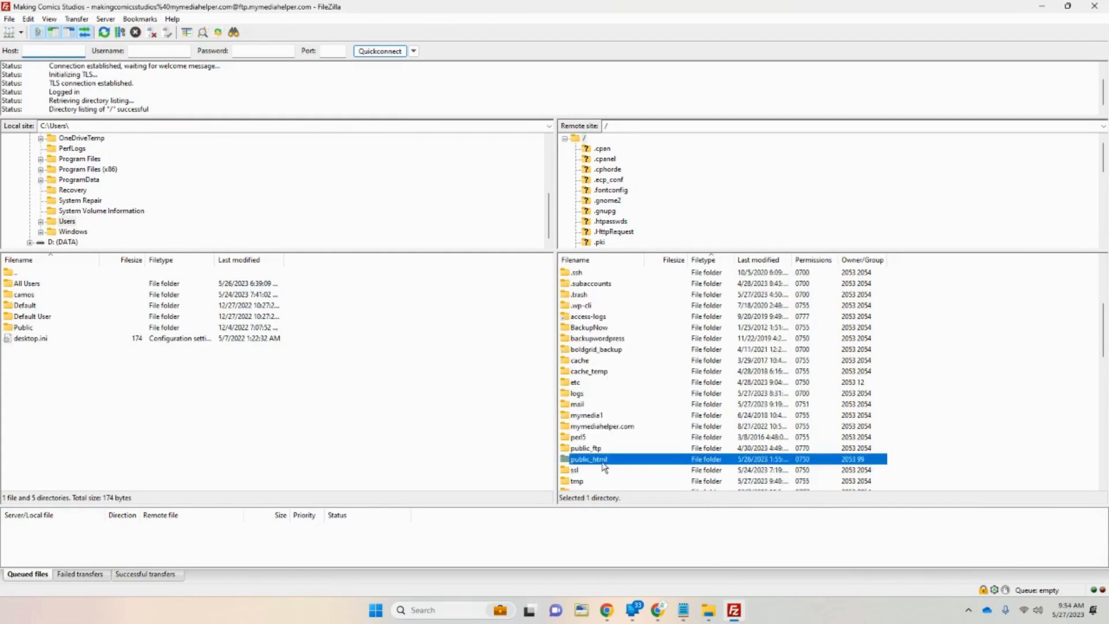
double_click(602, 460)
scroll(635, 438, down, 3)
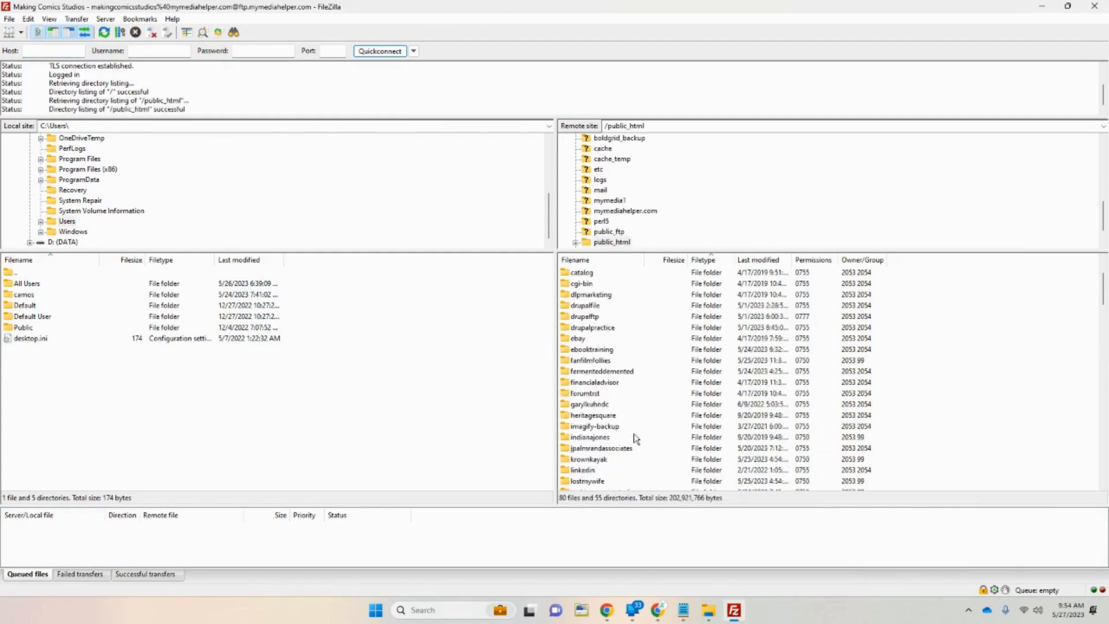
scroll(634, 436, down, 1)
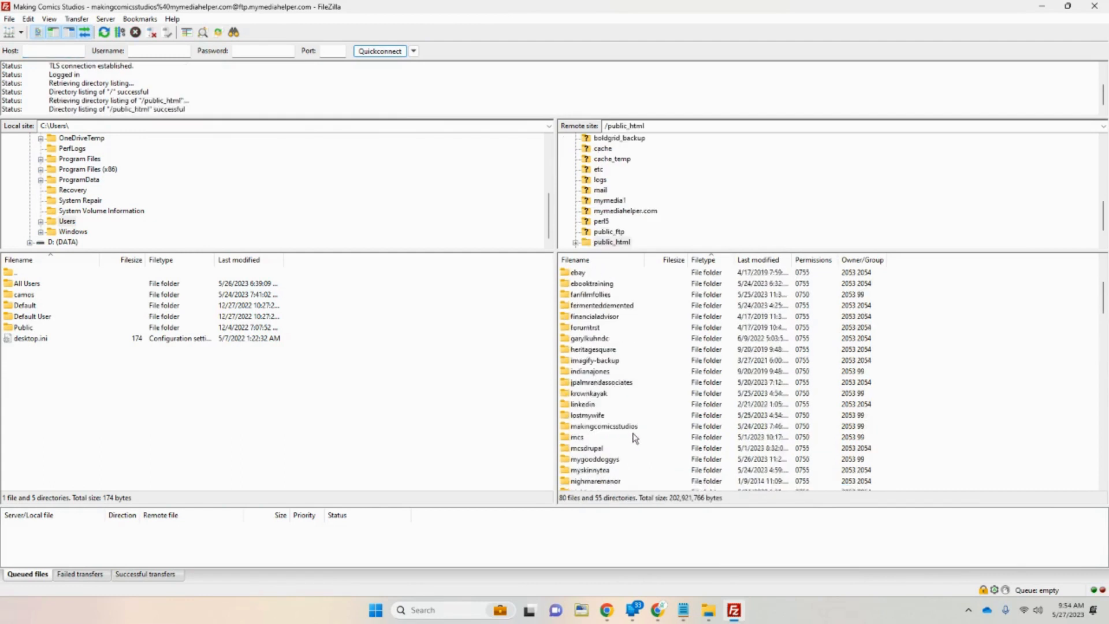
Locate the makingcomicsstudios and mcs folders in public_html, then return to the browser.
click(1066, 7)
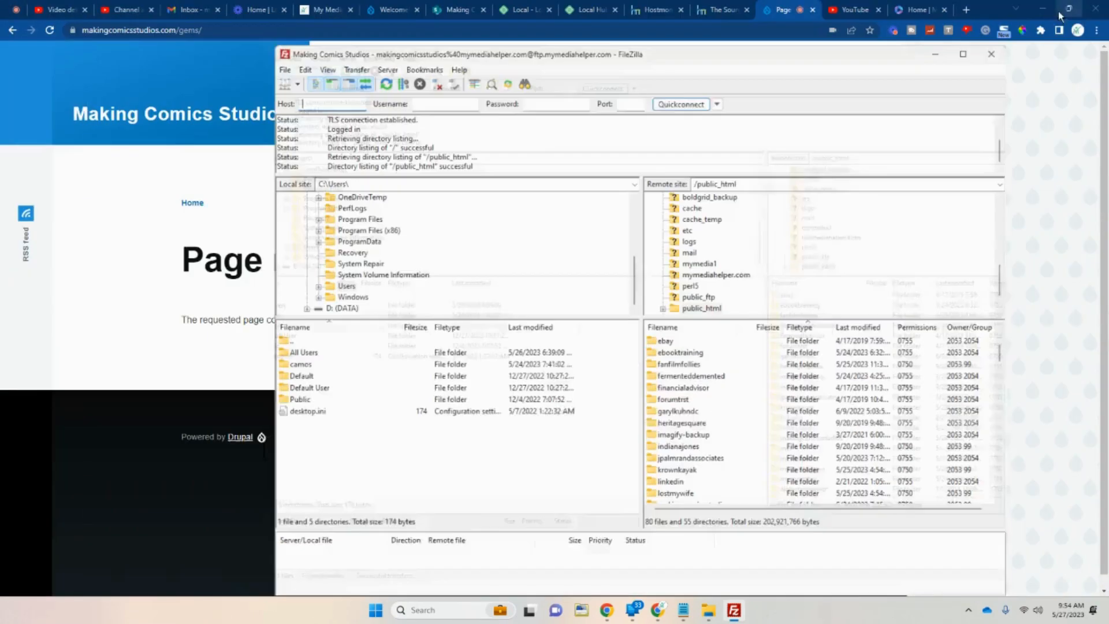
scroll(717, 451, down, 1)
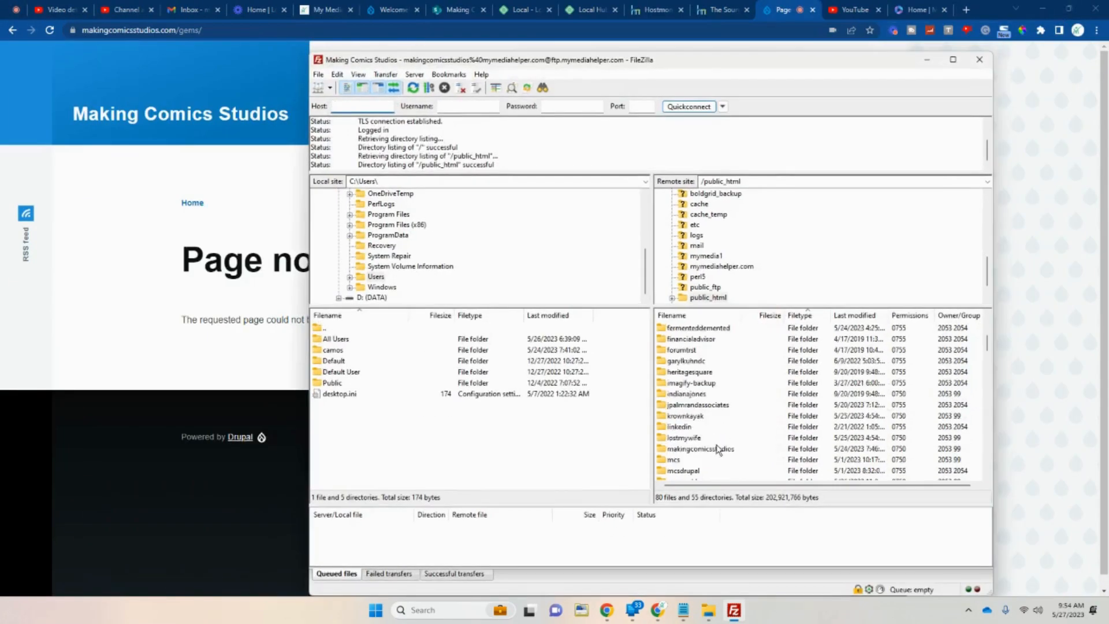
scroll(727, 447, down, 1)
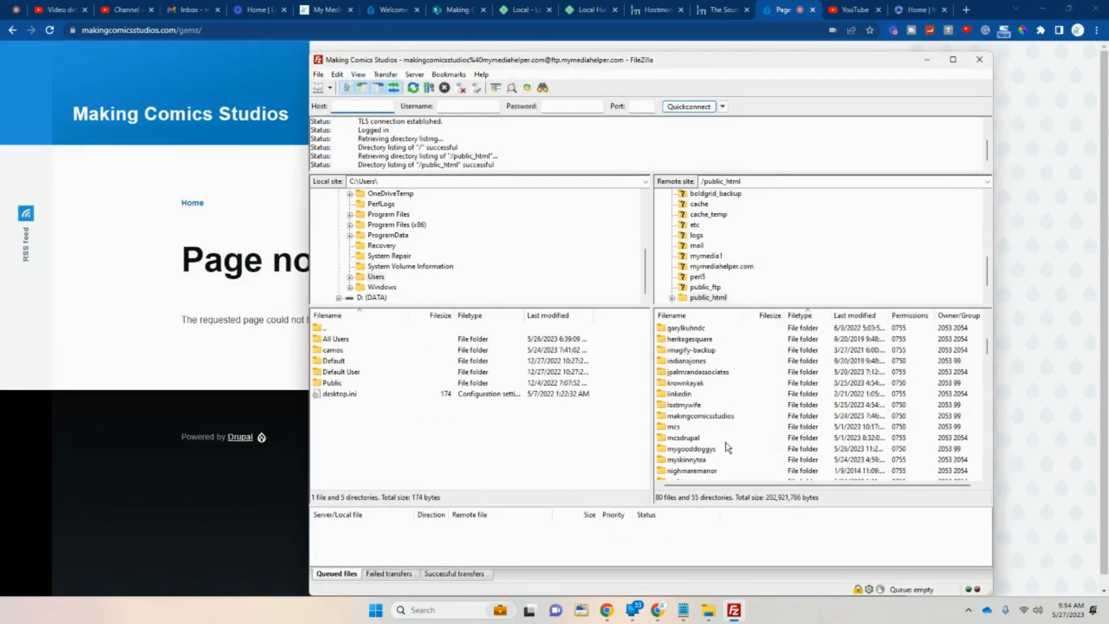
click(695, 416)
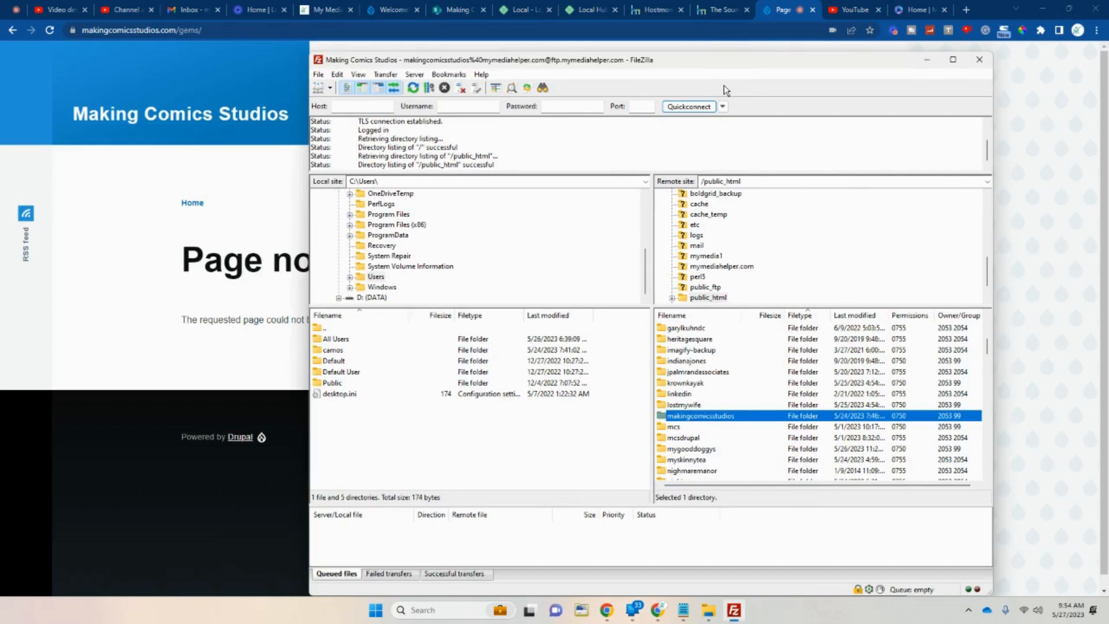
click(674, 428)
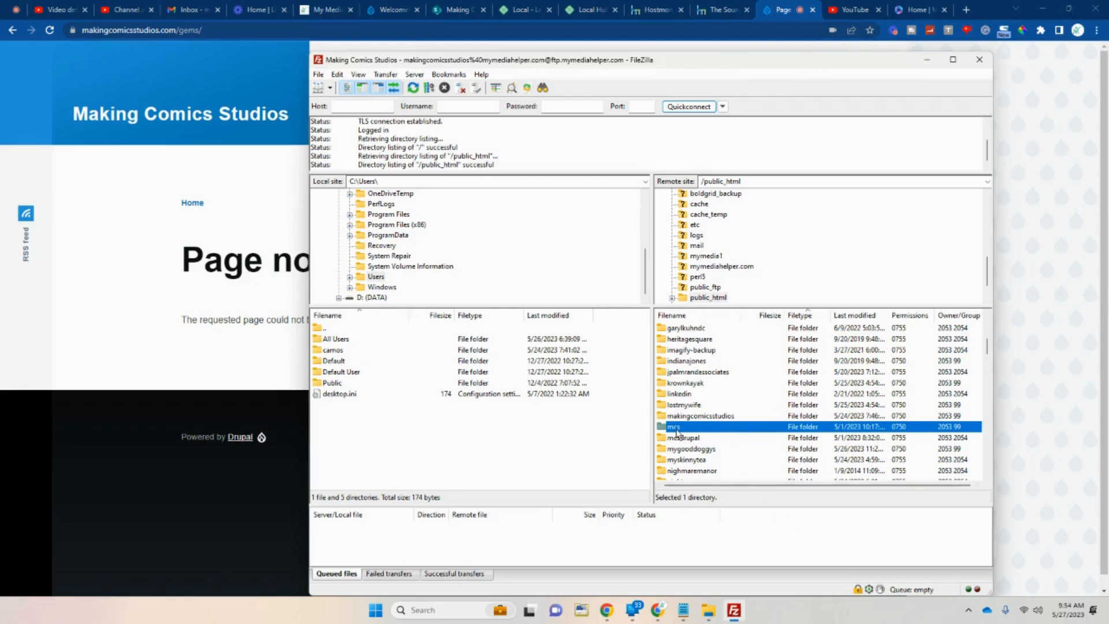
click(373, 10)
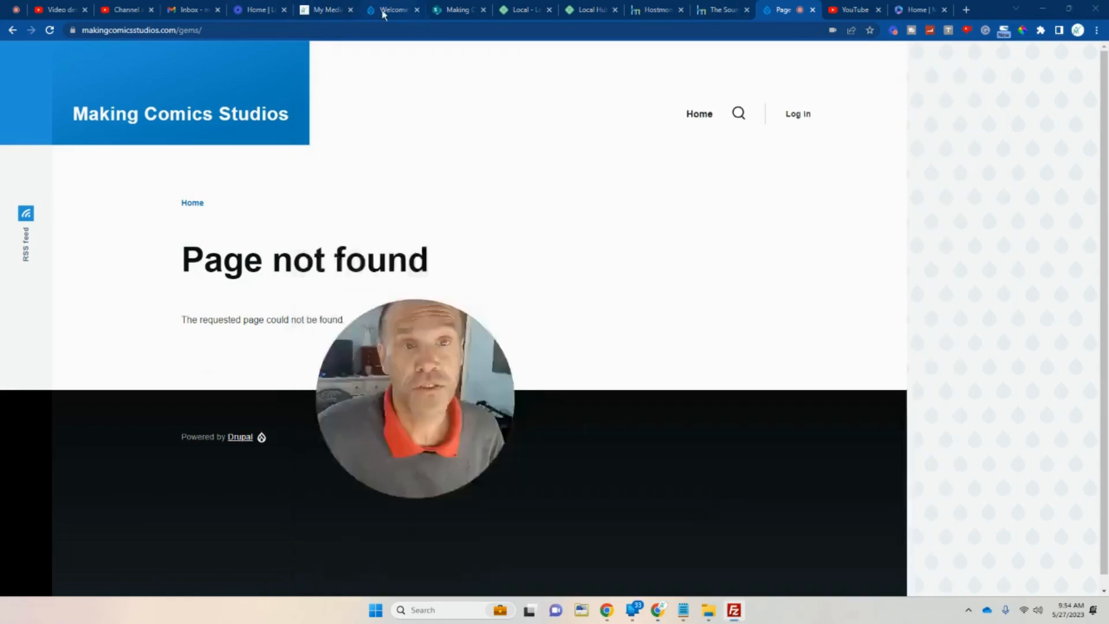
Check the current site address, then glance at the HostMonster email and Local Hub tabs.
drag(419, 381, 746, 247)
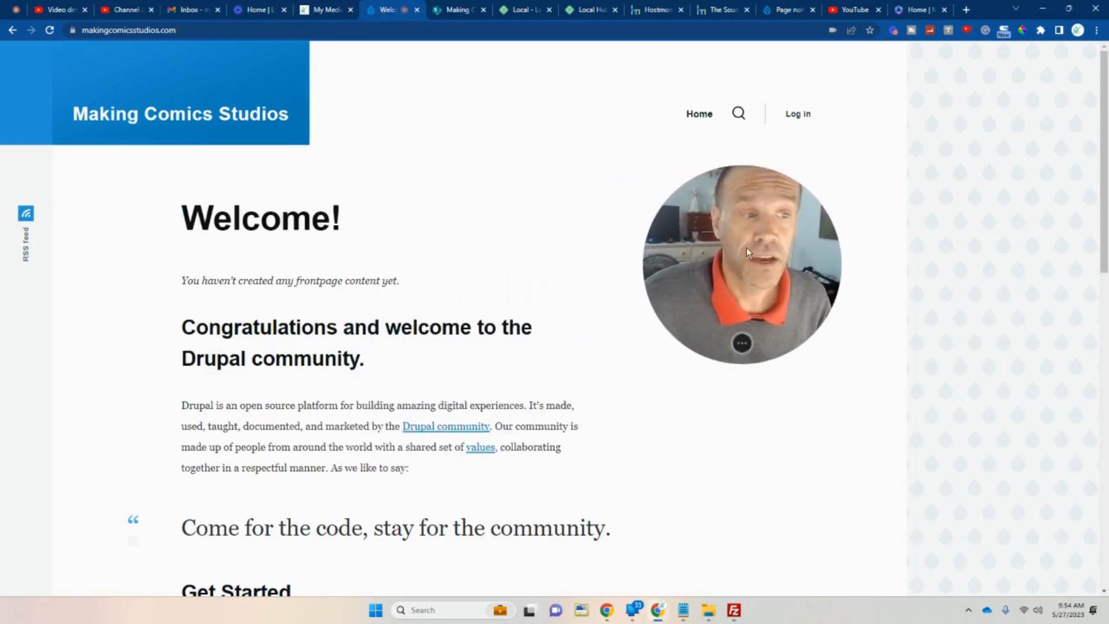
click(136, 30)
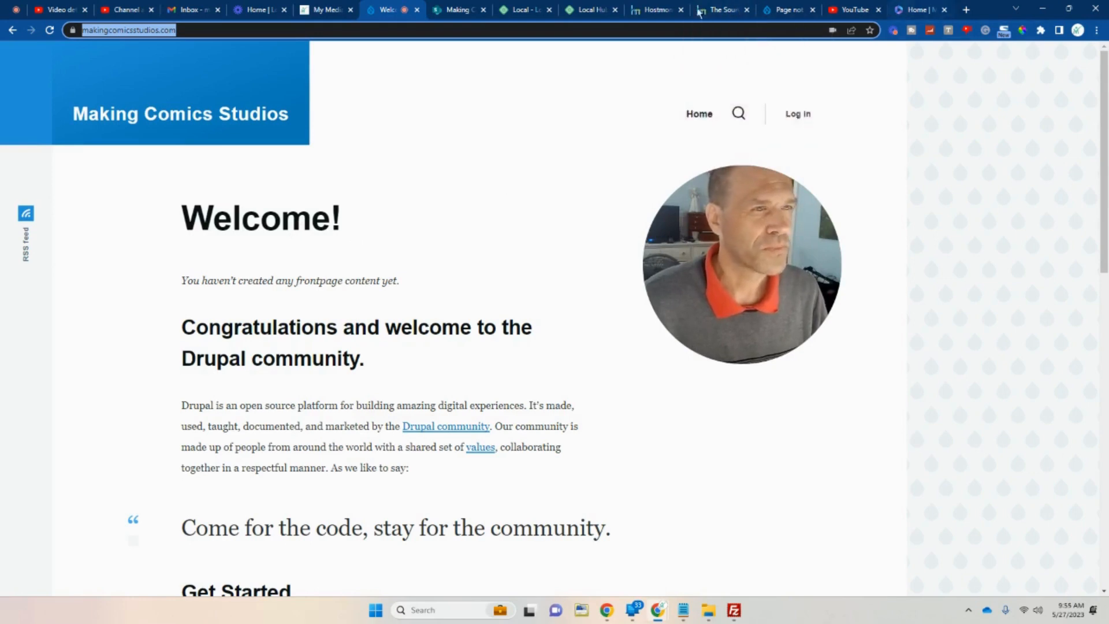
click(647, 7)
click(581, 11)
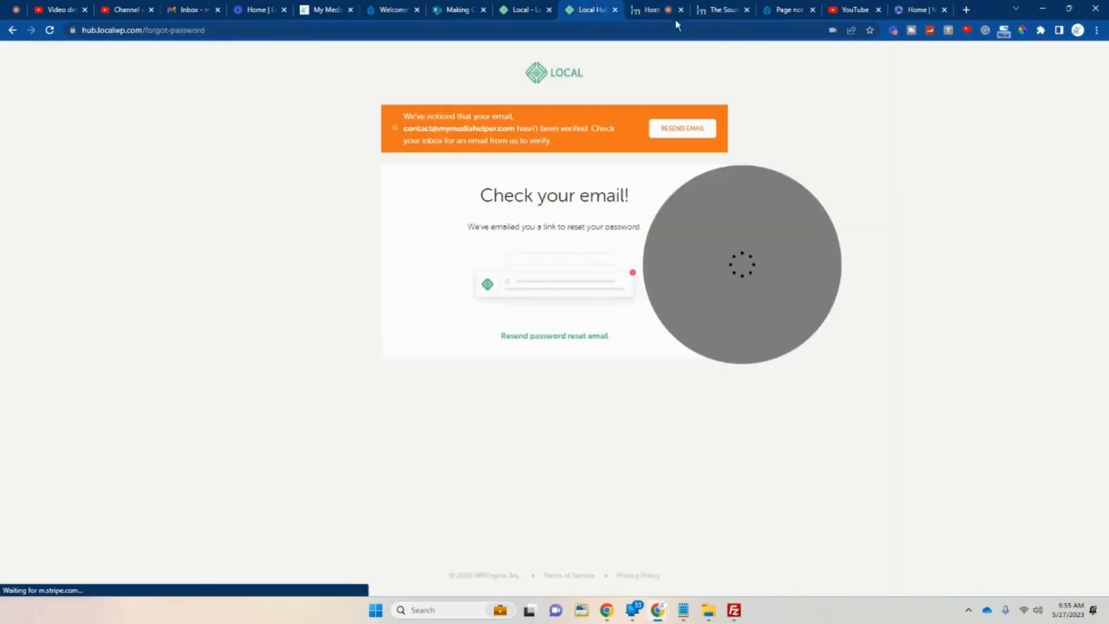
click(792, 11)
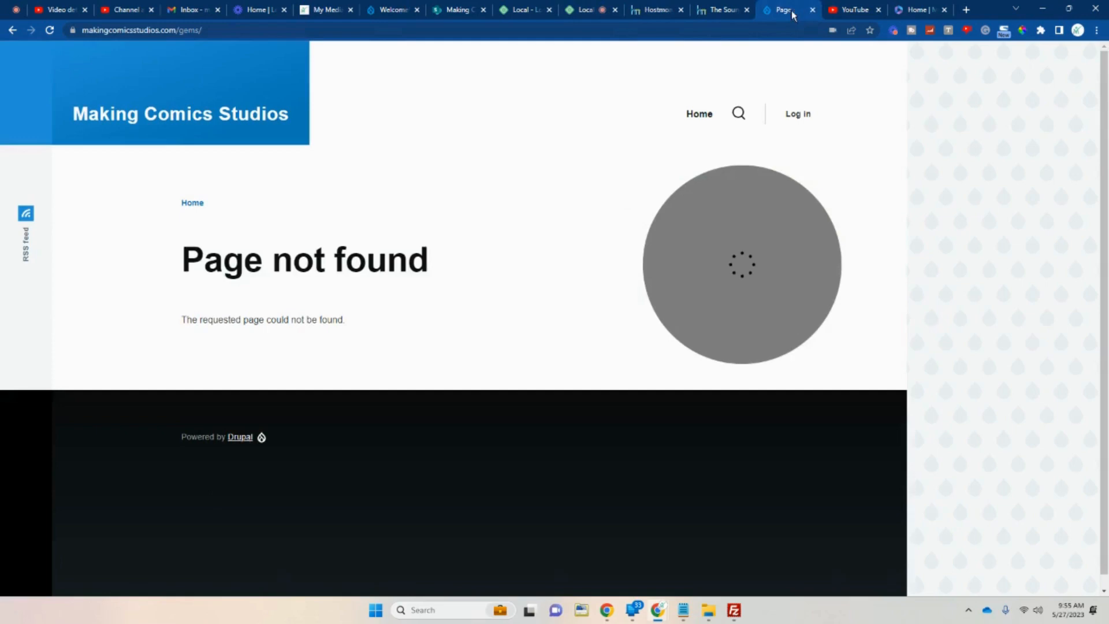
Go back from the 404 page, view the Drupal welcome tab, then the SharePoint site.
click(11, 30)
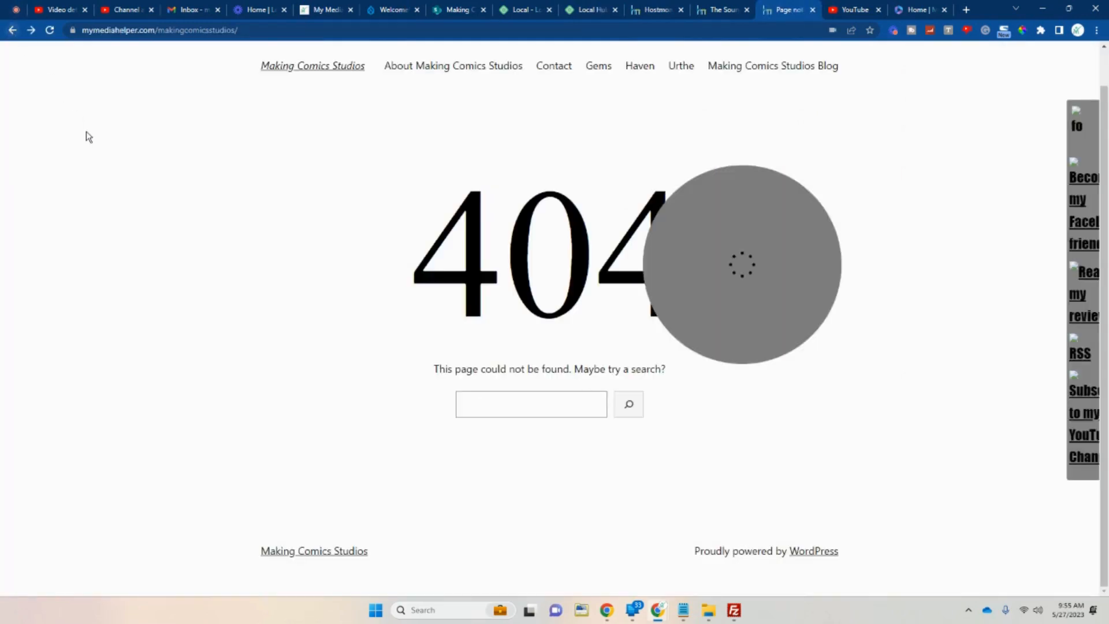
drag(765, 292, 304, 295)
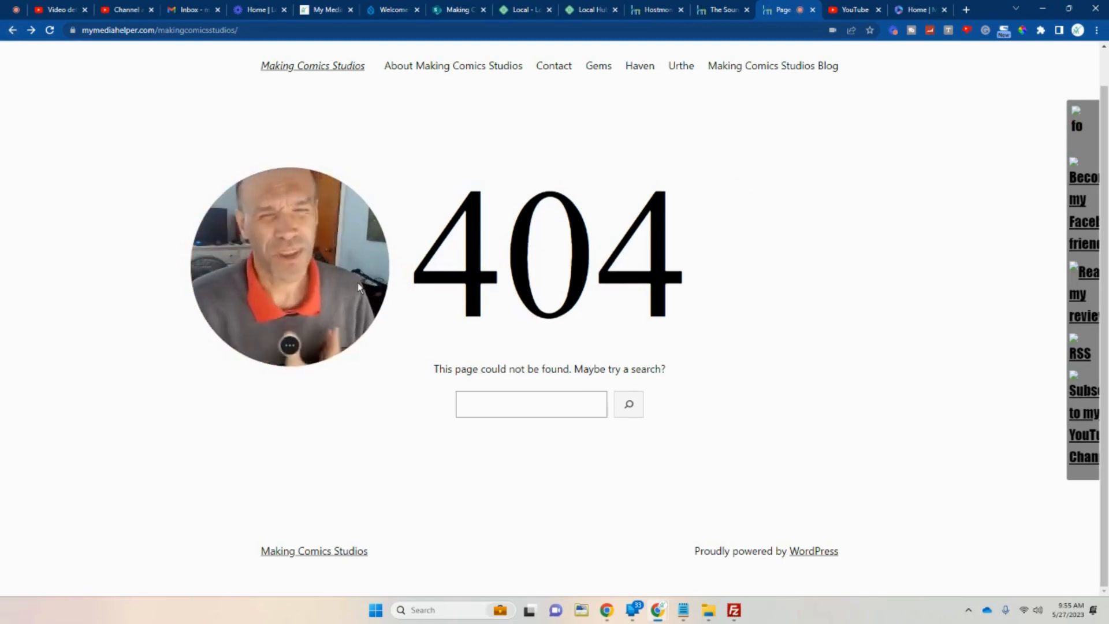
click(398, 7)
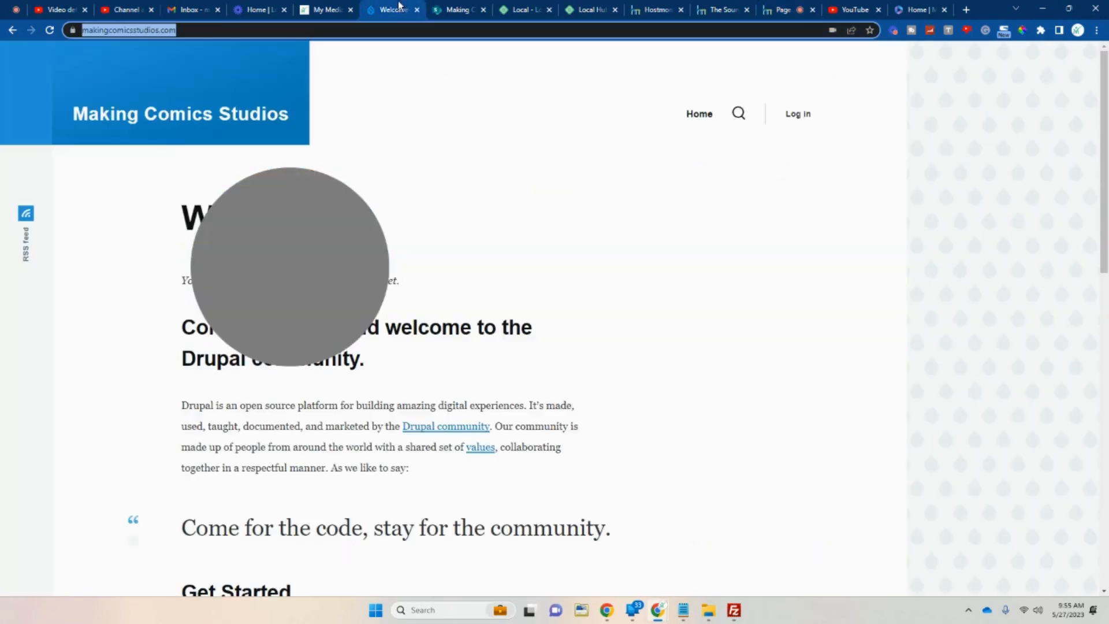
drag(292, 258, 671, 216)
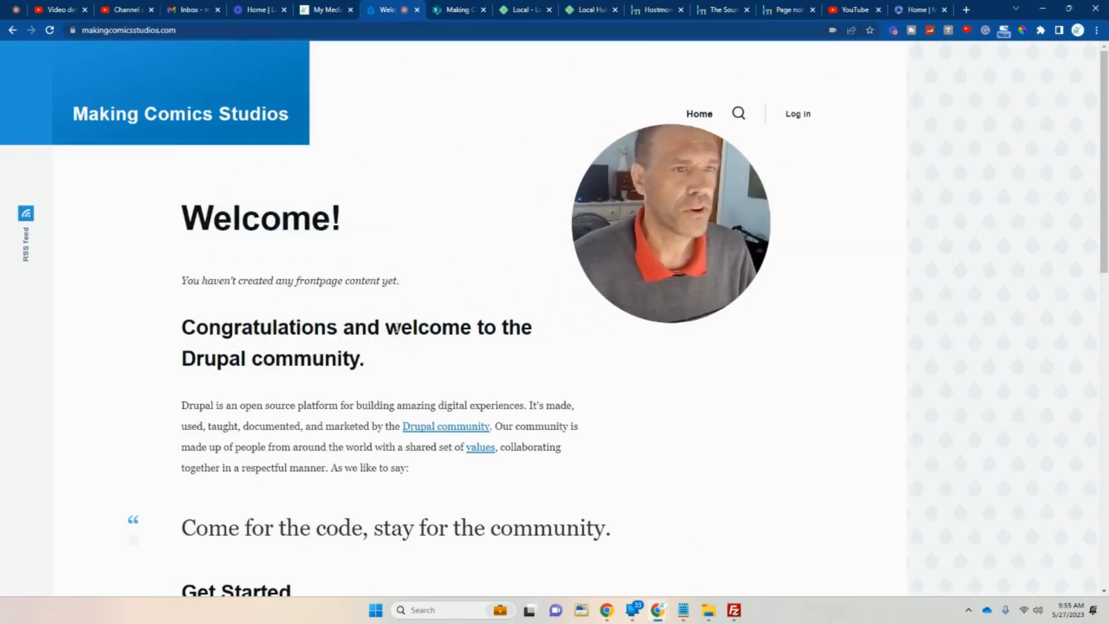
click(456, 9)
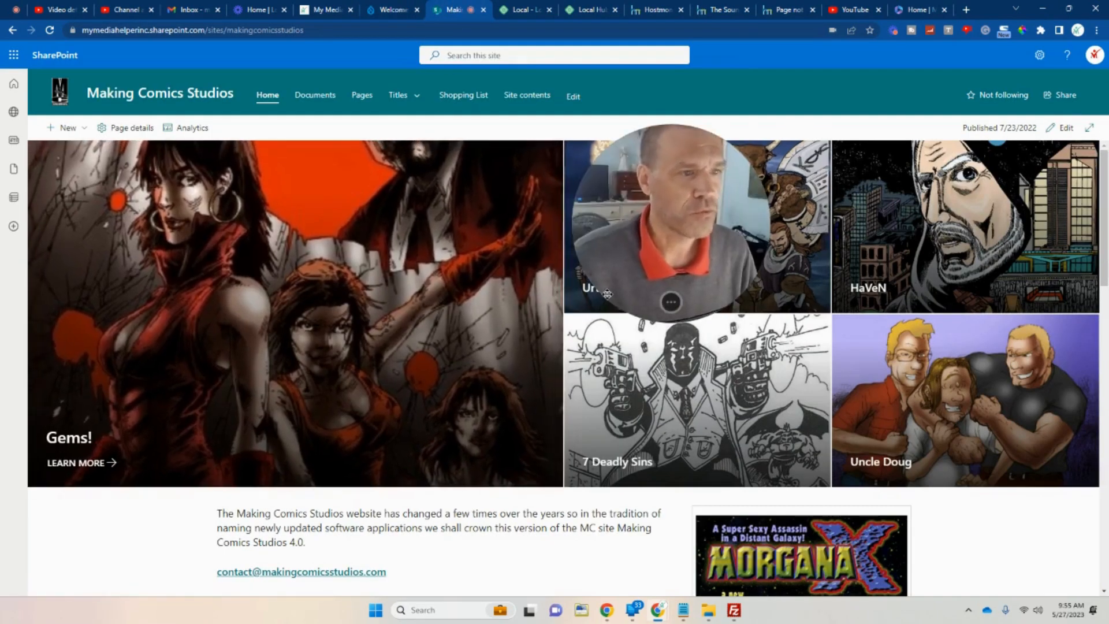
Scroll through The Sound of Tomorrow podcast site, then return to the mymediahelper 404 tab.
click(721, 14)
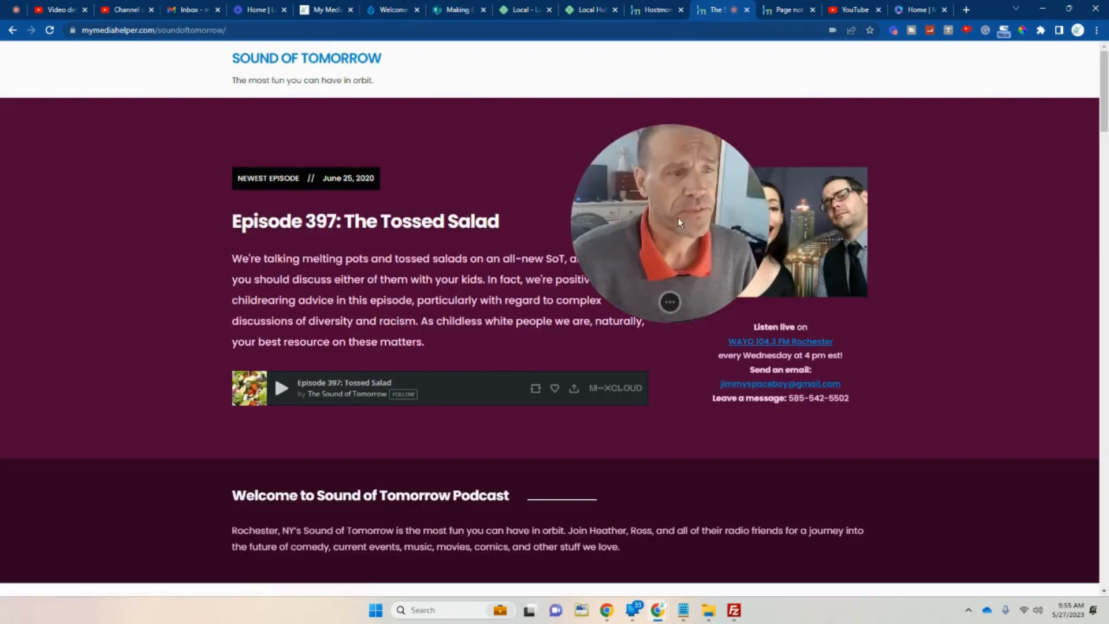
drag(677, 217, 514, 280)
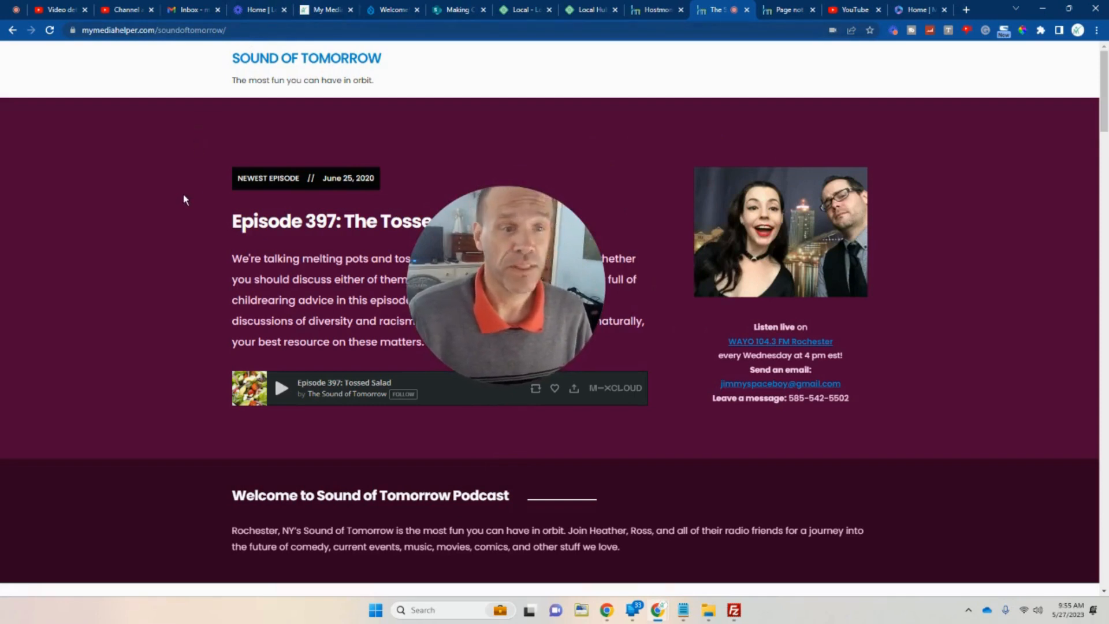
scroll(182, 194, down, 2)
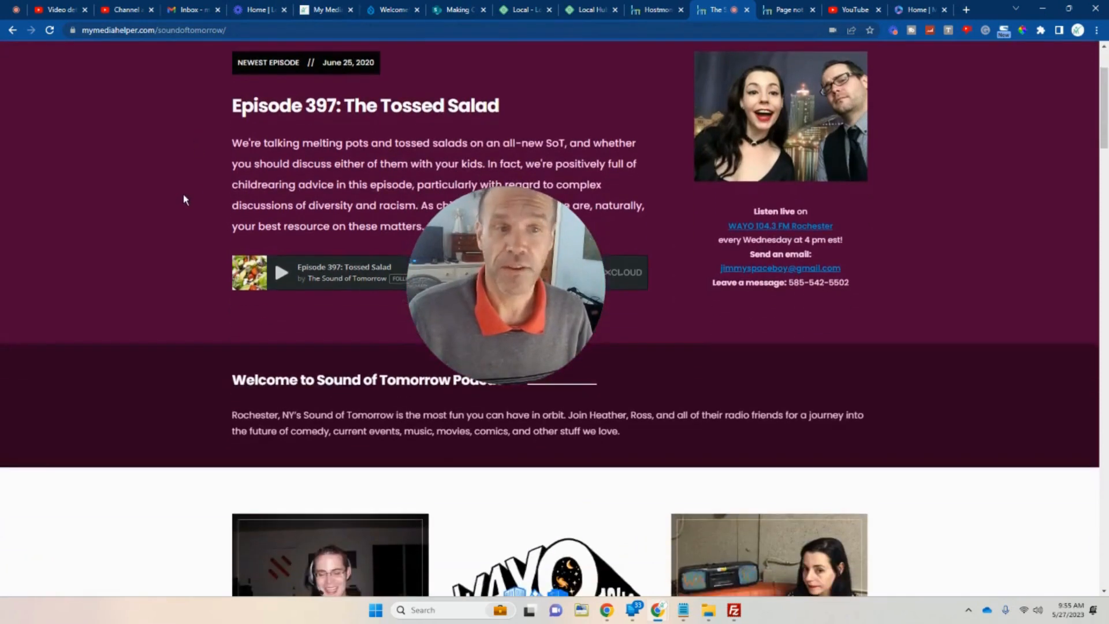
scroll(181, 194, up, 2)
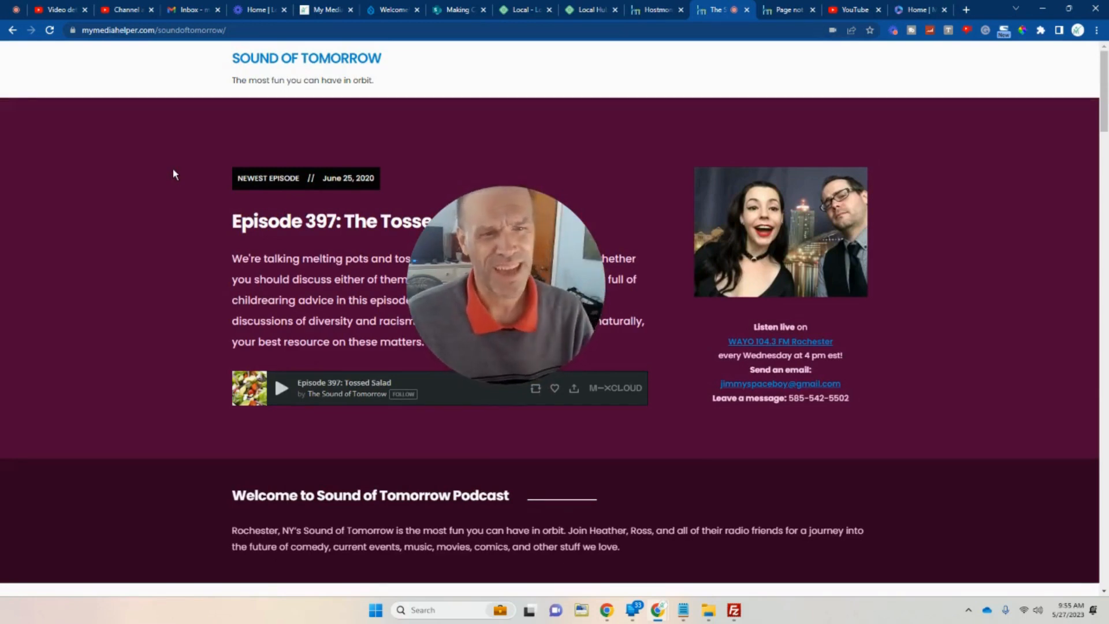
click(783, 10)
drag(508, 272, 258, 280)
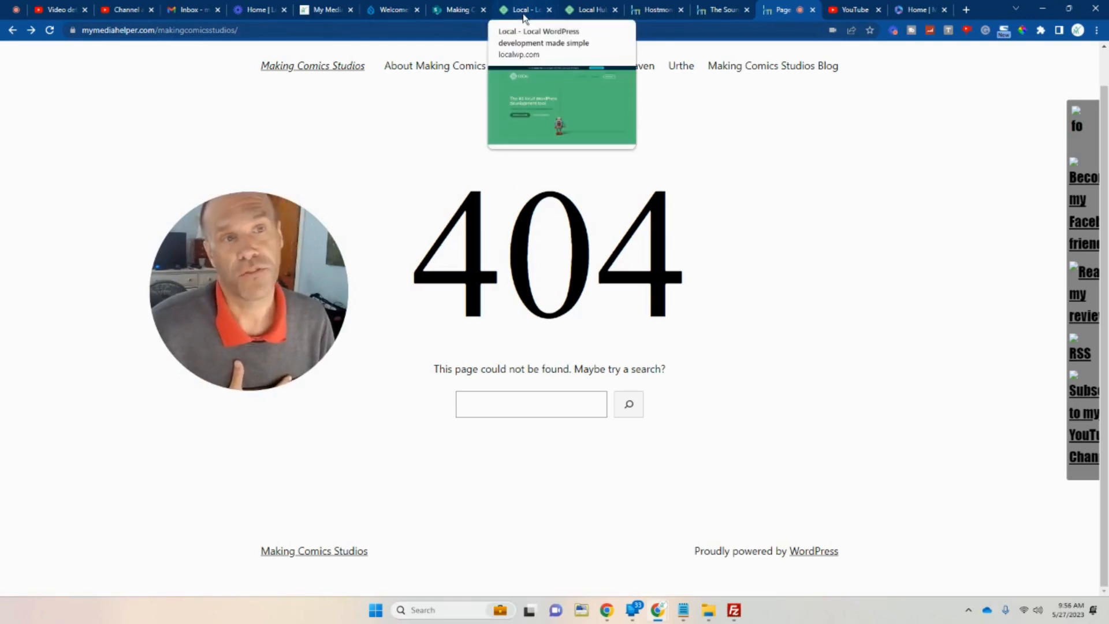
Move past the Local Hub password-reset tab to the localwp.com Local homepage.
click(578, 11)
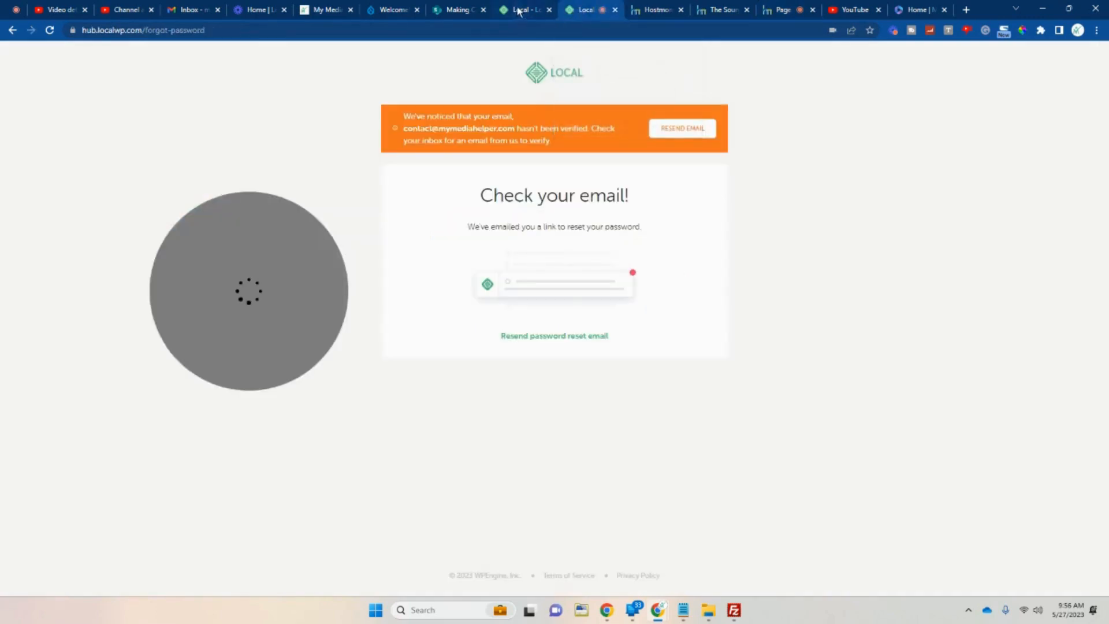
click(518, 12)
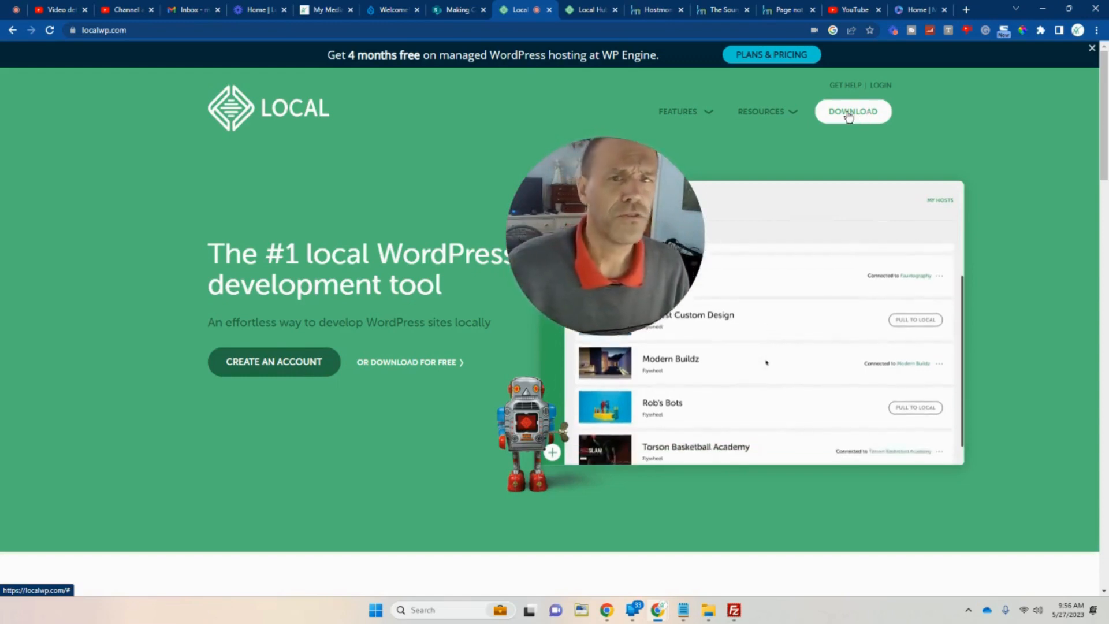
drag(522, 277, 403, 255)
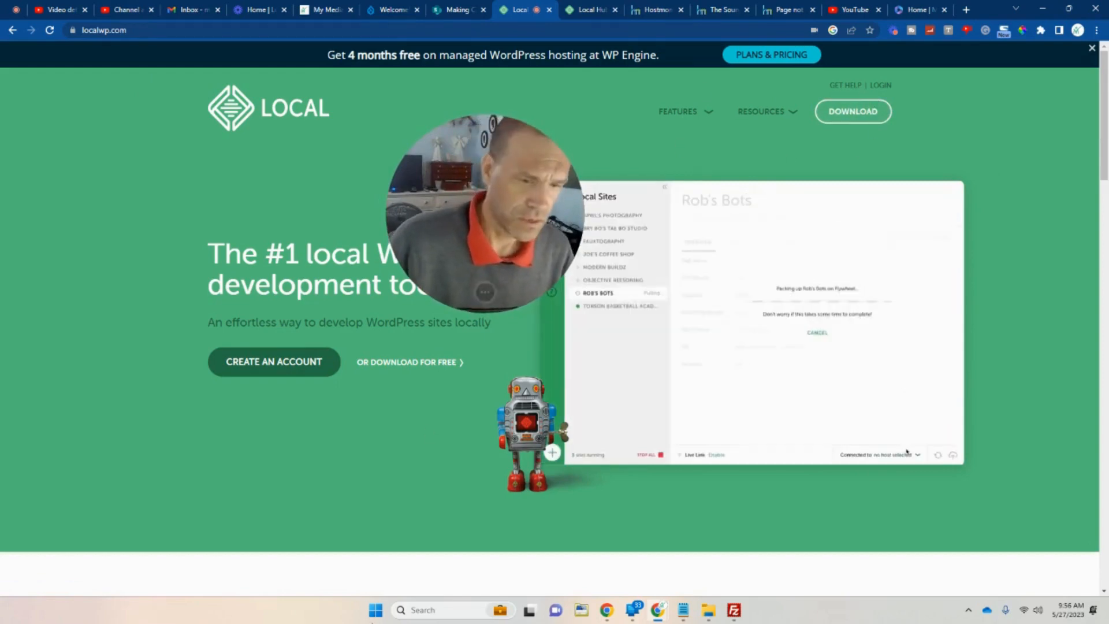
click(418, 610)
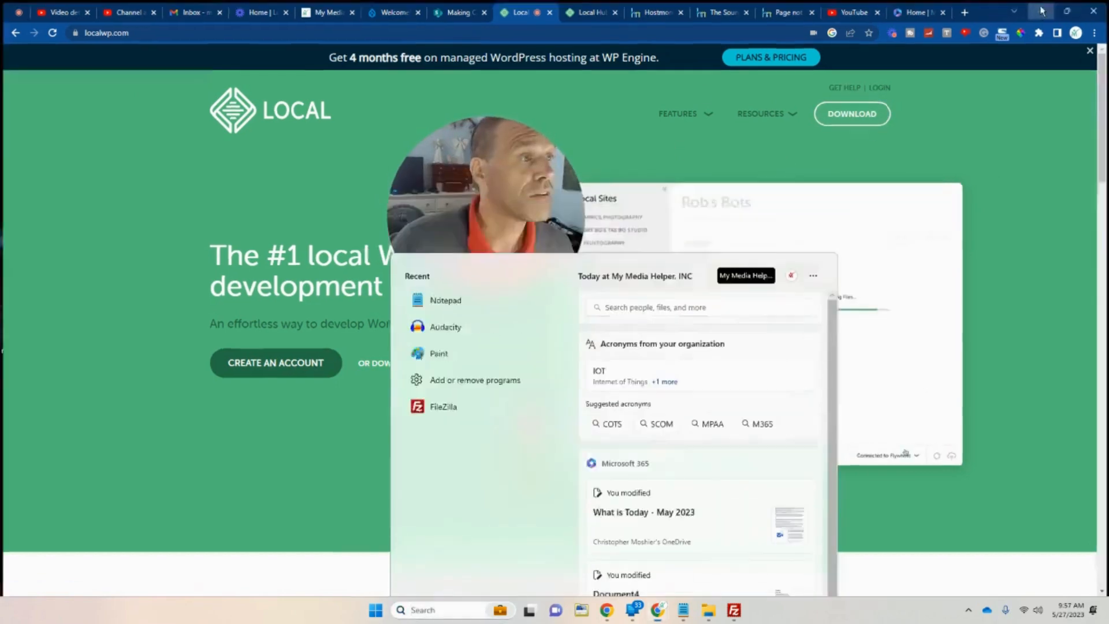
Minimize Chrome and FileZilla, launch Local showing only Fun Times, and restore FileZilla.
click(1042, 9)
click(923, 60)
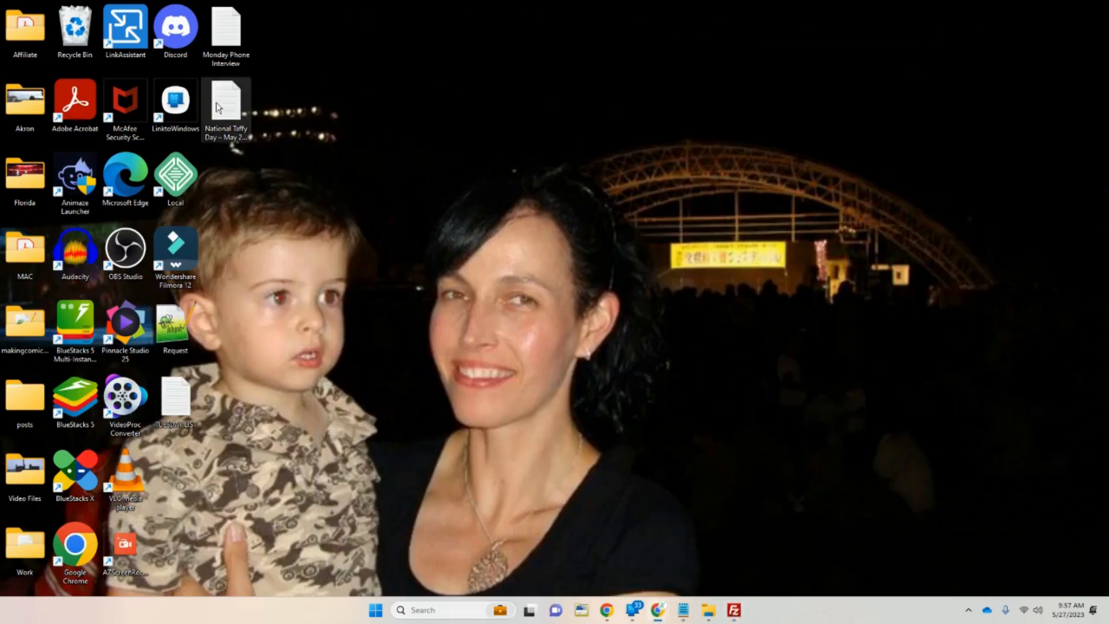
double_click(188, 185)
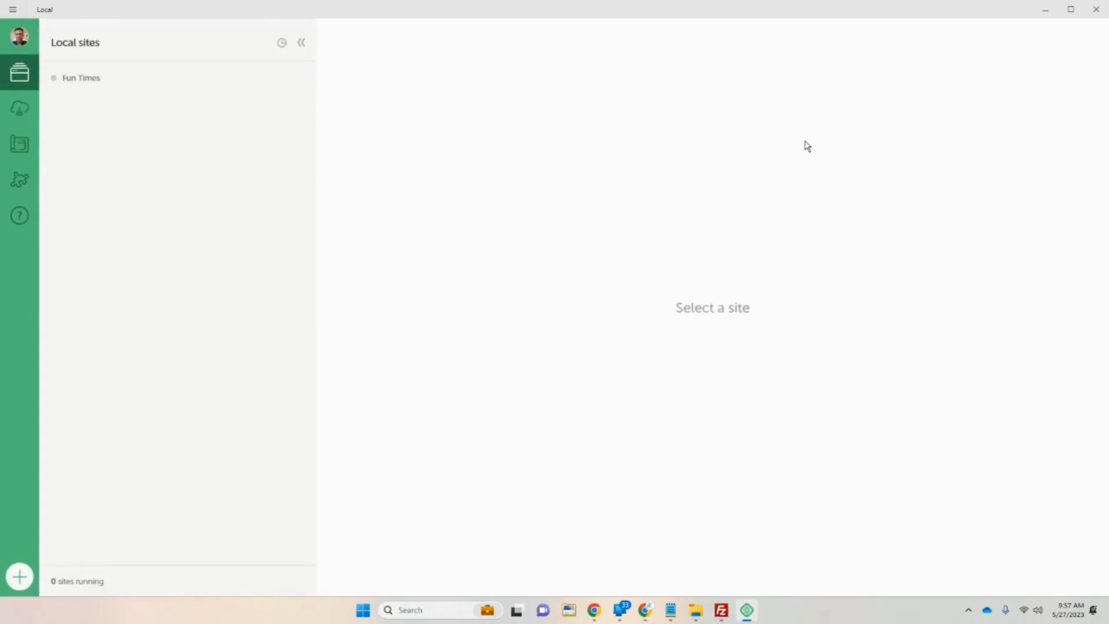
click(14, 10)
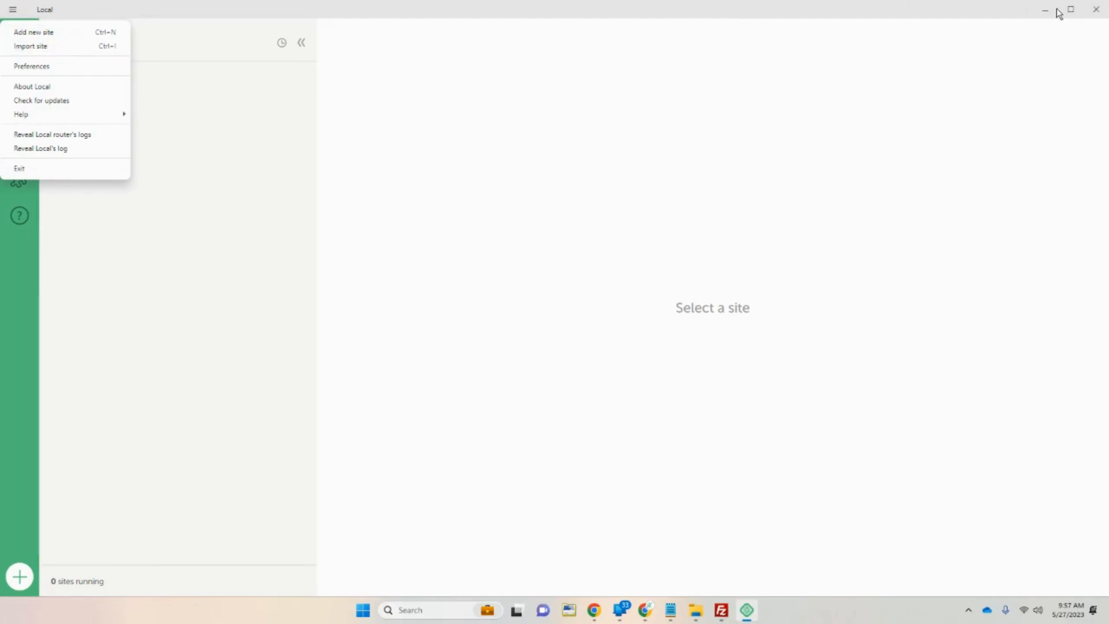
click(722, 610)
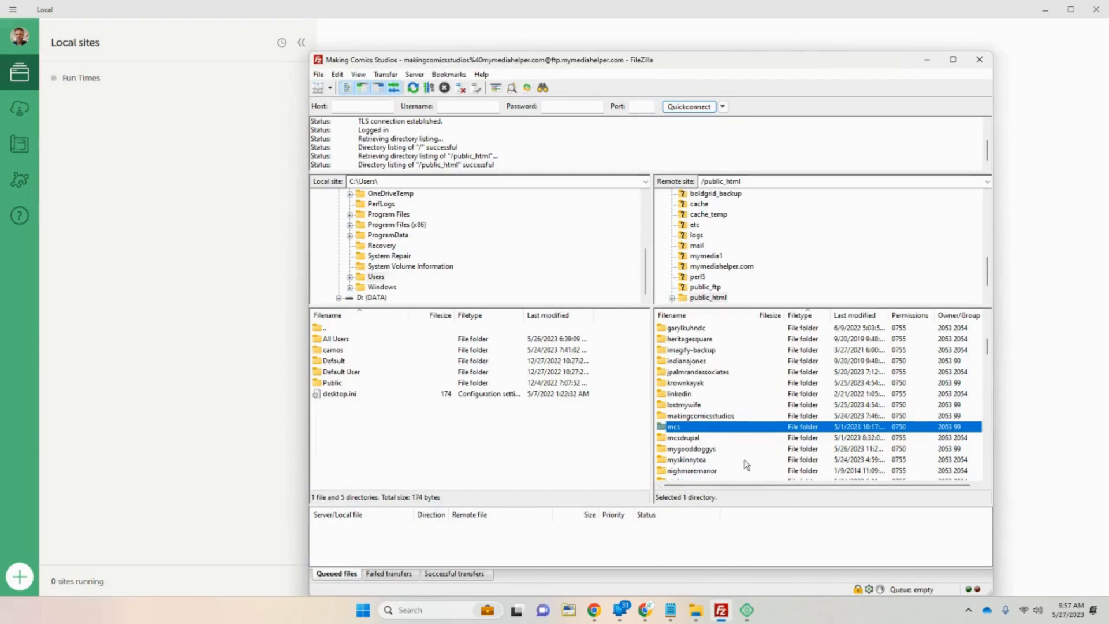
Open the makingcomicsstudios desktop folder maximized in File Explorer and select the mcs zip archive.
click(1046, 10)
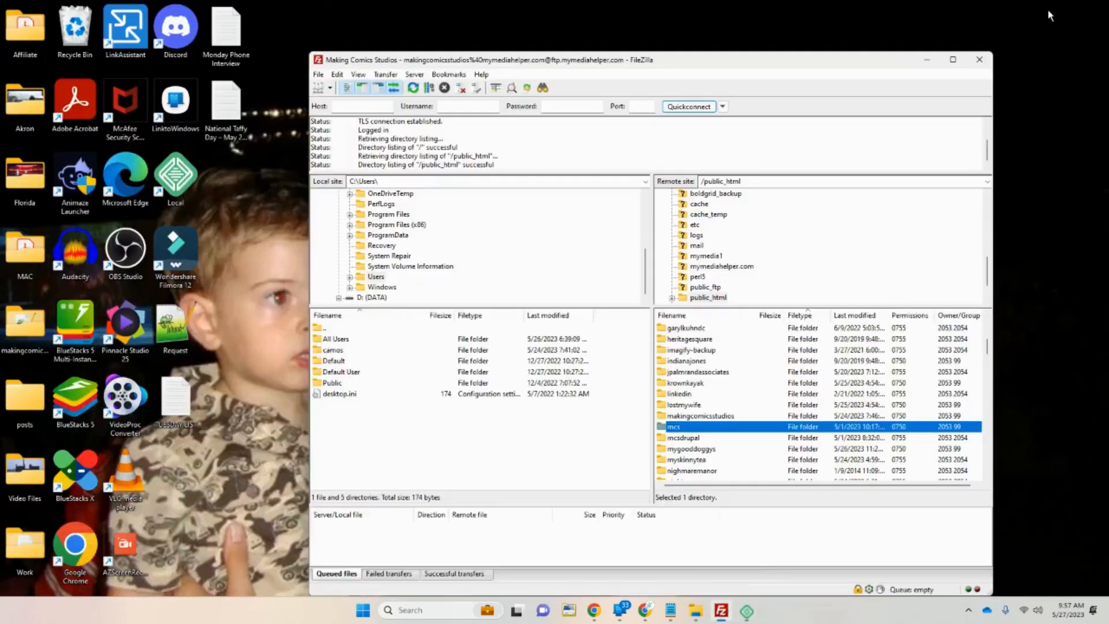
double_click(35, 331)
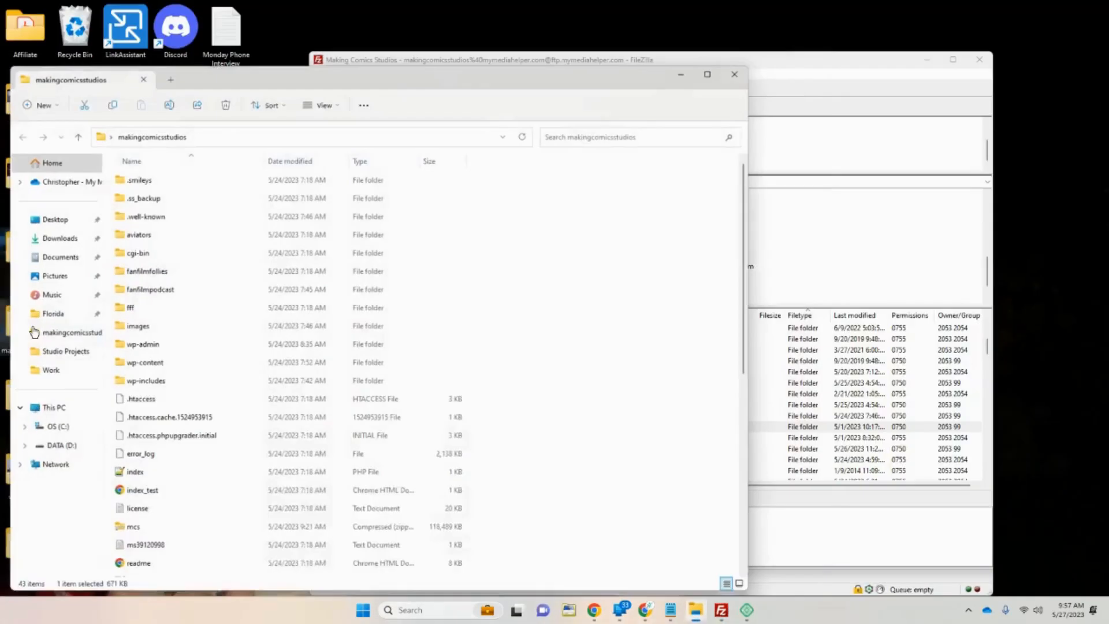
click(695, 77)
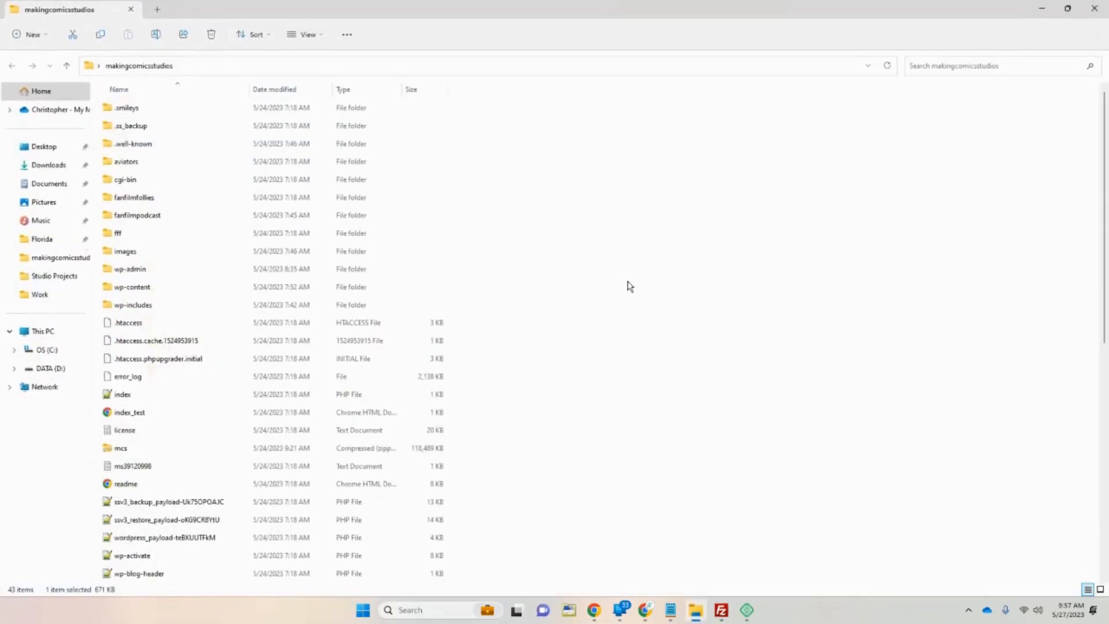
scroll(625, 322, down, 5)
scroll(618, 316, up, 5)
scroll(651, 282, down, 5)
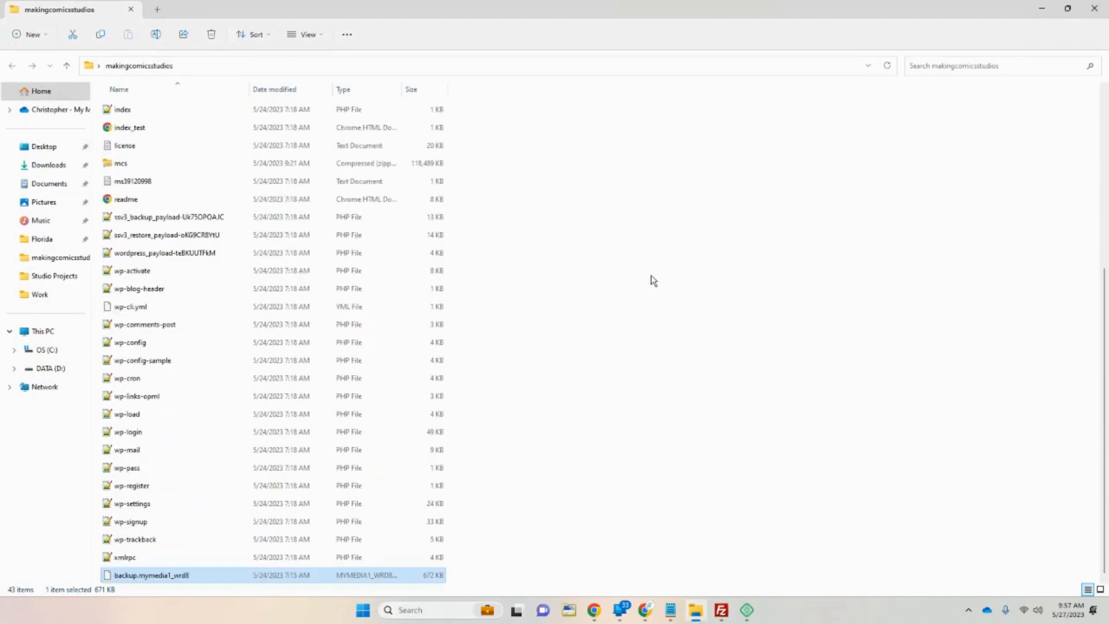
scroll(621, 394, up, 5)
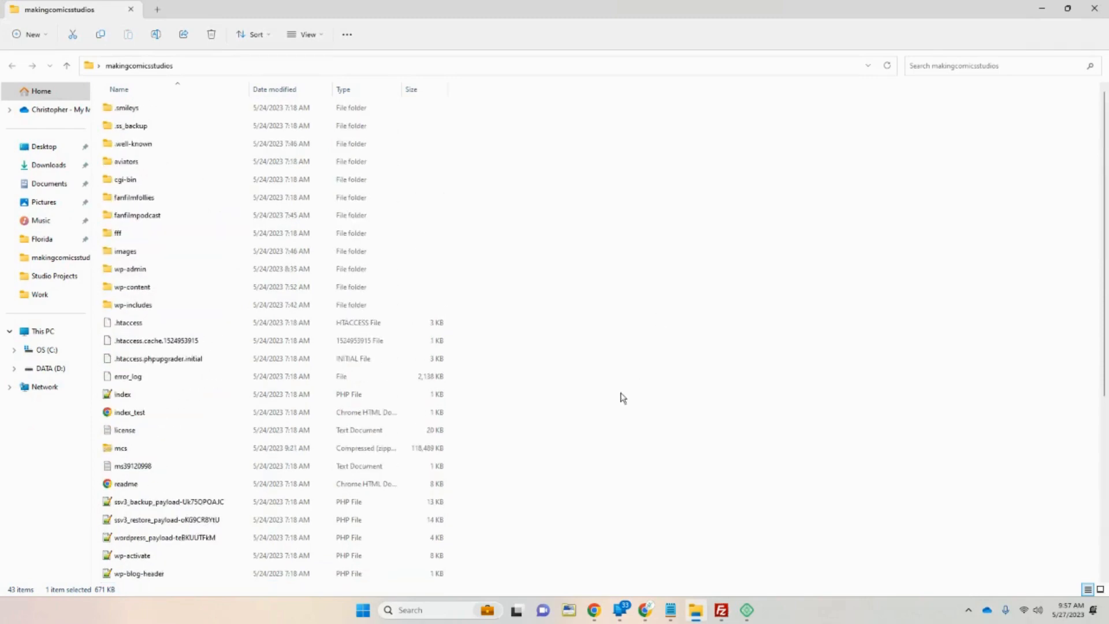
click(133, 449)
scroll(174, 417, down, 1)
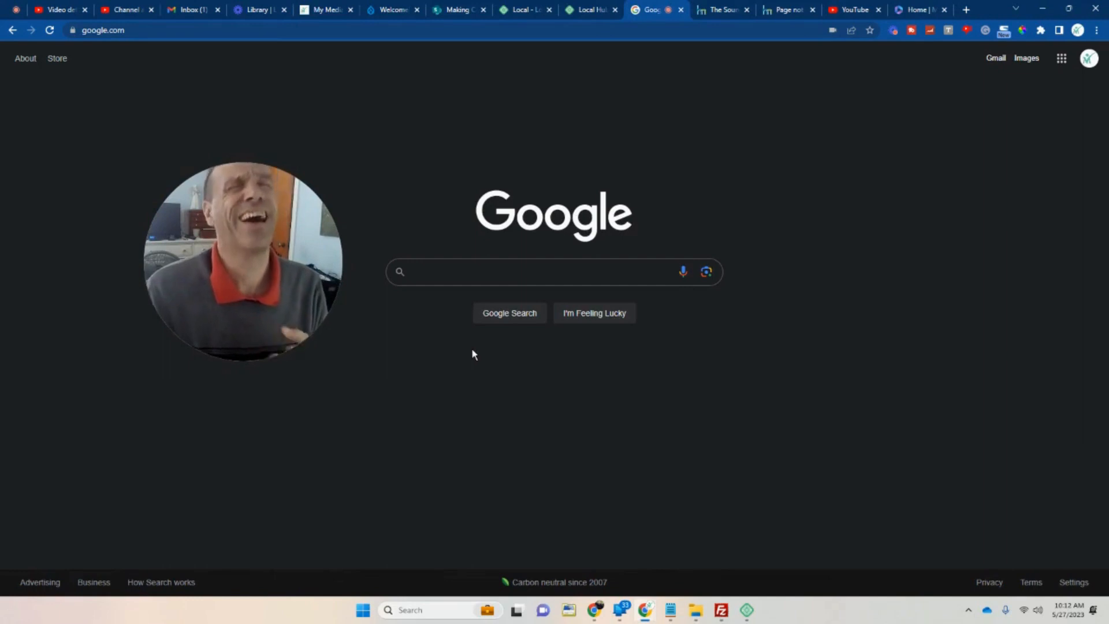
Search Google for hostmonster and open the official hostmonster.com homepage.
click(511, 277)
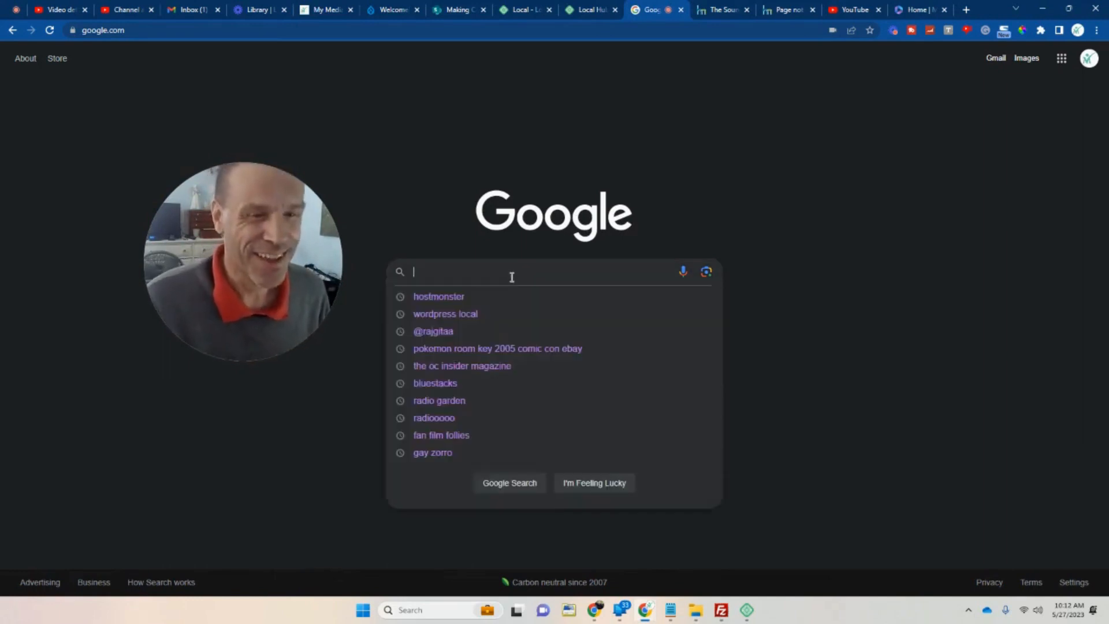
text(HIO)
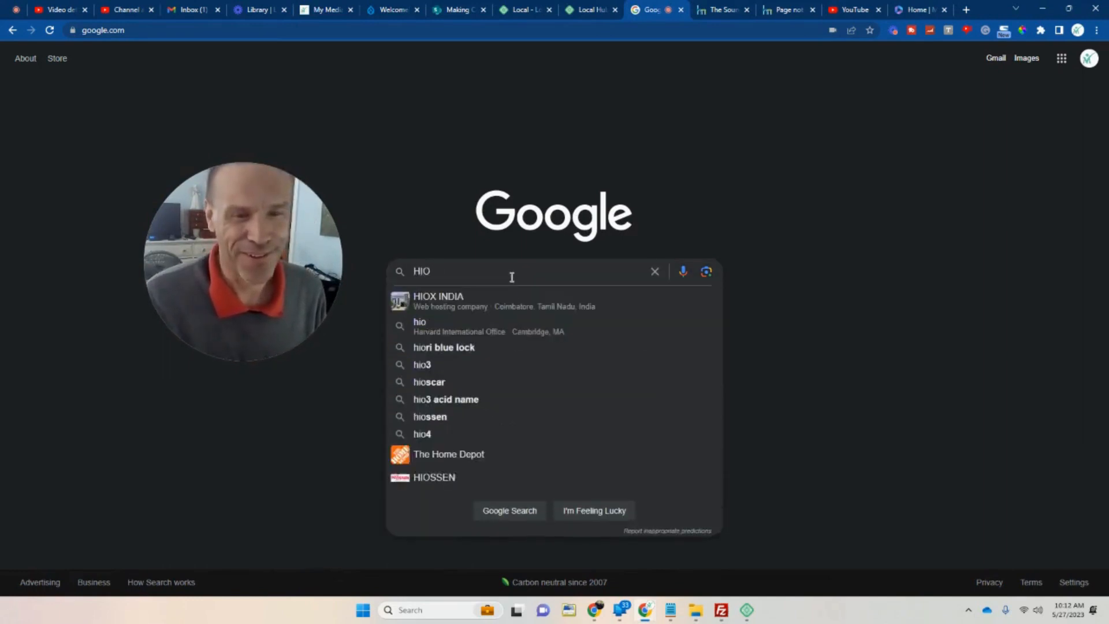
key(BackSpace)
key(BackSpace)
text(OS)
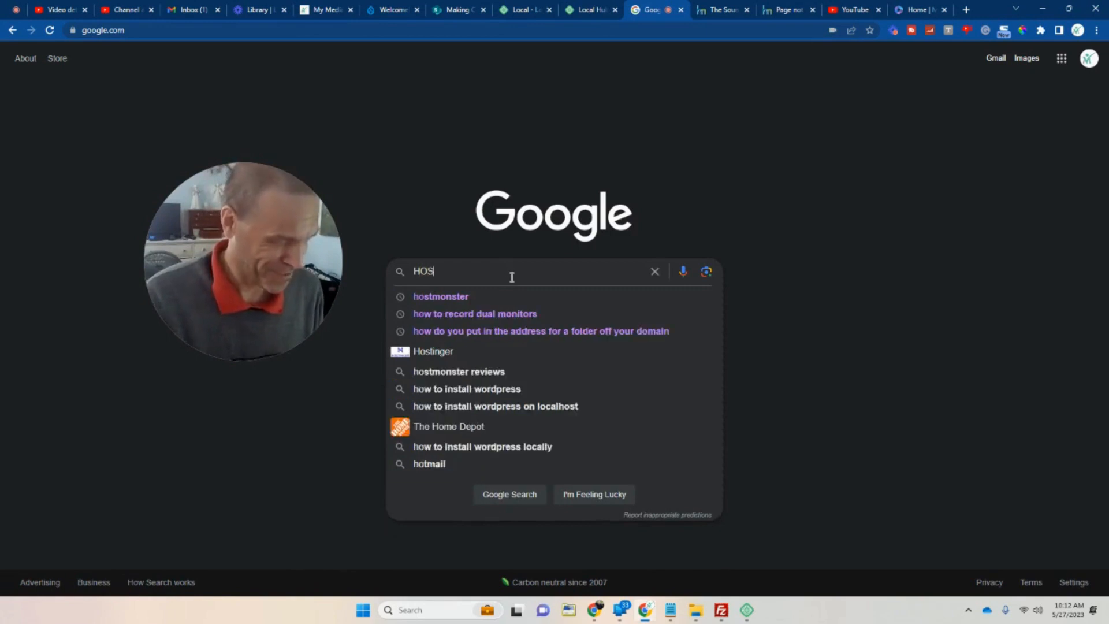
text(TM)
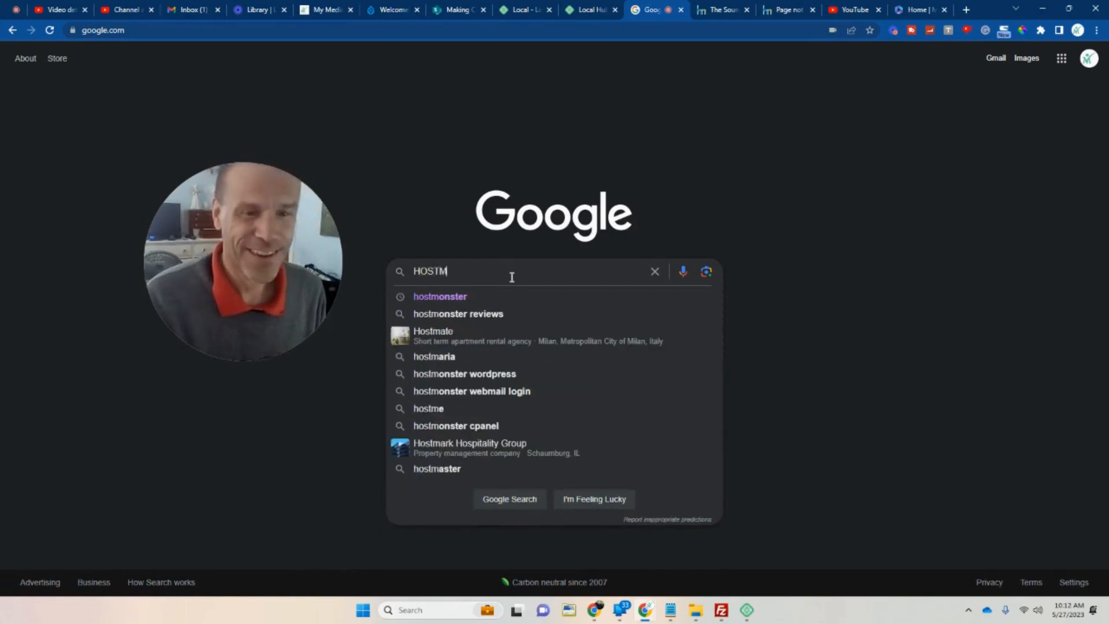
click(417, 301)
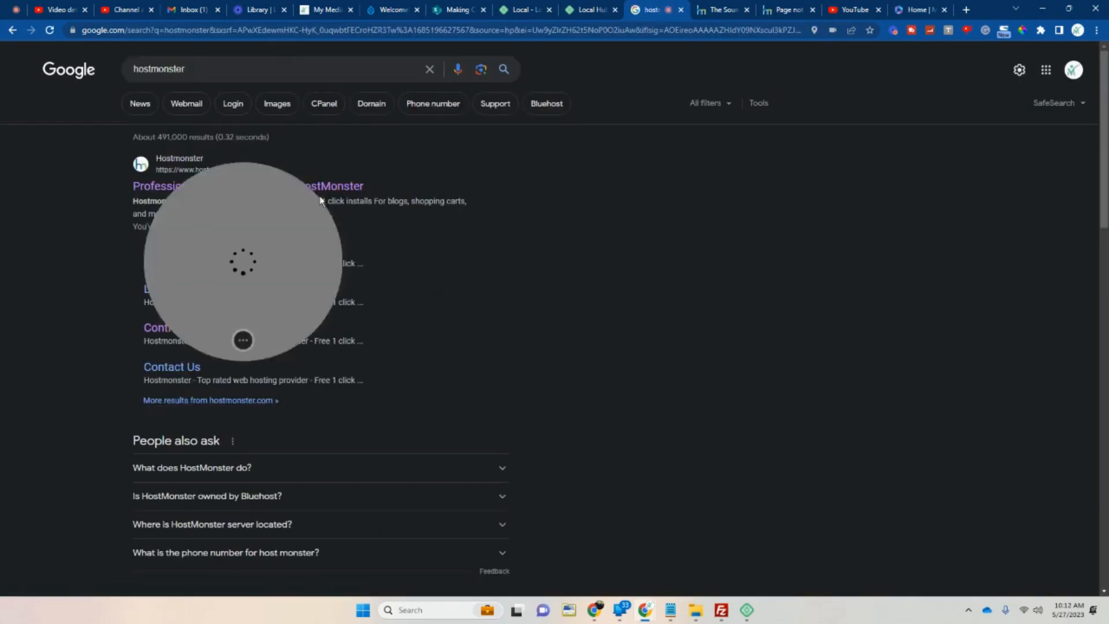
click(312, 187)
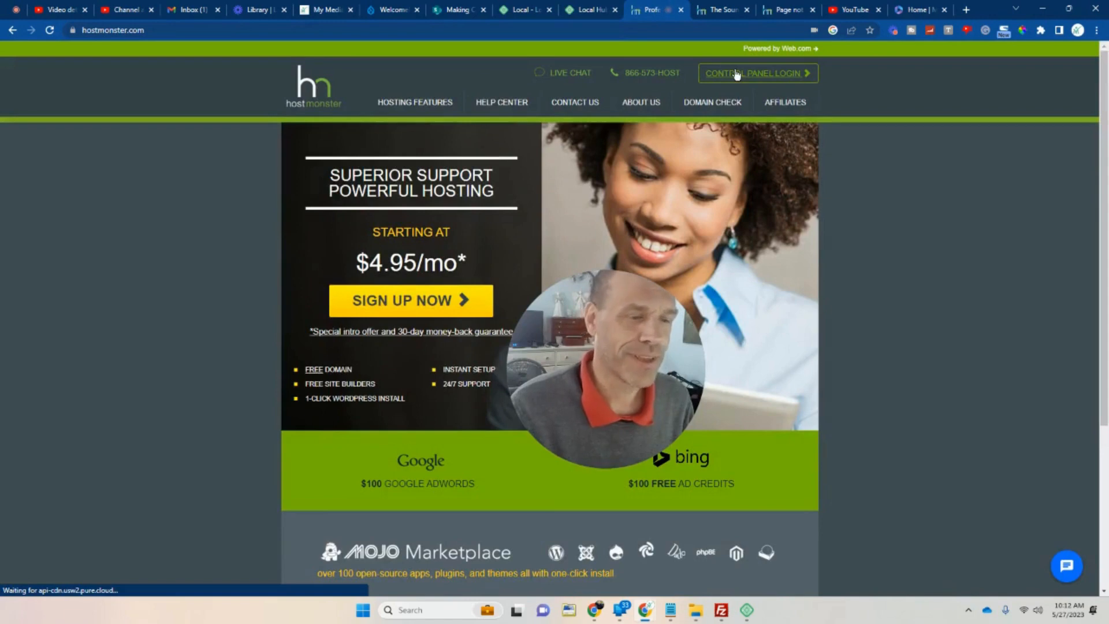
Log into the HostMonster cPanel and launch phpMyAdmin from the Advanced Databases section.
click(736, 74)
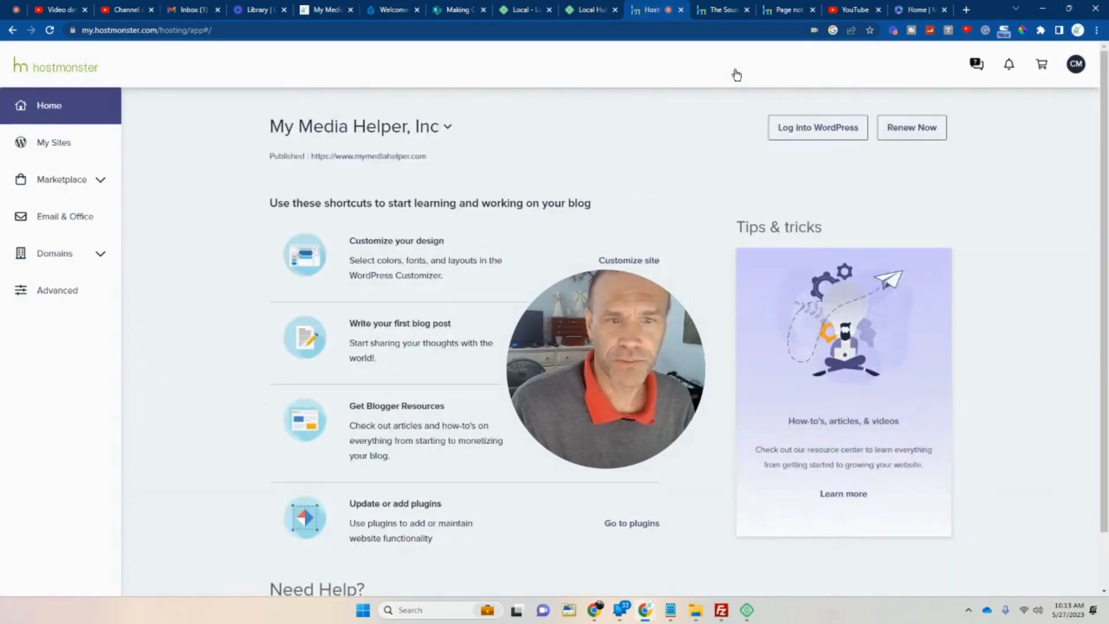
click(77, 293)
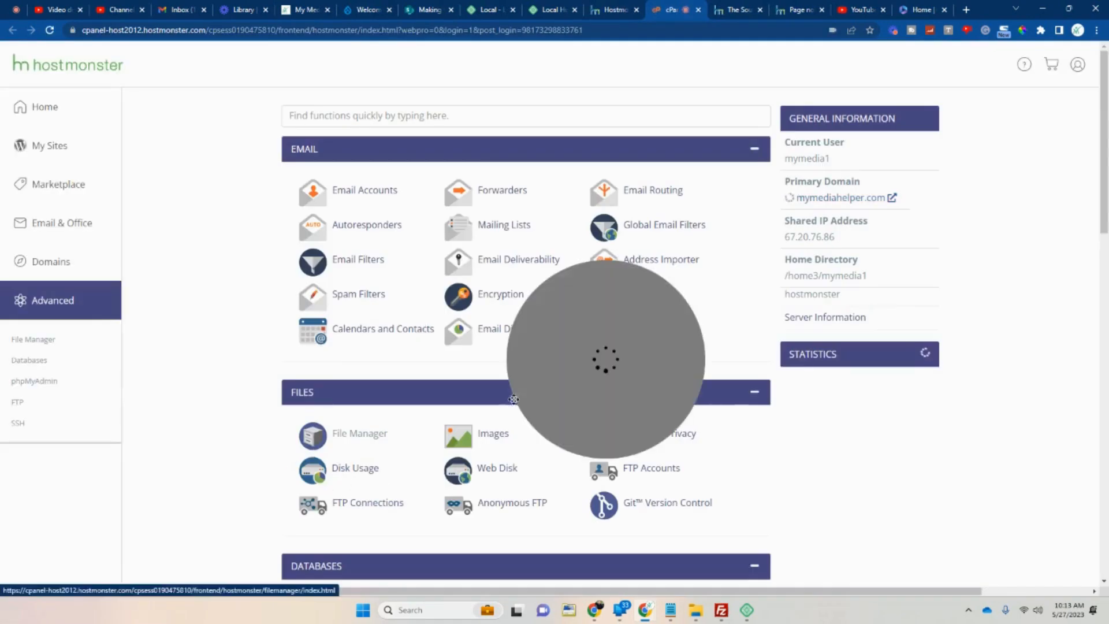
scroll(494, 384, down, 3)
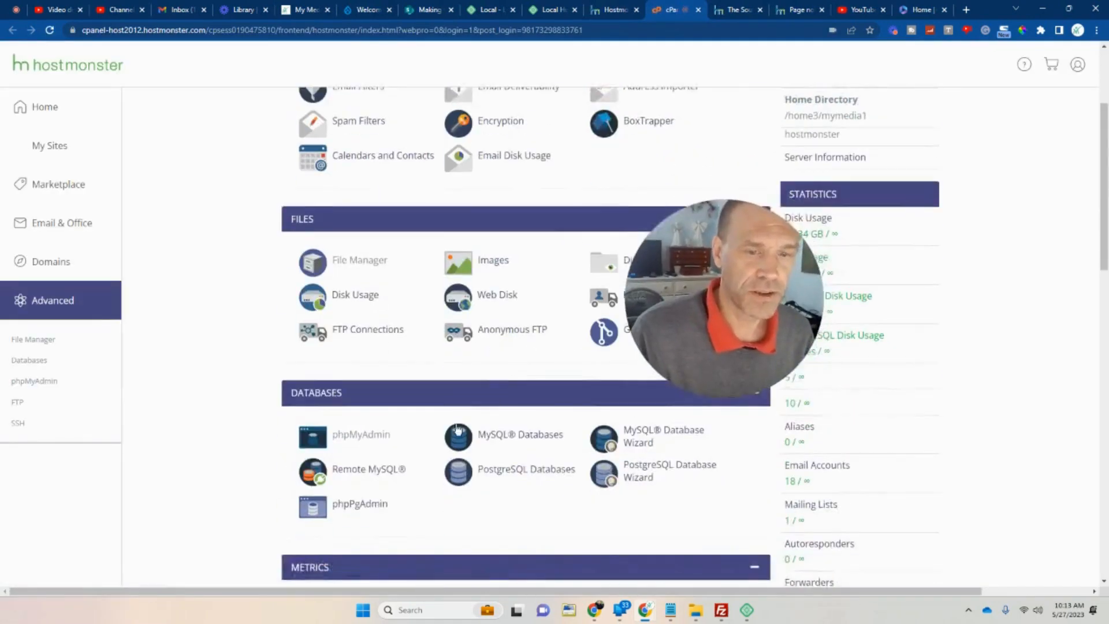
scroll(457, 428, down, 2)
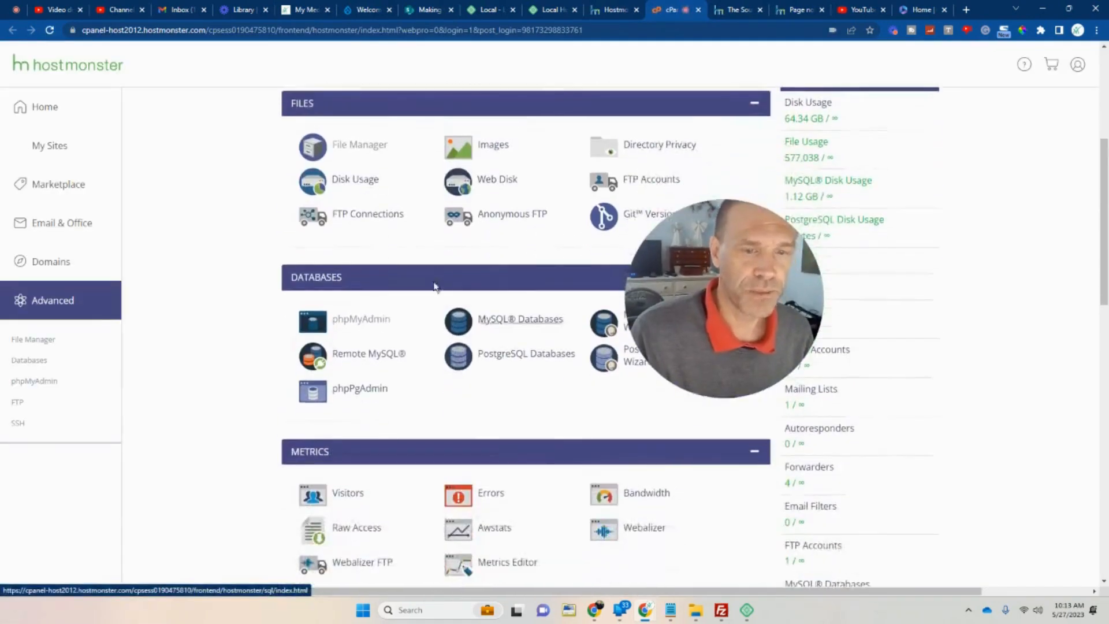
click(368, 330)
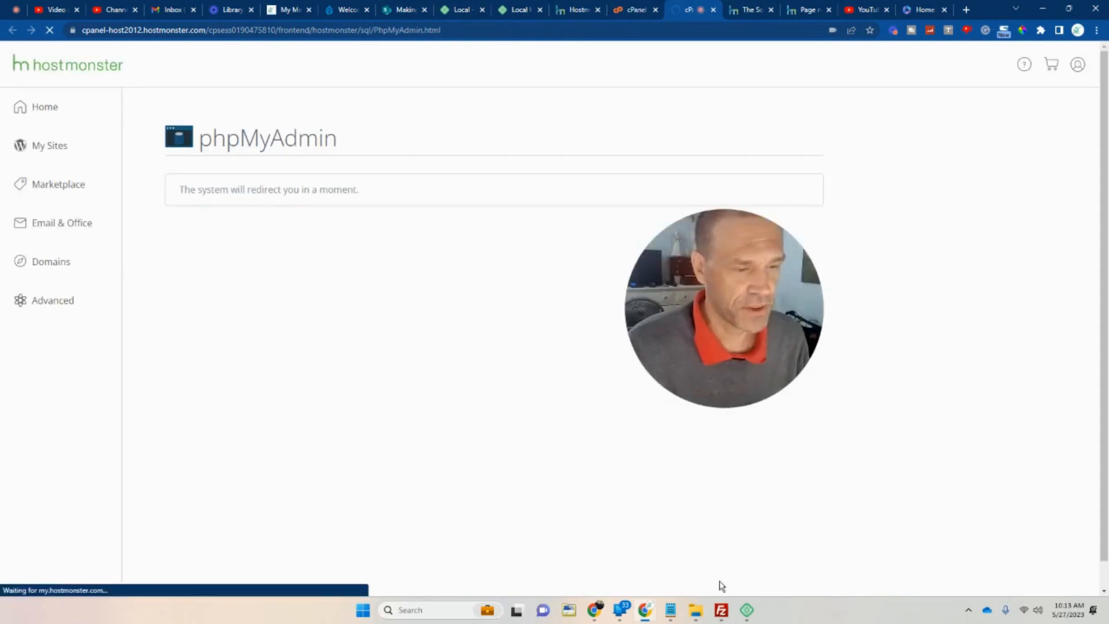
Open wp-config from the local makingcomicsstudios folder in Notepad.
click(699, 613)
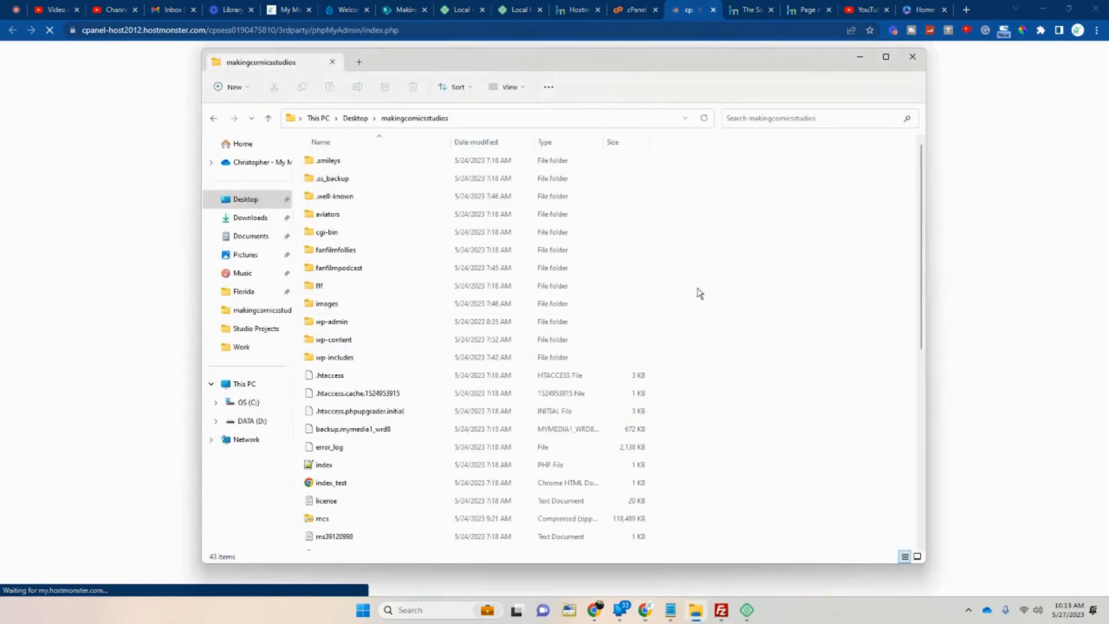
scroll(681, 291, down, 6)
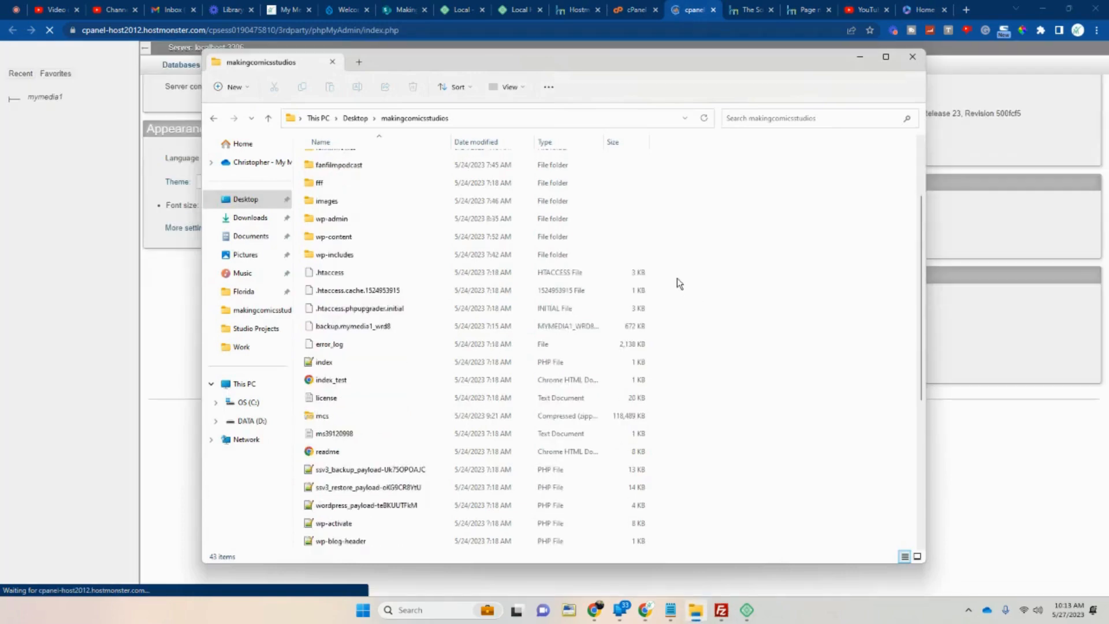
scroll(679, 277, up, 4)
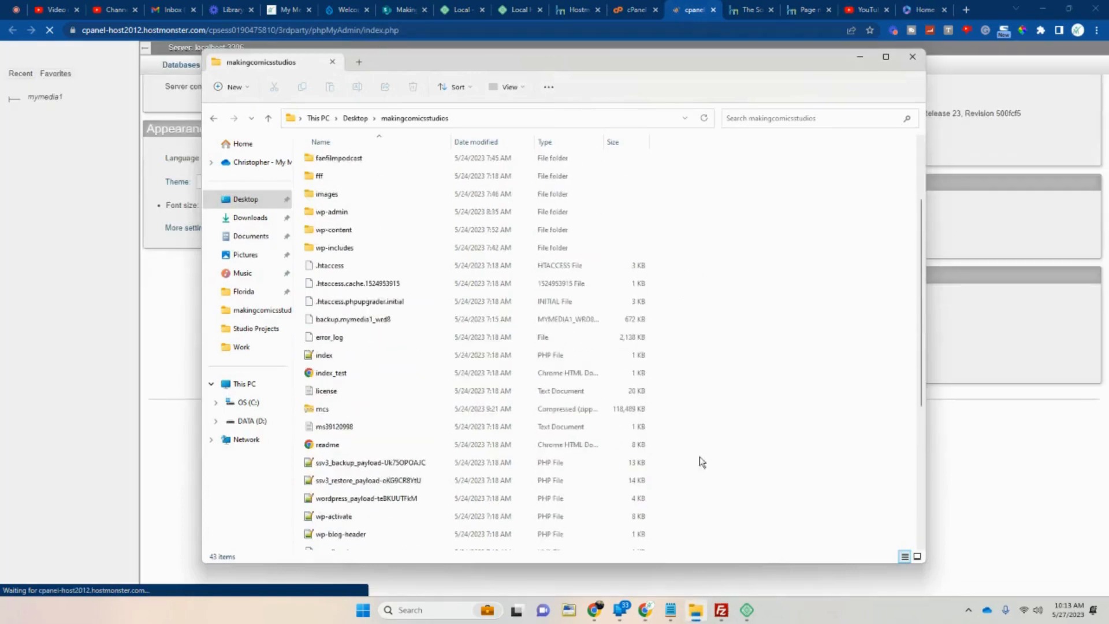
scroll(678, 297, up, 2)
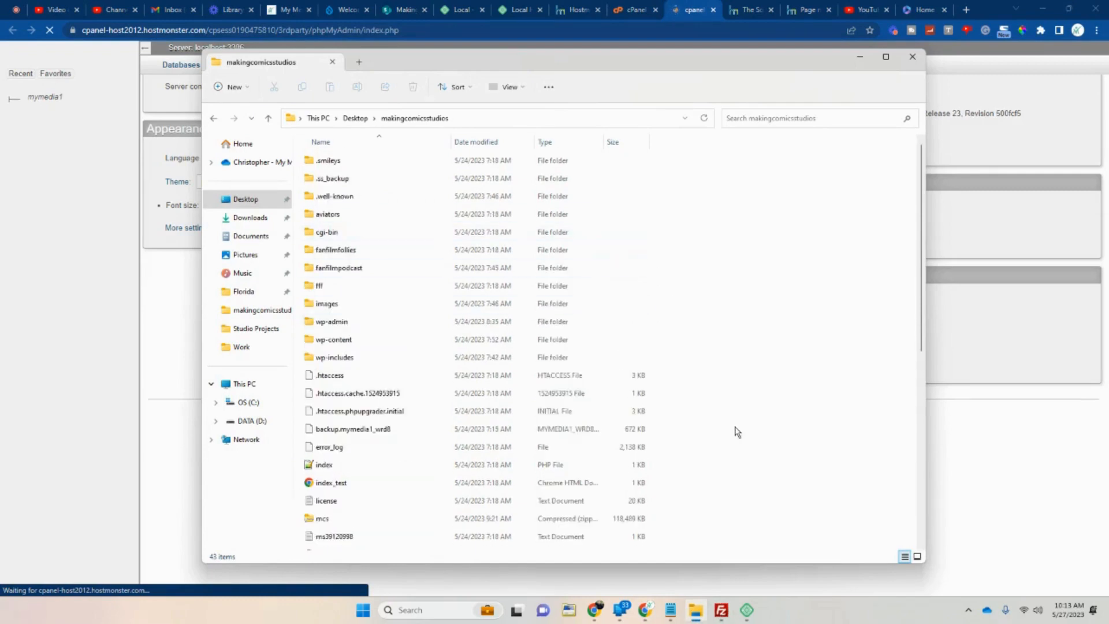
scroll(708, 326, down, 6)
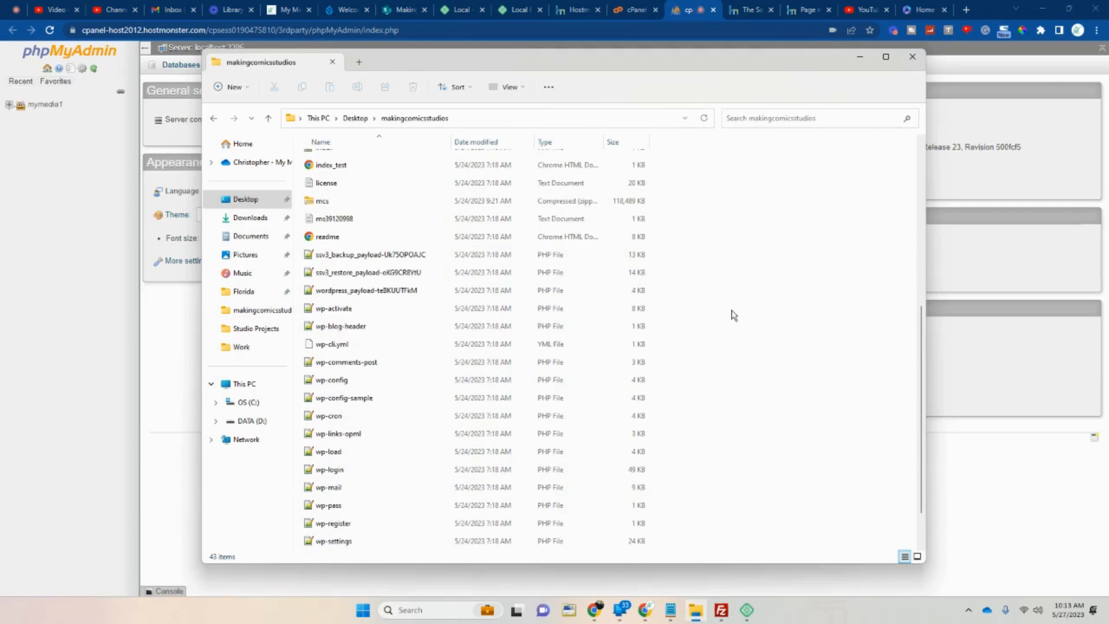
click(344, 381)
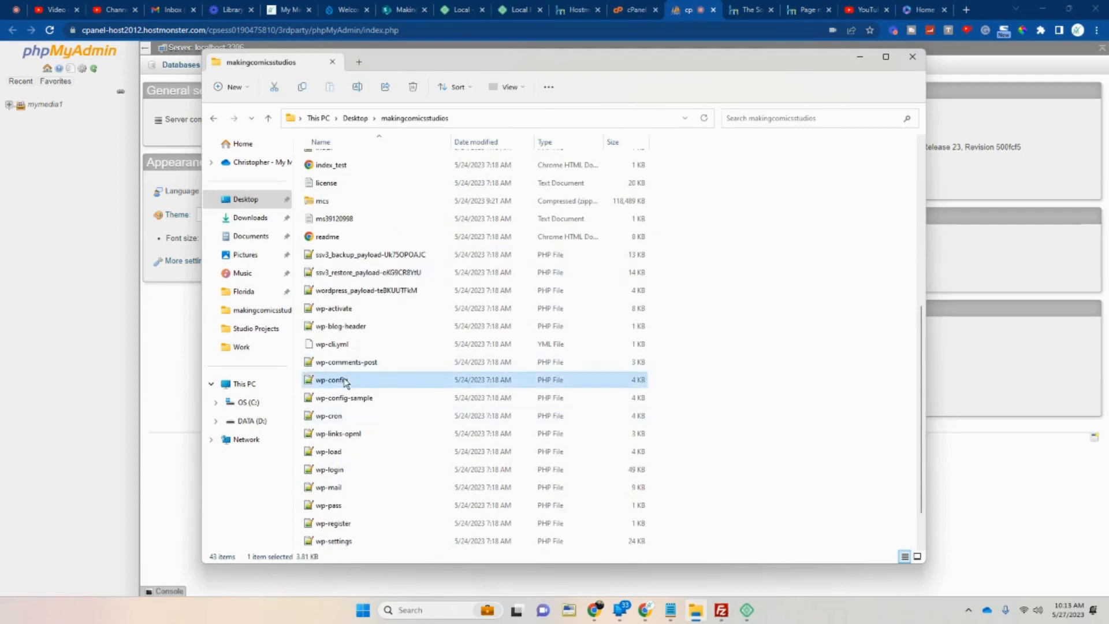
right_click(345, 382)
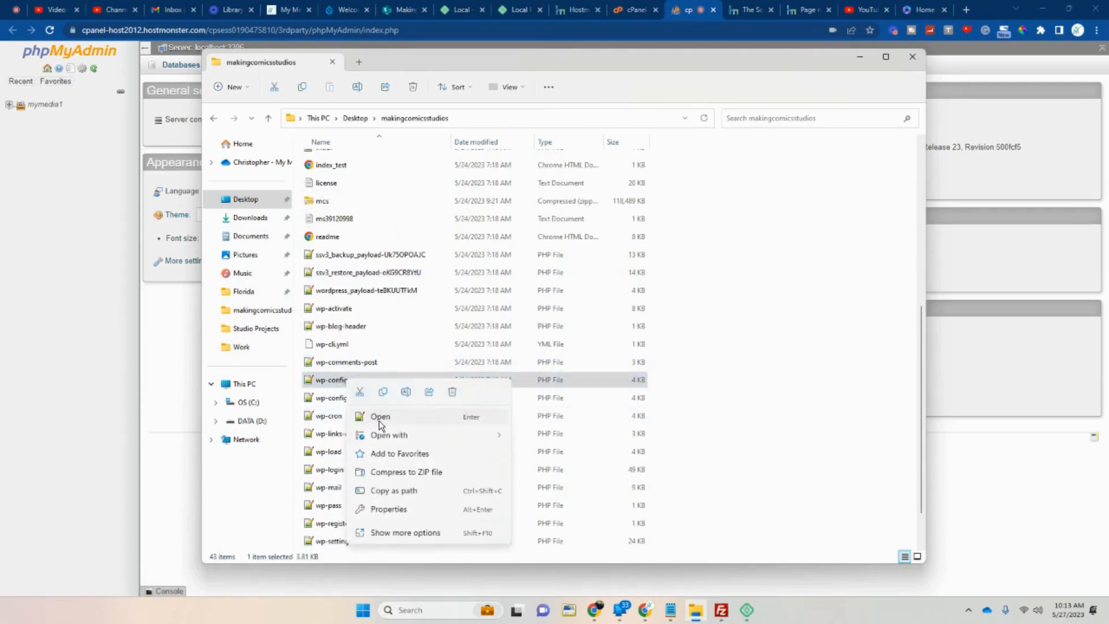
mouse_move(389, 438)
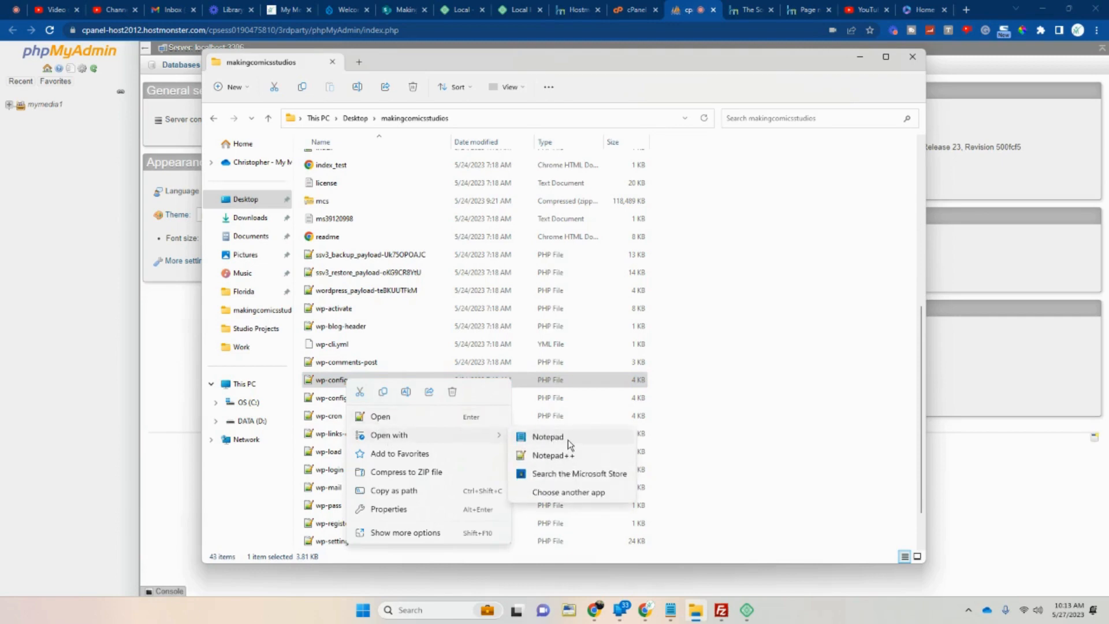
click(548, 437)
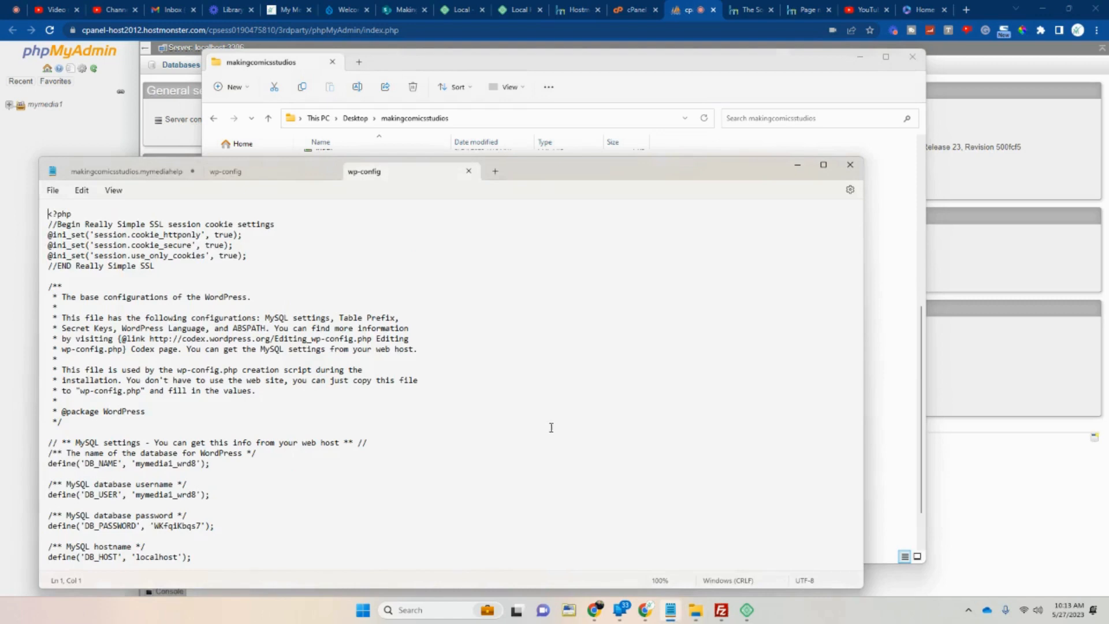
Find the database name mymedia1_wrd8 in wp-config and switch back to phpMyAdmin.
scroll(551, 428, down, 1)
scroll(203, 413, down, 2)
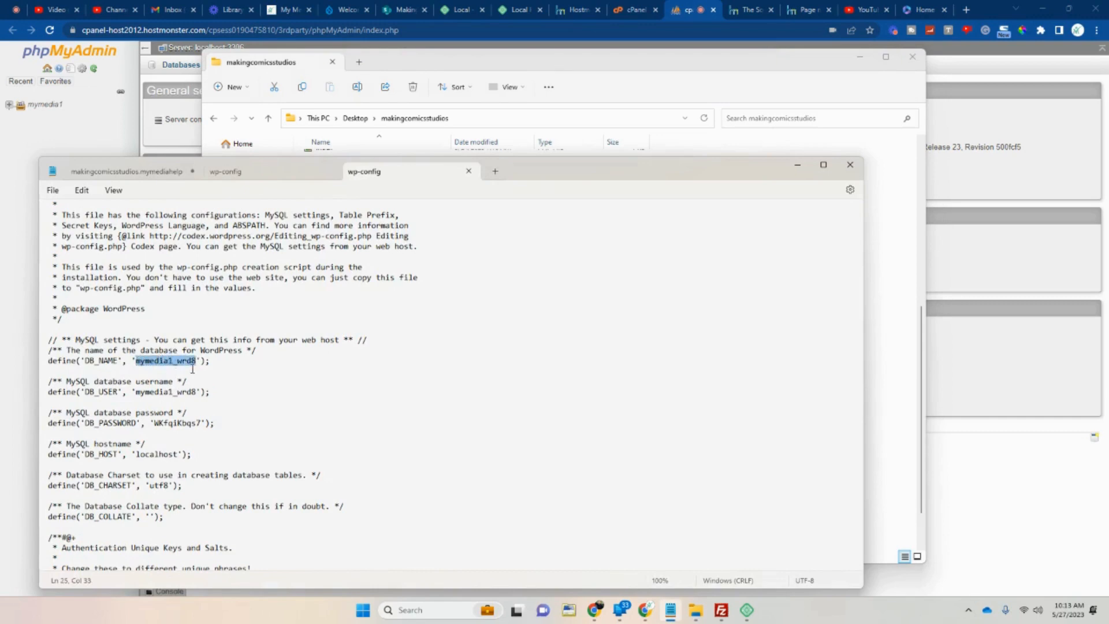
click(103, 131)
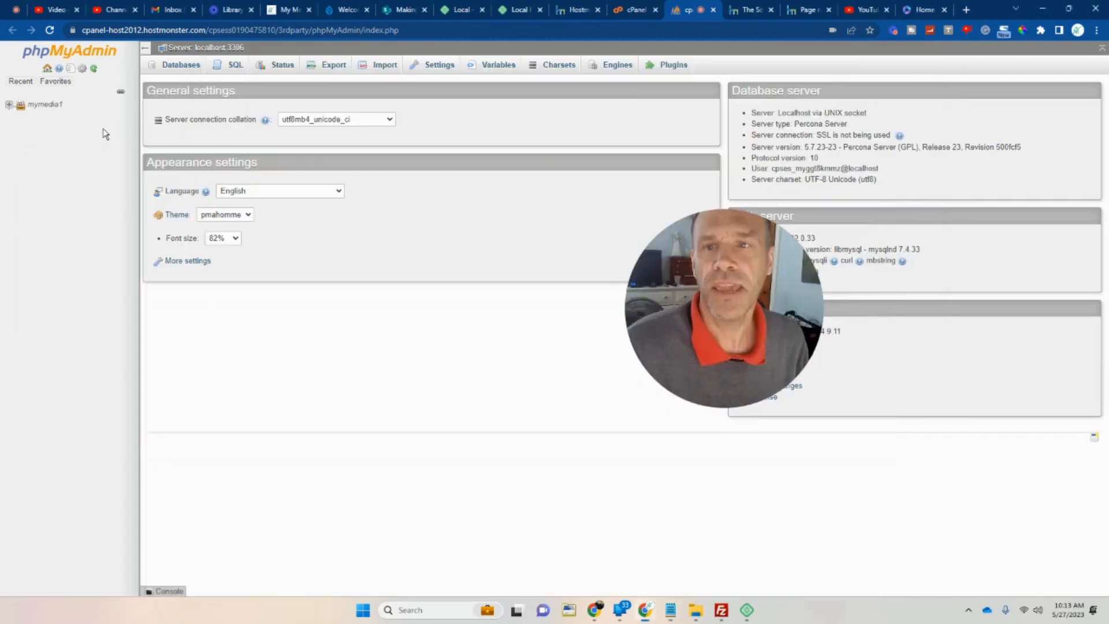
Export the mymedia1_wrd8 database from phpMyAdmin as a quick SQL file.
click(11, 106)
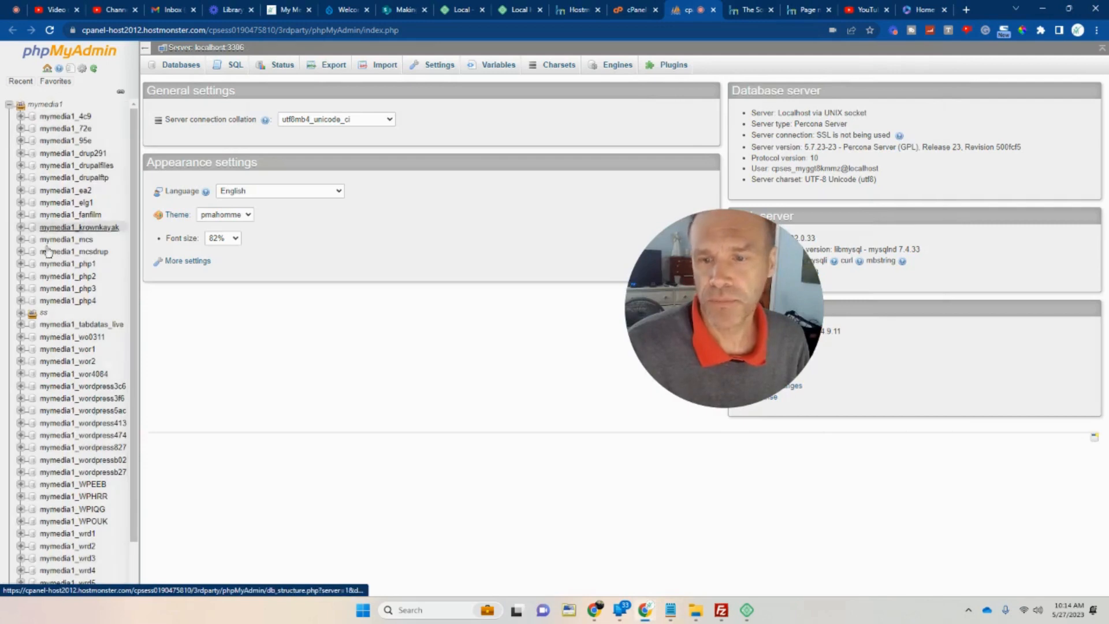
scroll(48, 252, down, 1)
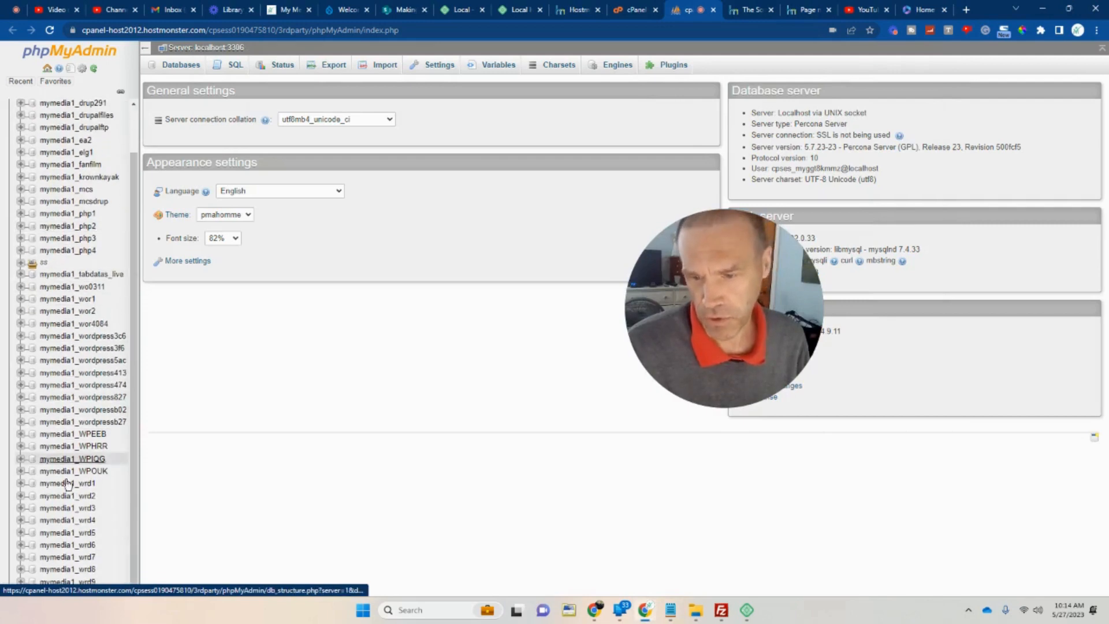
click(61, 570)
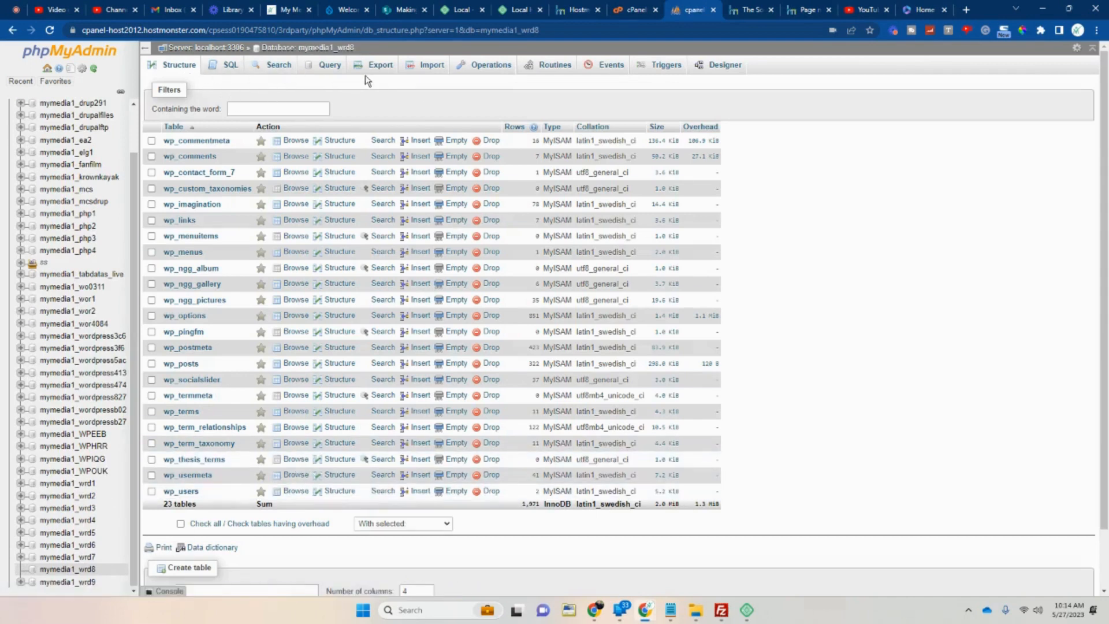
click(381, 71)
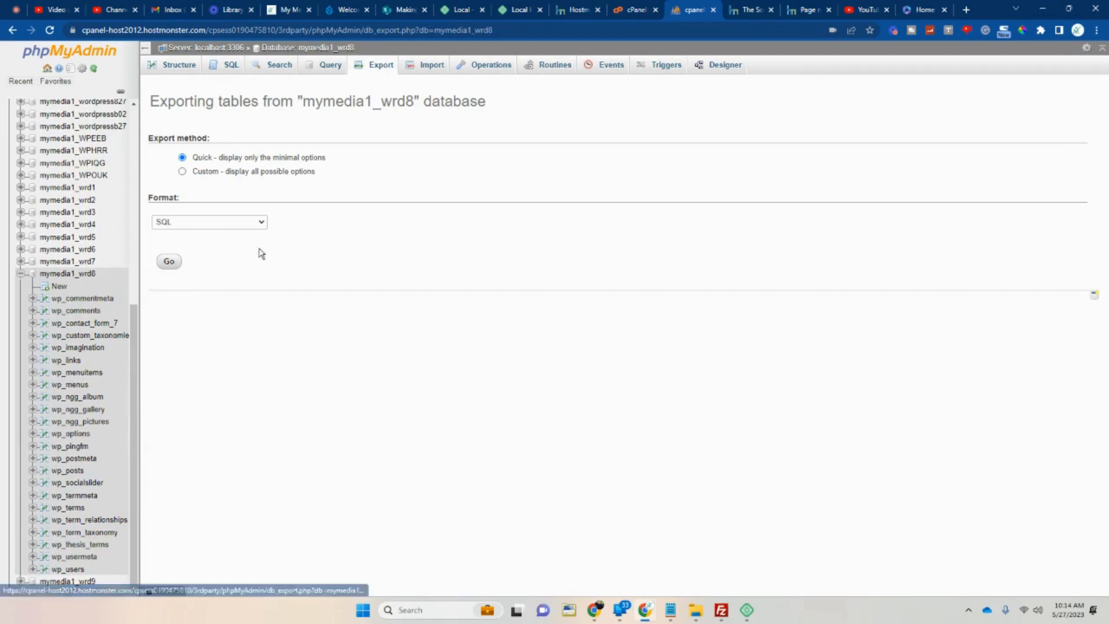
click(263, 222)
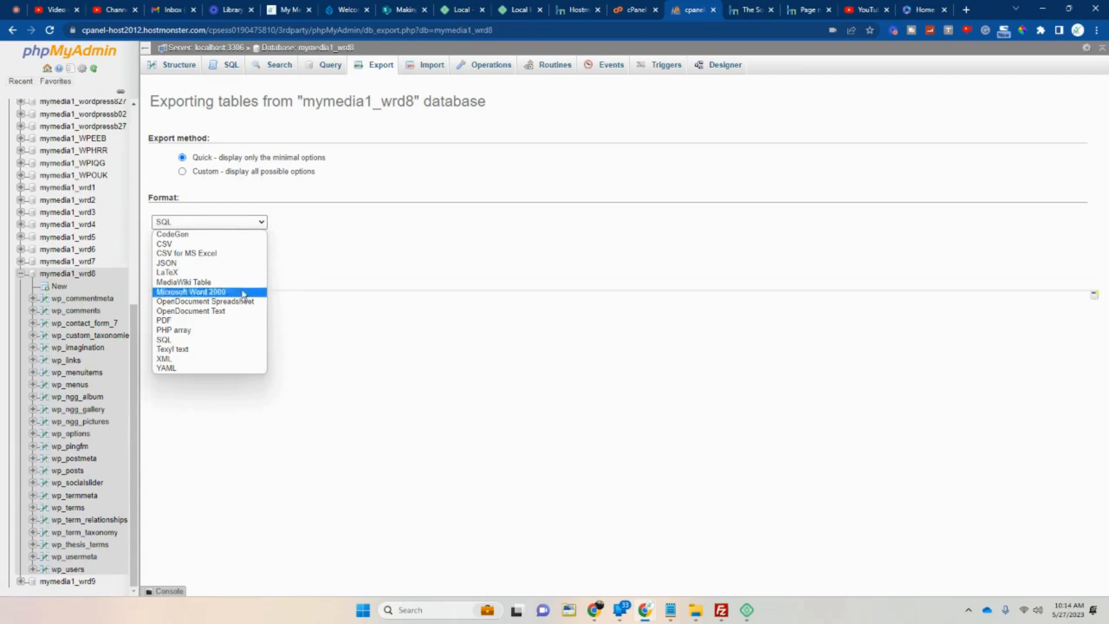
click(211, 340)
click(169, 262)
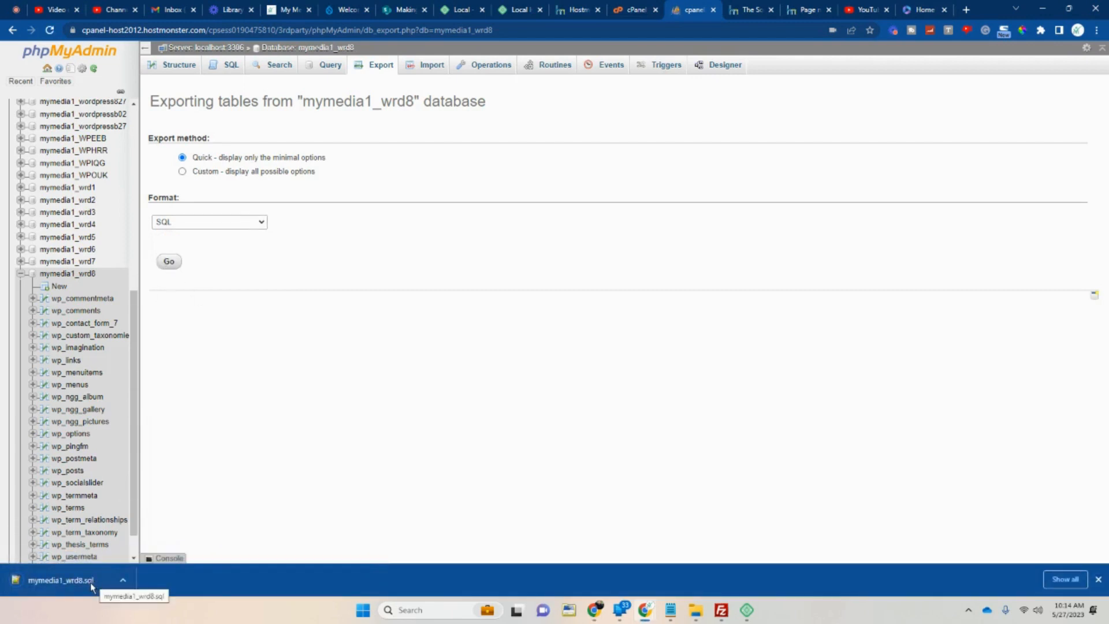
Open a new File Explorer window to locate the downloaded mymedia1_wrd8.sql.
right_click(90, 582)
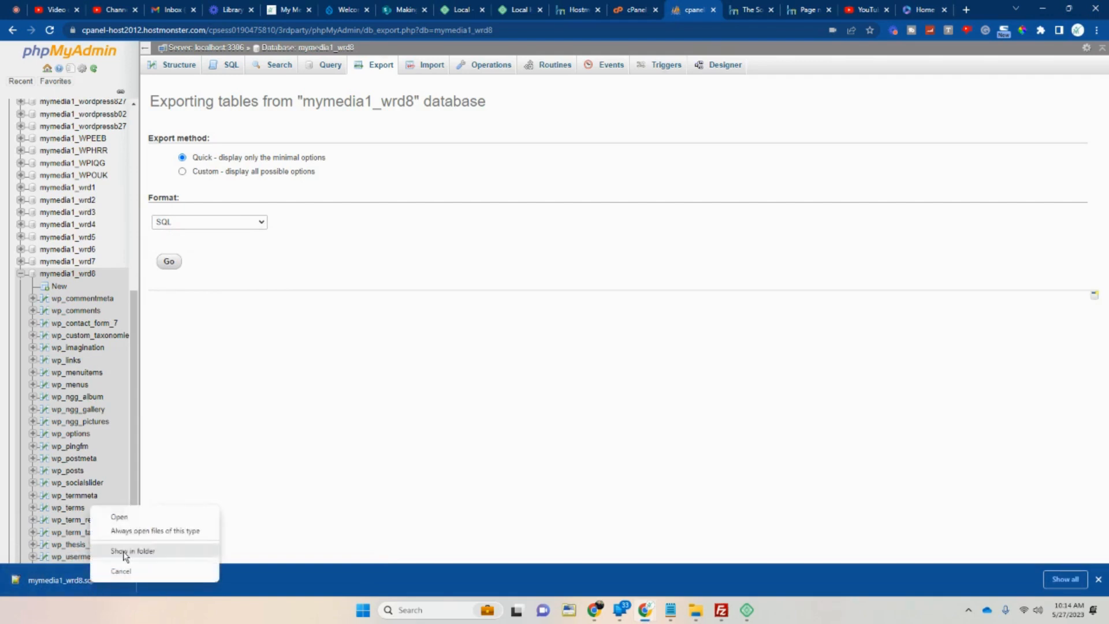
click(698, 614)
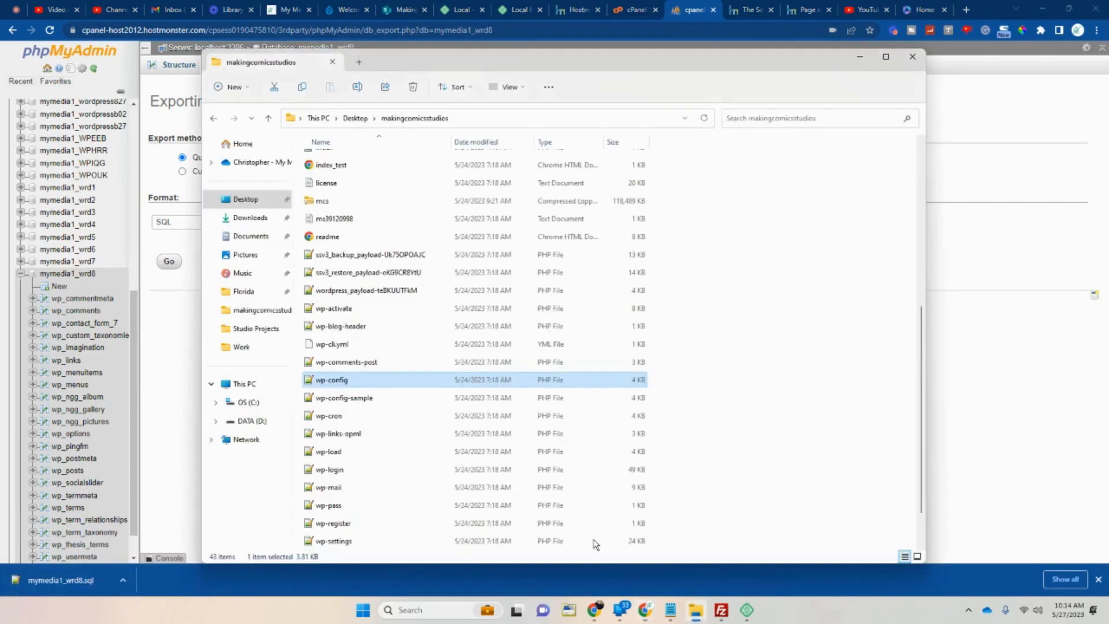
right_click(694, 620)
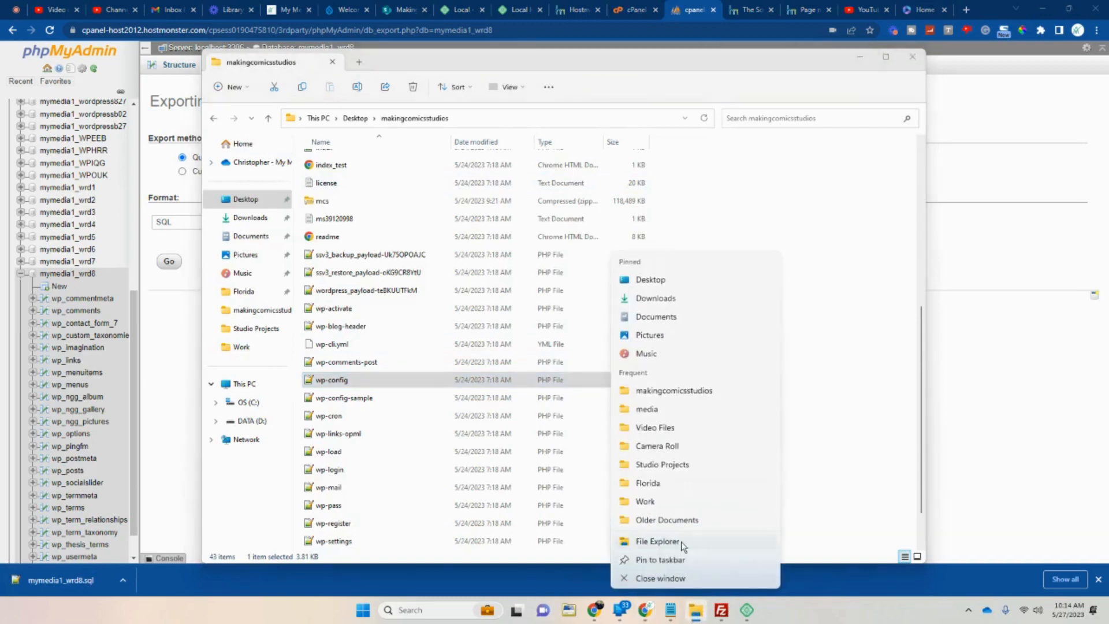
click(657, 541)
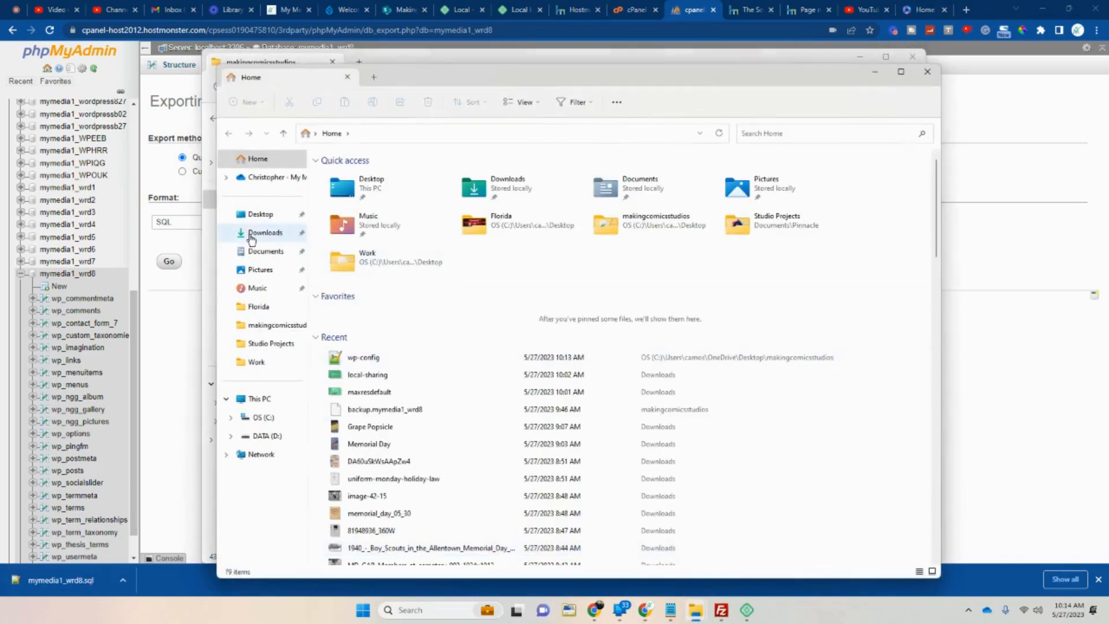
Open mymedia1_wrd8 from the Downloads folder in a text editor.
click(251, 234)
right_click(337, 211)
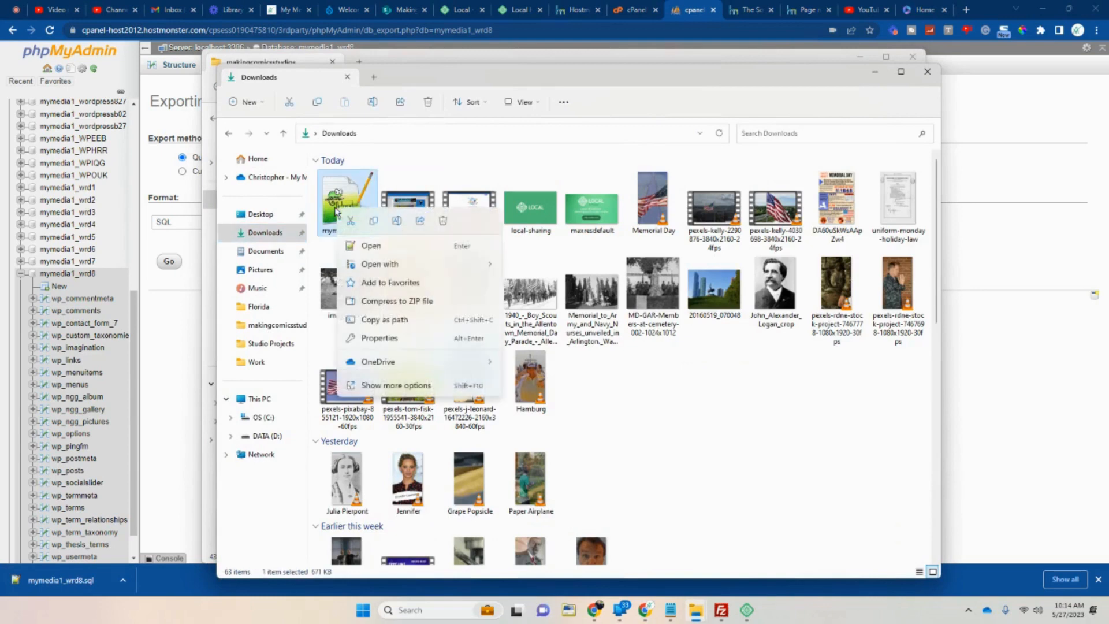
mouse_move(404, 264)
click(543, 258)
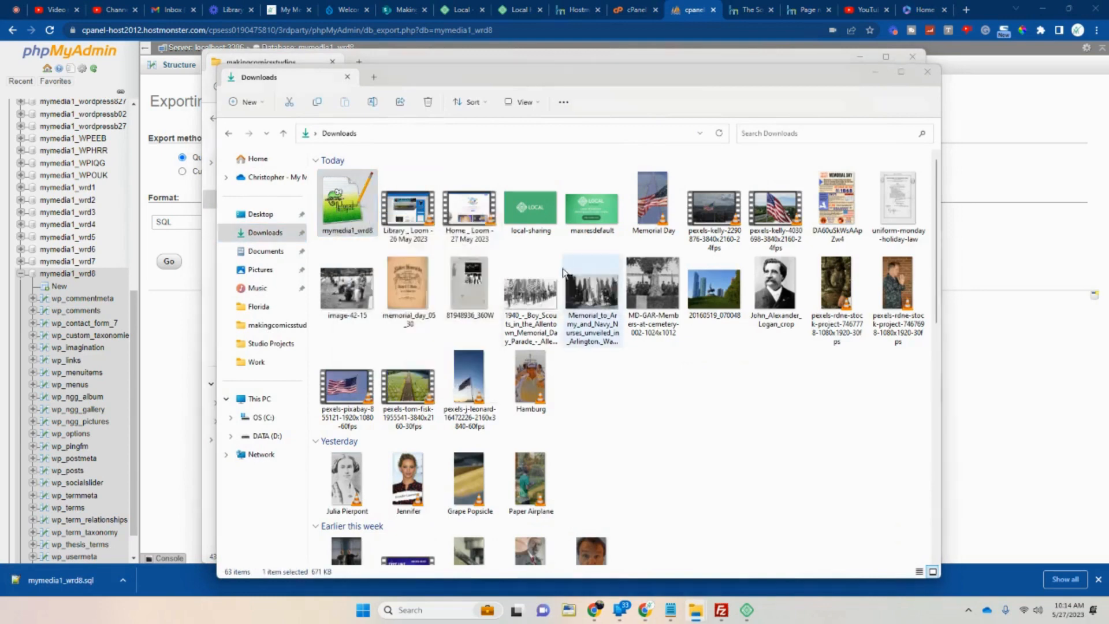
Scroll through the 2,812-line SQL dump's table data, then minimize Notepad++.
scroll(536, 321, down, 20)
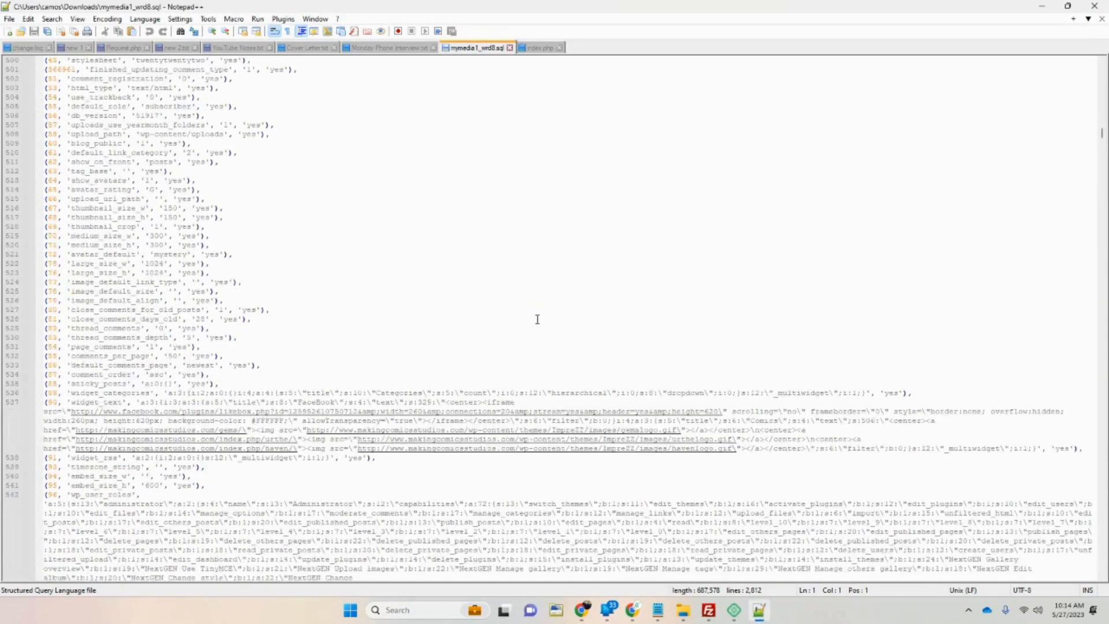
scroll(537, 319, down, 7)
scroll(863, 314, down, 19)
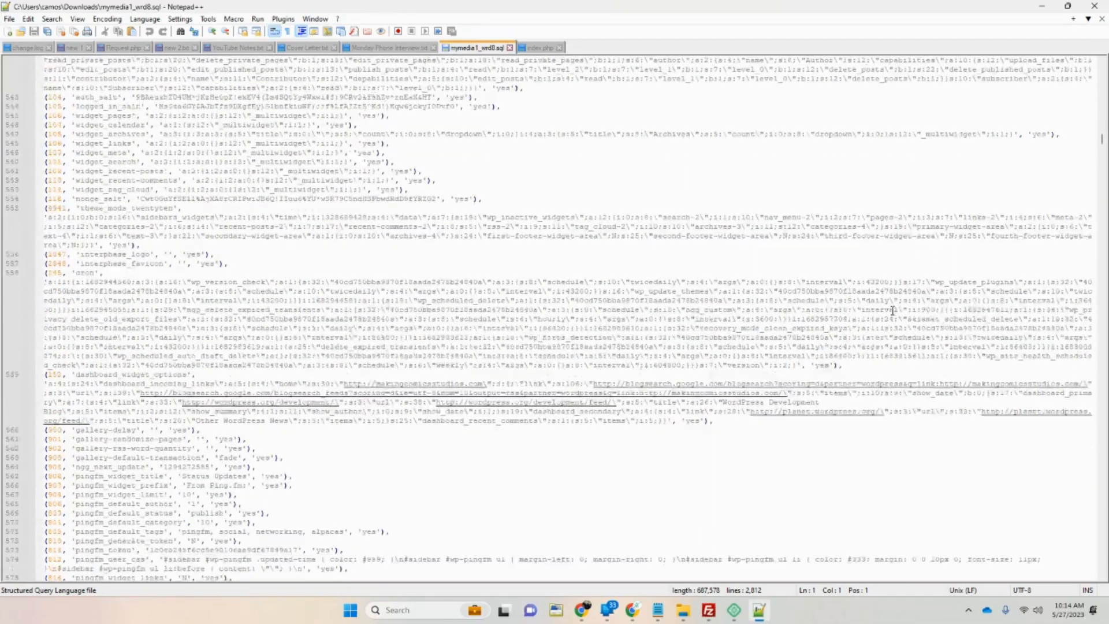
scroll(864, 314, down, 20)
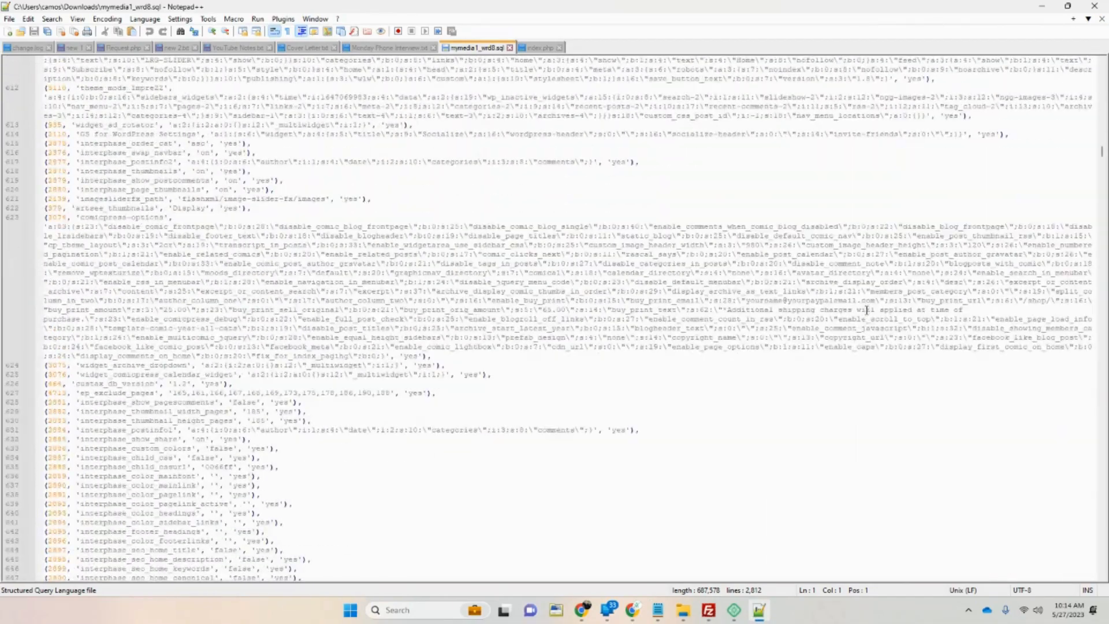
scroll(884, 289, down, 20)
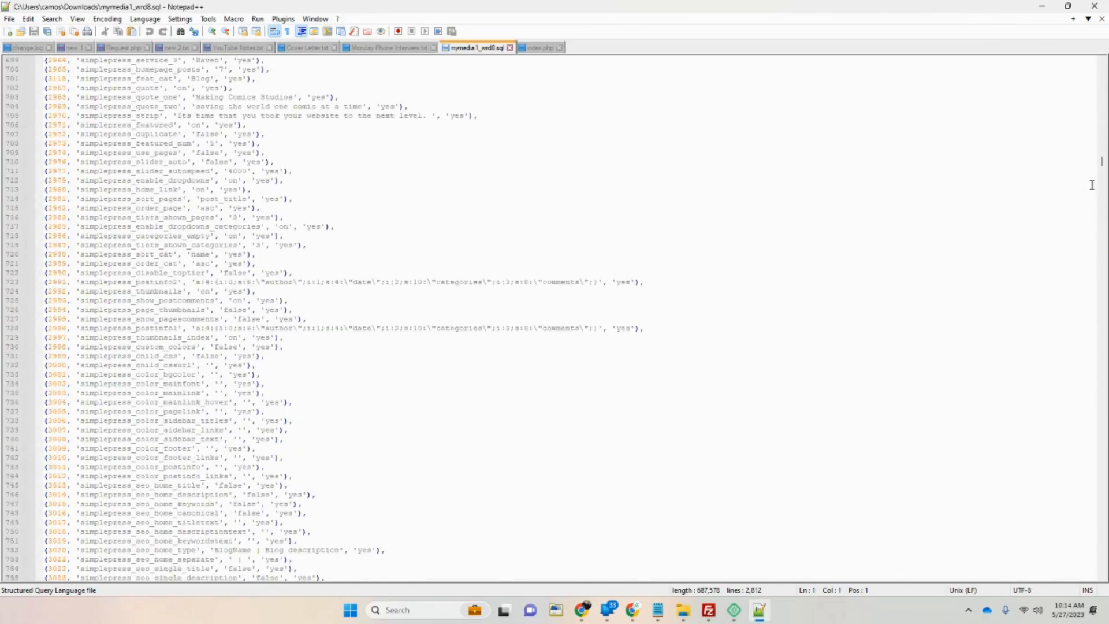
mouse_move(1103, 168)
mouse_down()
mouse_move(1102, 440)
mouse_move(1103, 162)
mouse_up()
click(1041, 7)
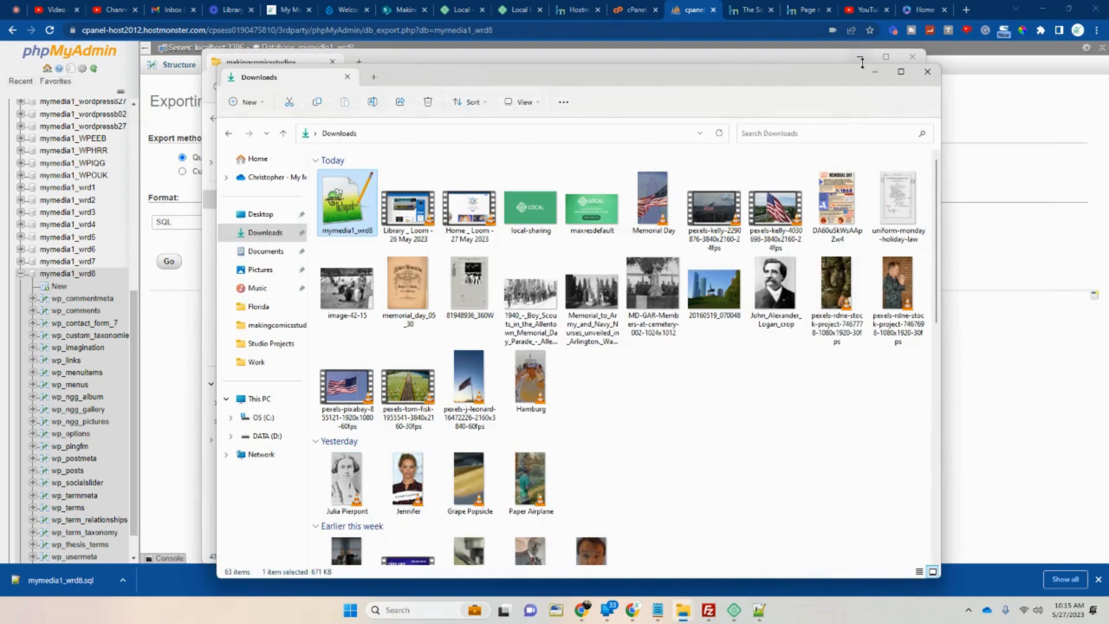
Copy the 672 KB mymedia1_wrd8 export from Downloads into makingcomicsstudios, making 44 items.
click(877, 75)
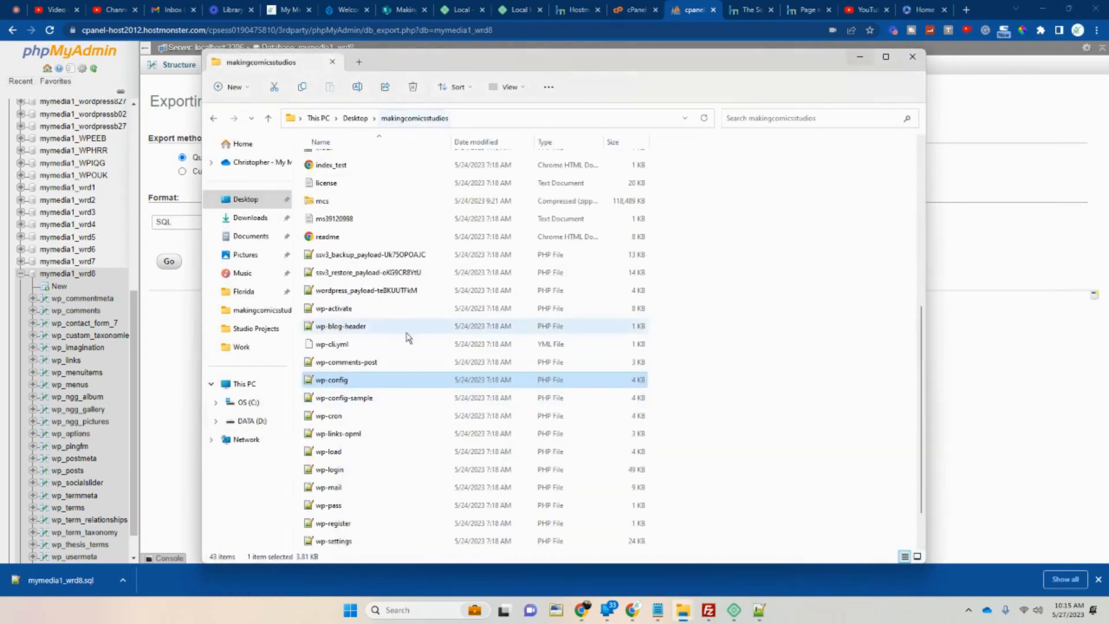
scroll(409, 341, up, 1)
click(329, 253)
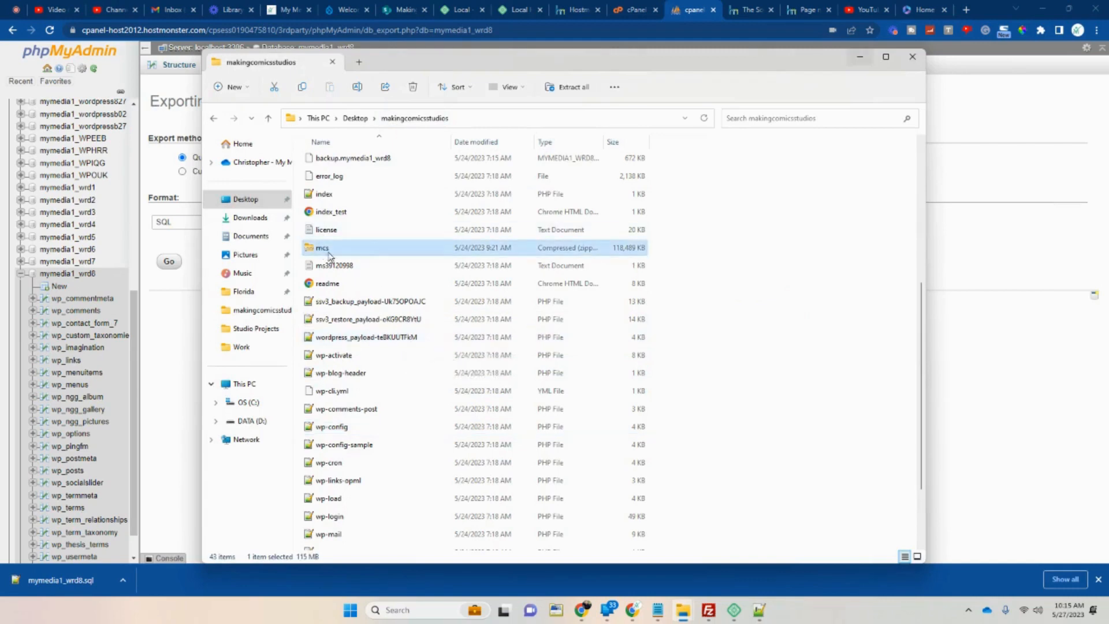
click(374, 159)
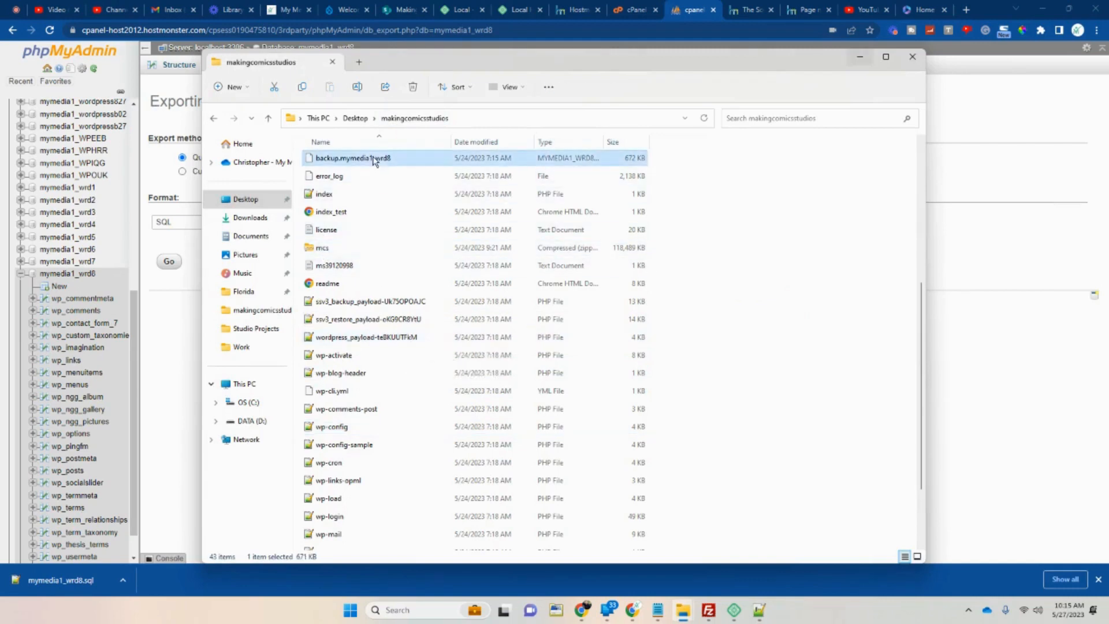
scroll(387, 254, down, 2)
scroll(393, 254, up, 4)
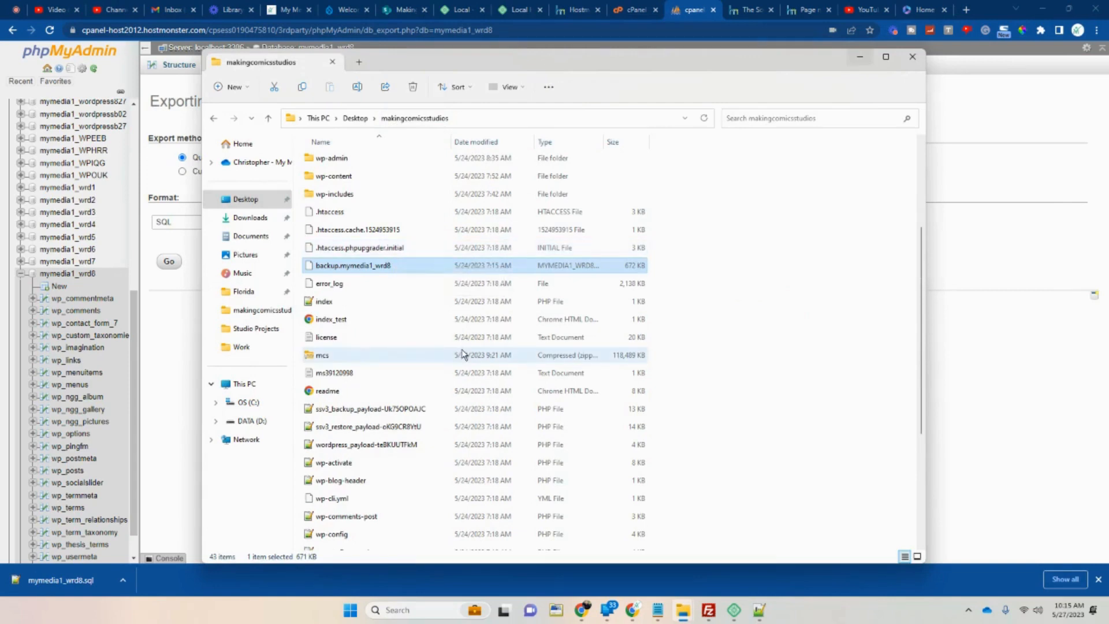
mouse_move(684, 607)
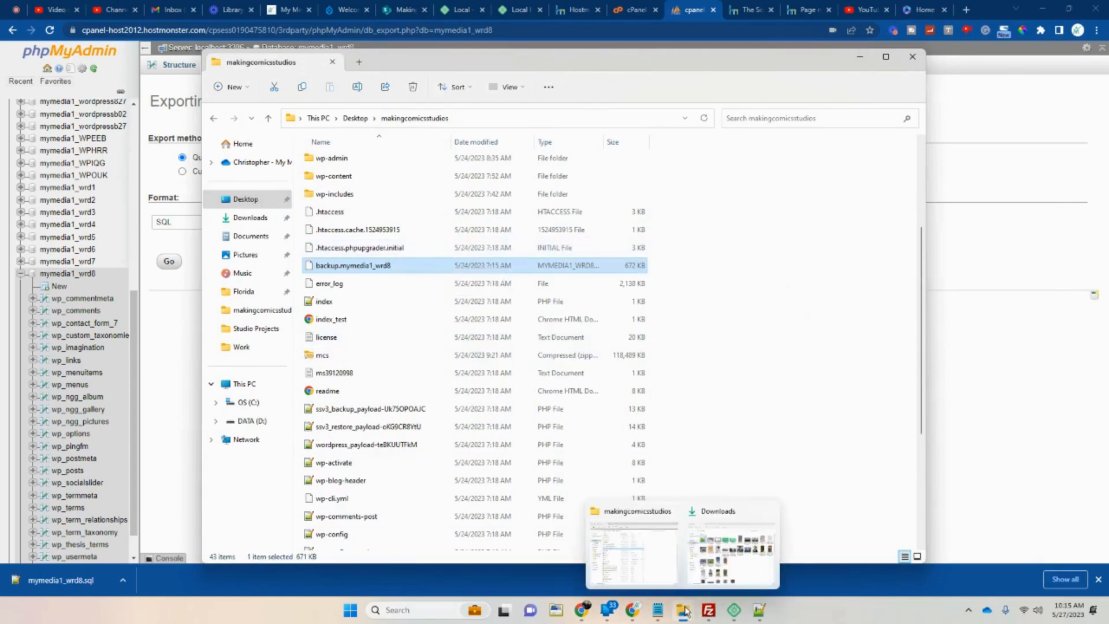
click(701, 558)
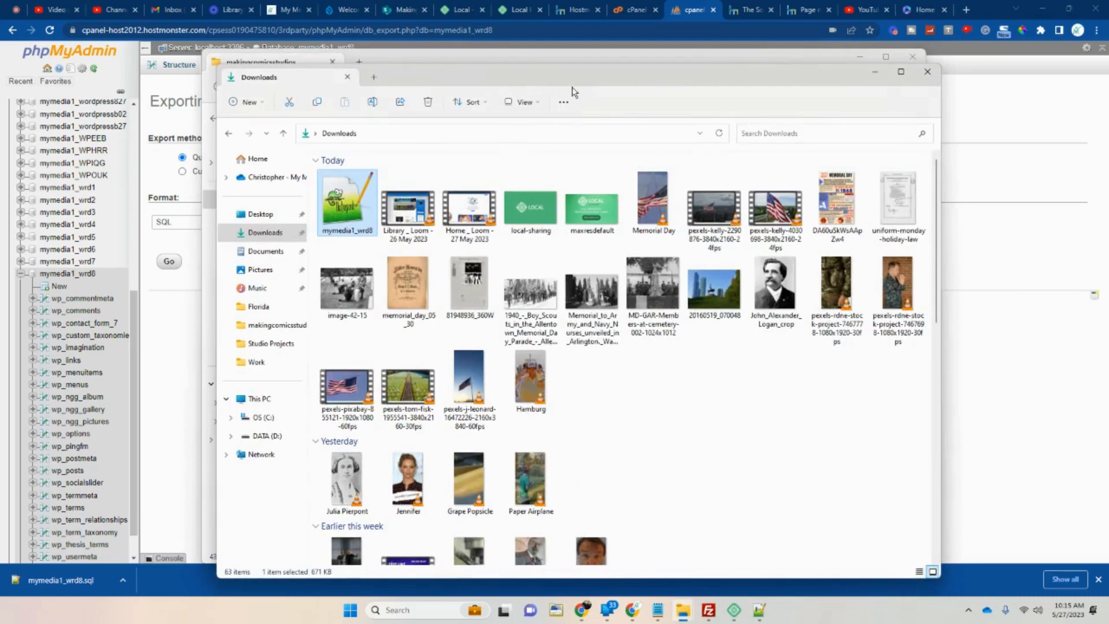
drag(645, 77, 1010, 81)
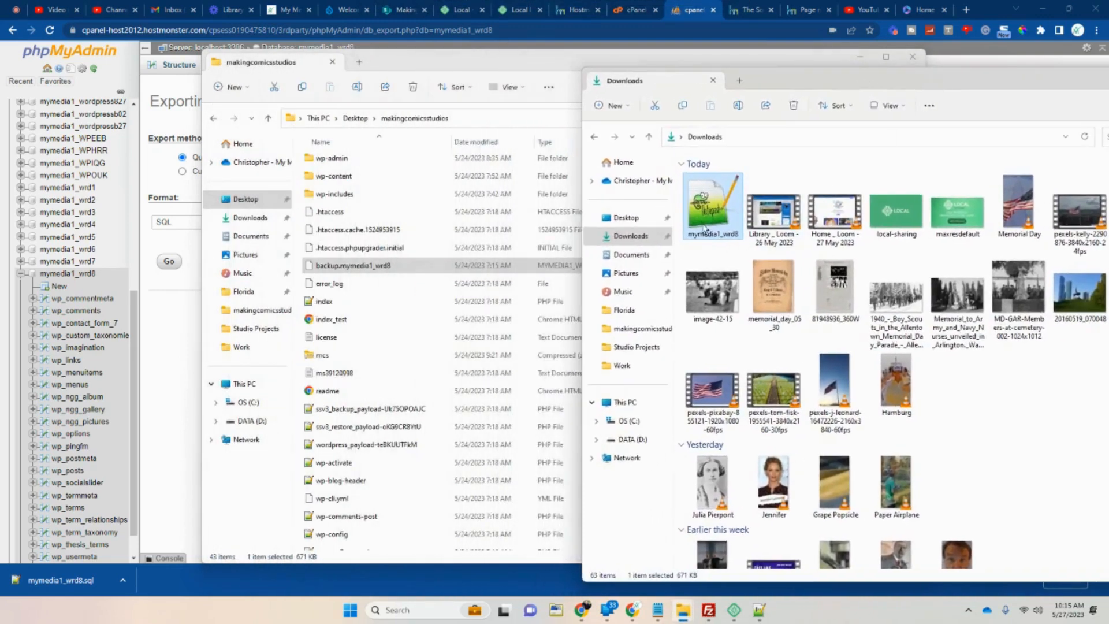
drag(703, 228, 389, 477)
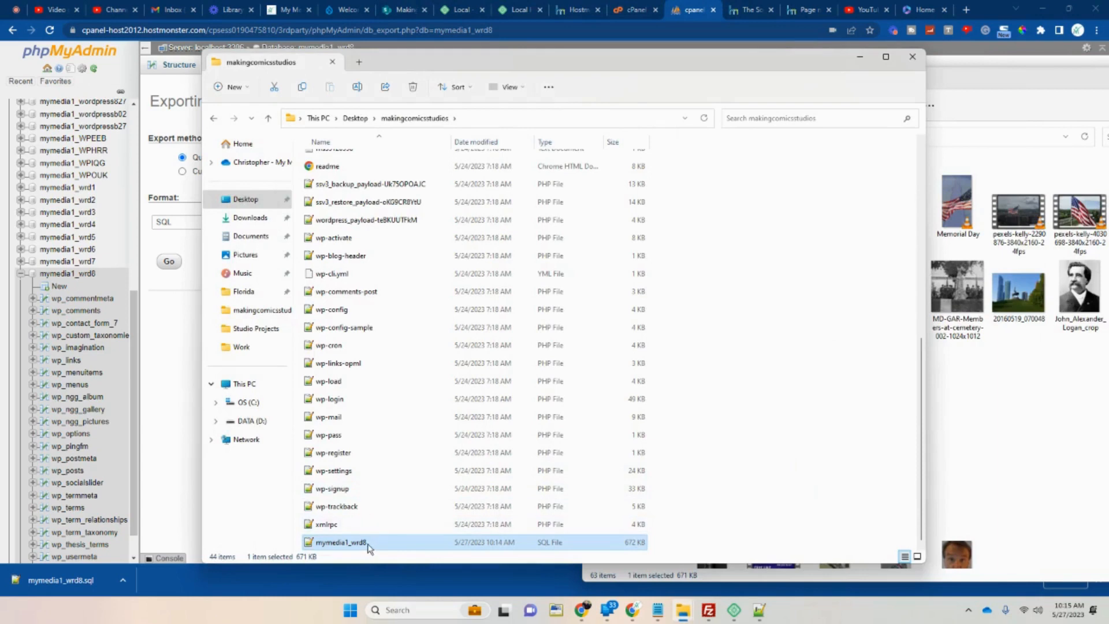
scroll(384, 331, up, 2)
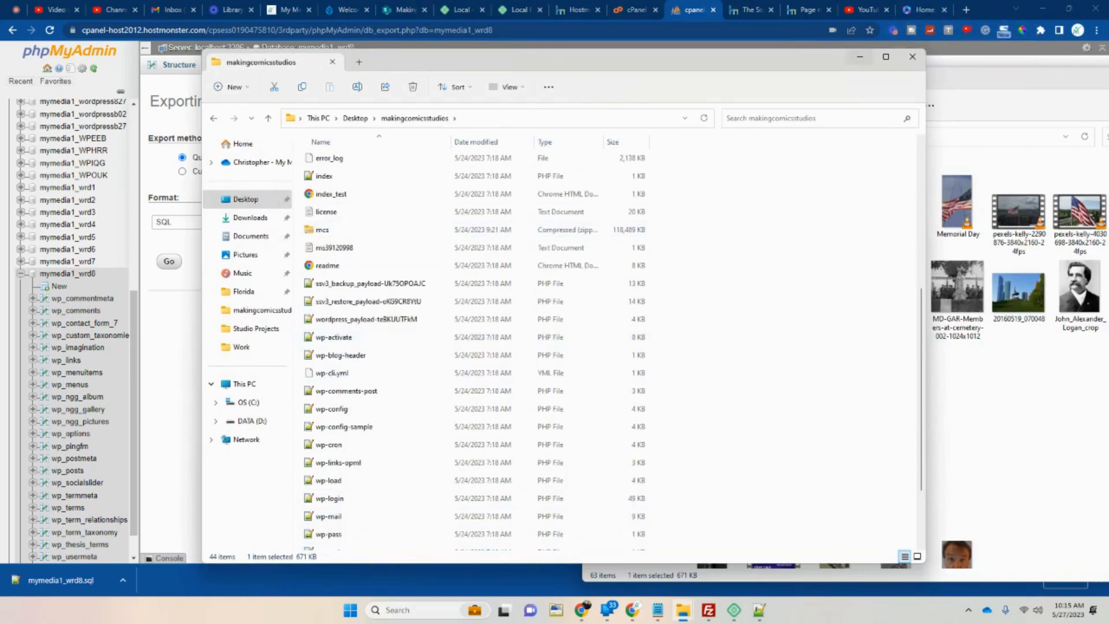
Start a Local site import from Desktop > makingcomicsstudios > mcs.zip.
click(734, 612)
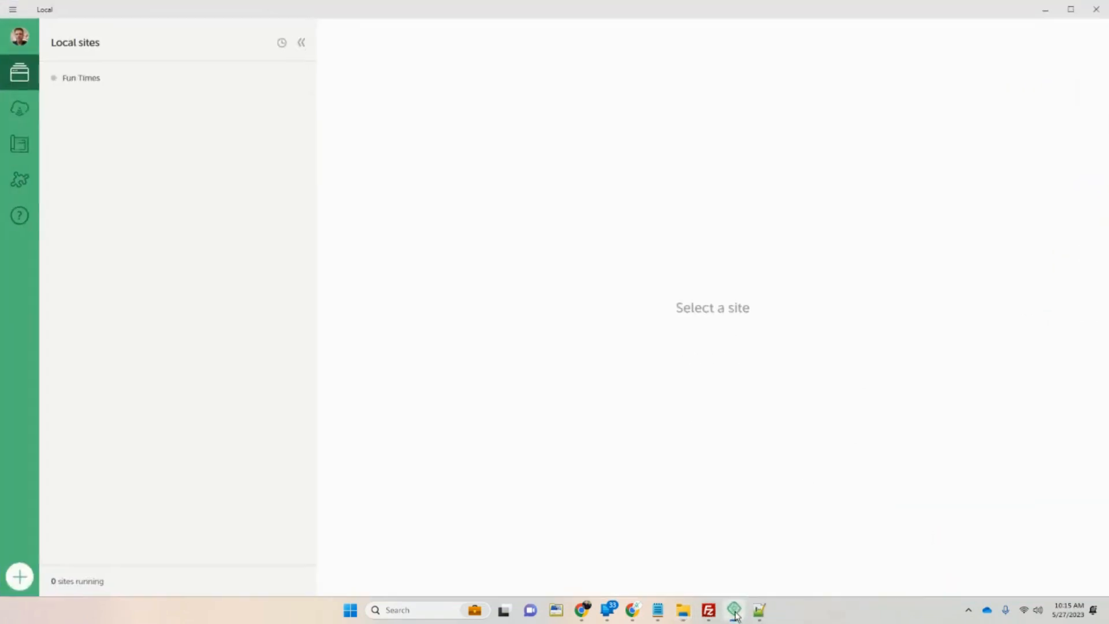
click(12, 10)
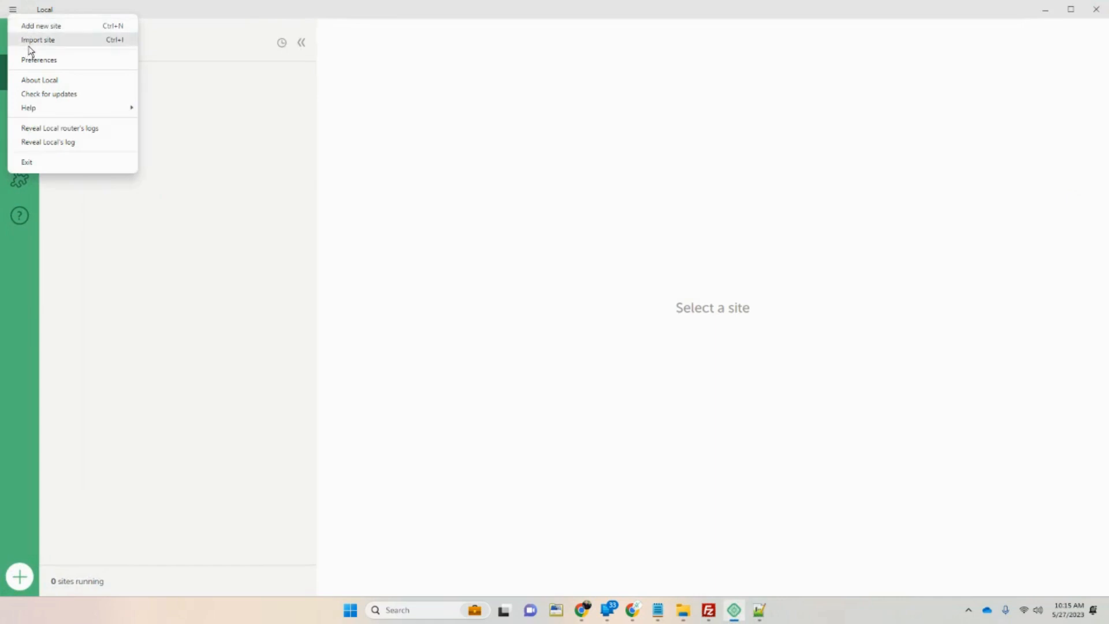
click(29, 46)
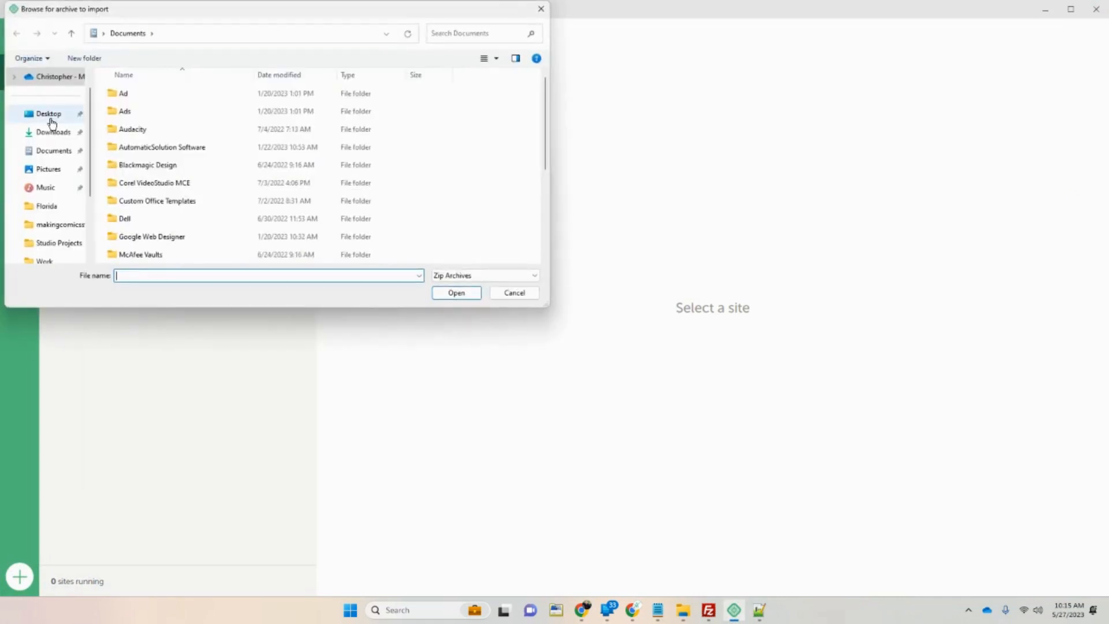
click(53, 115)
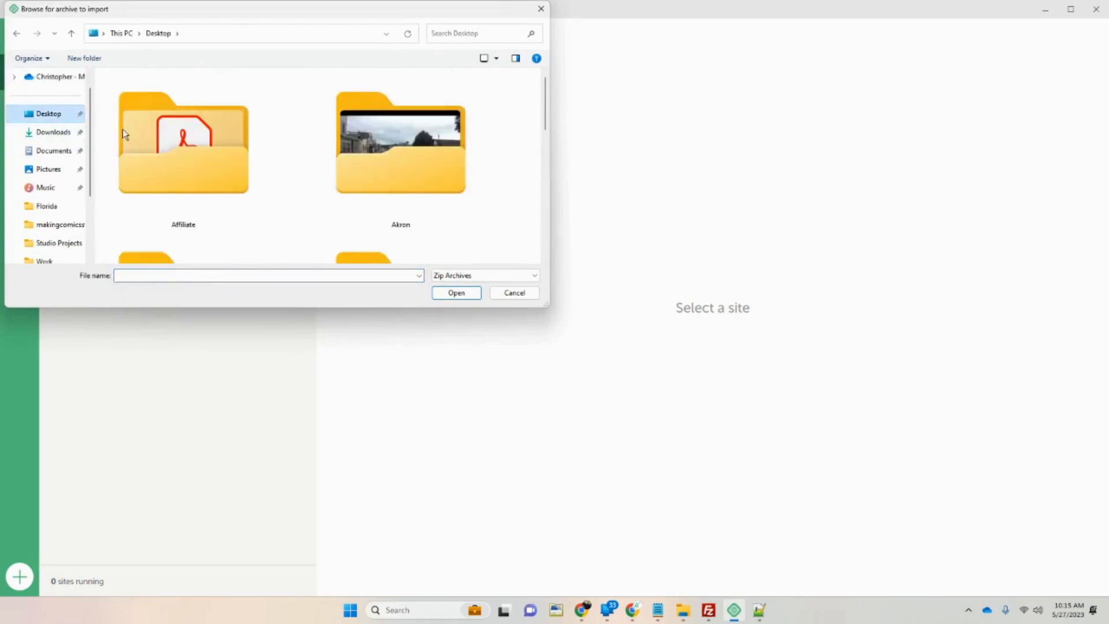
scroll(324, 165, down, 3)
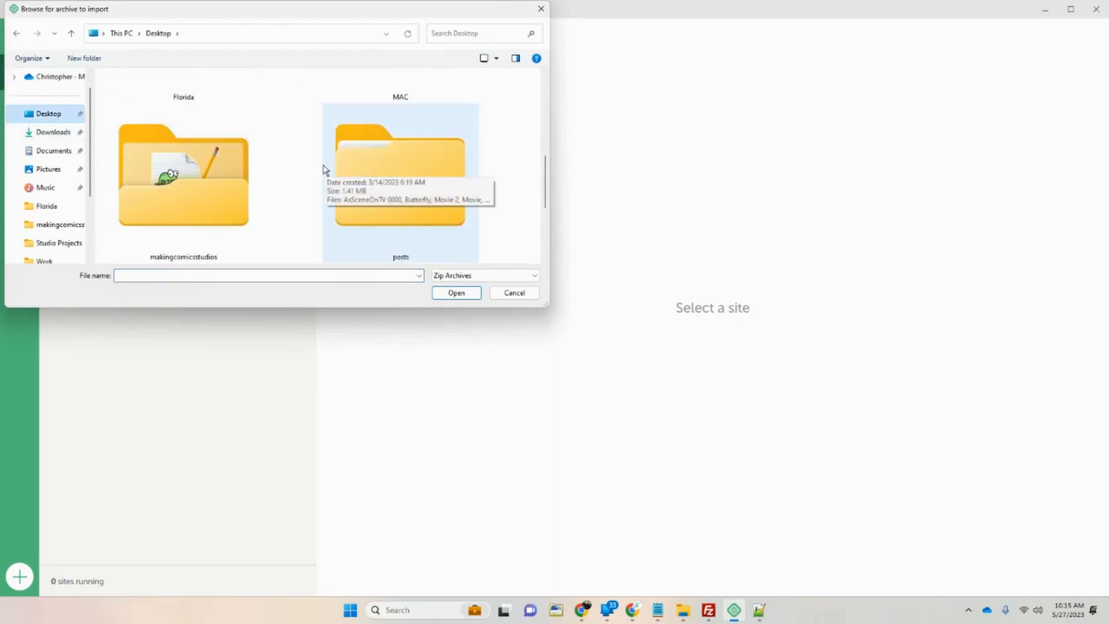
double_click(197, 188)
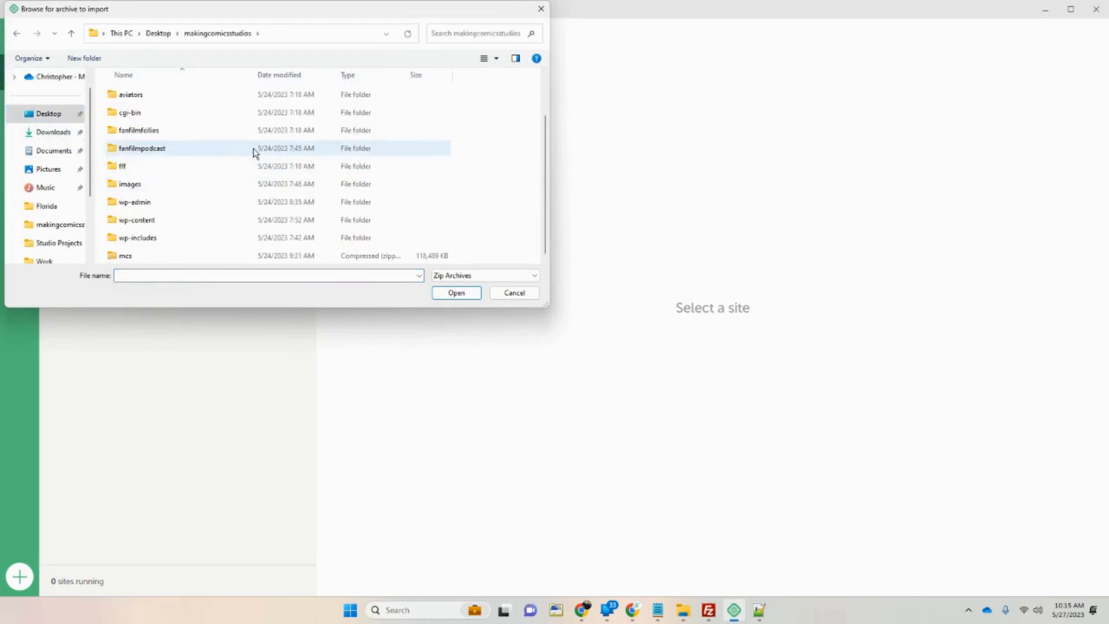
scroll(254, 151, up, 1)
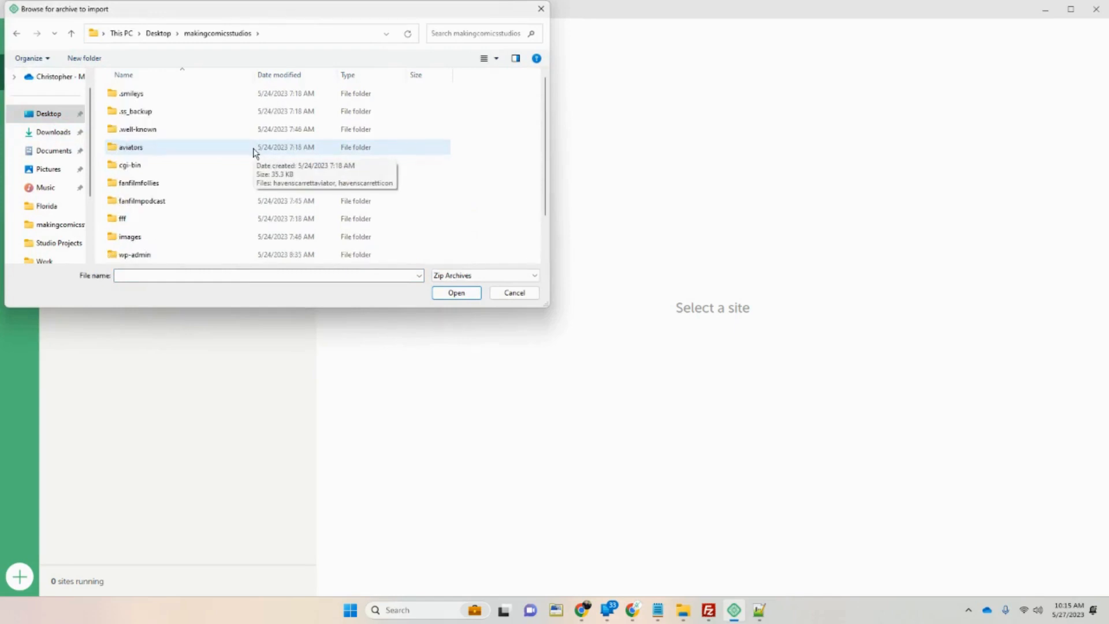
scroll(255, 151, down, 1)
double_click(127, 255)
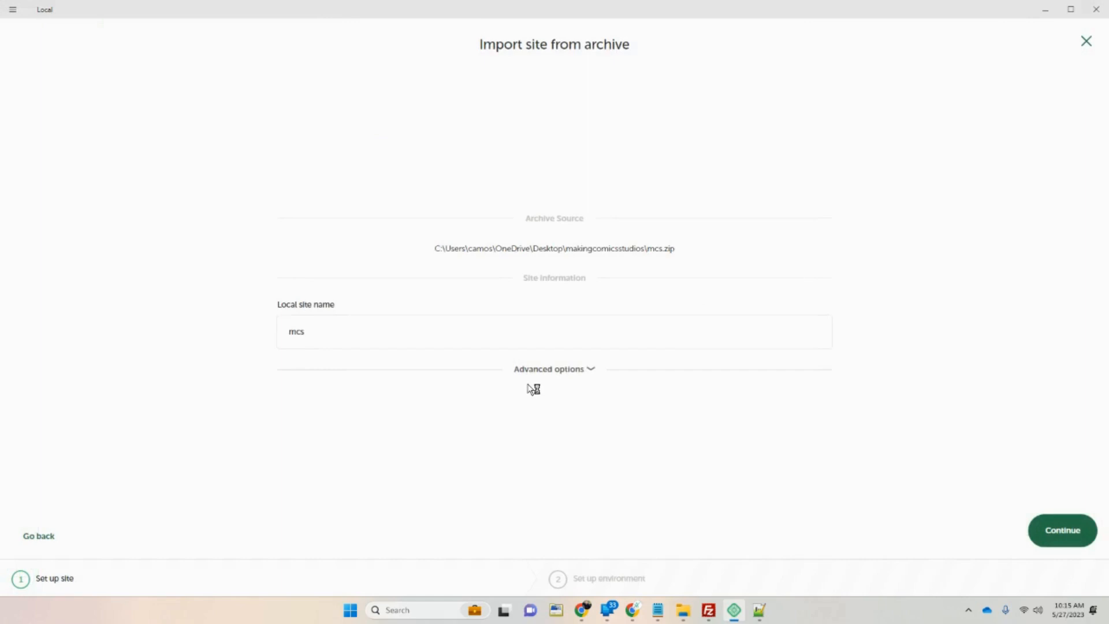
Reset the domain field to mcs and enter 'Making Comics Studios' as the site name.
click(557, 373)
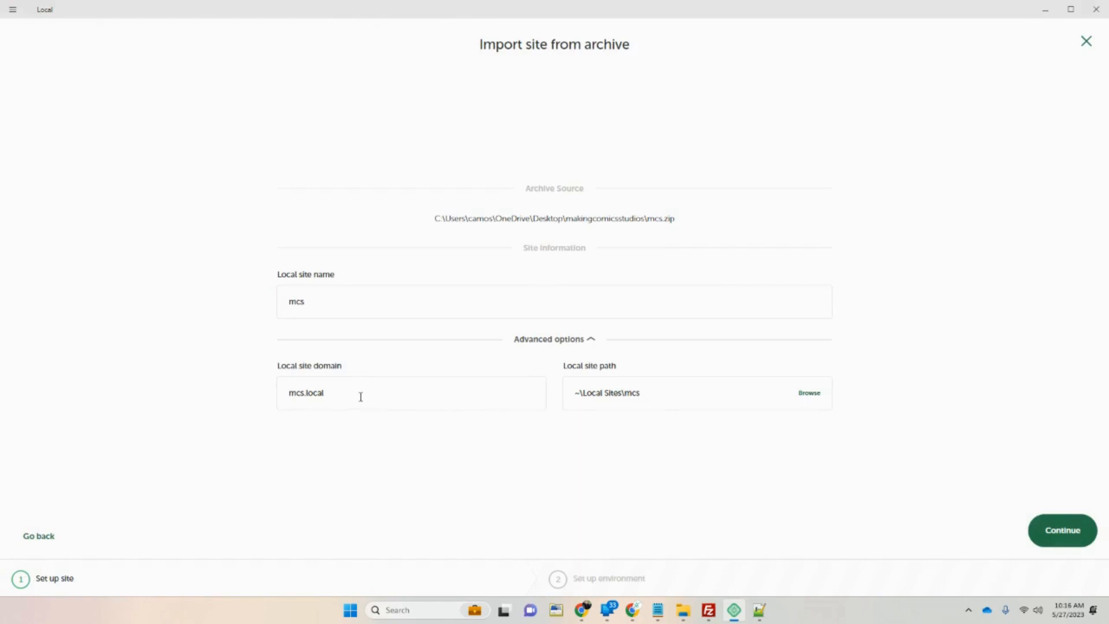
drag(360, 397, 264, 391)
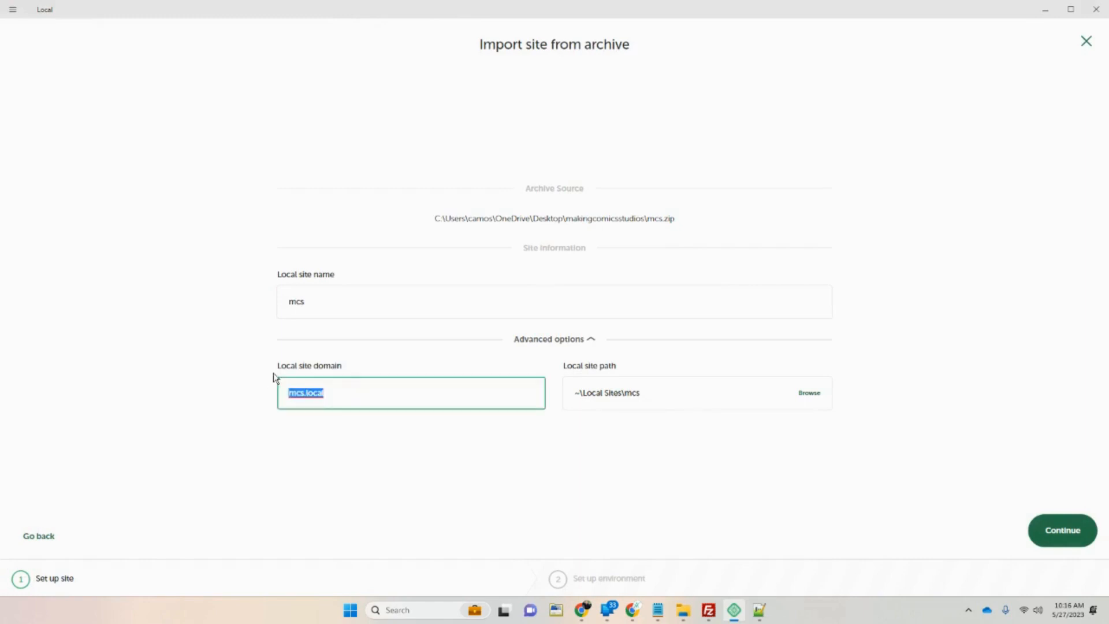
text(mAk)
key(BackSpace)
key(BackSpace)
key(BackSpace)
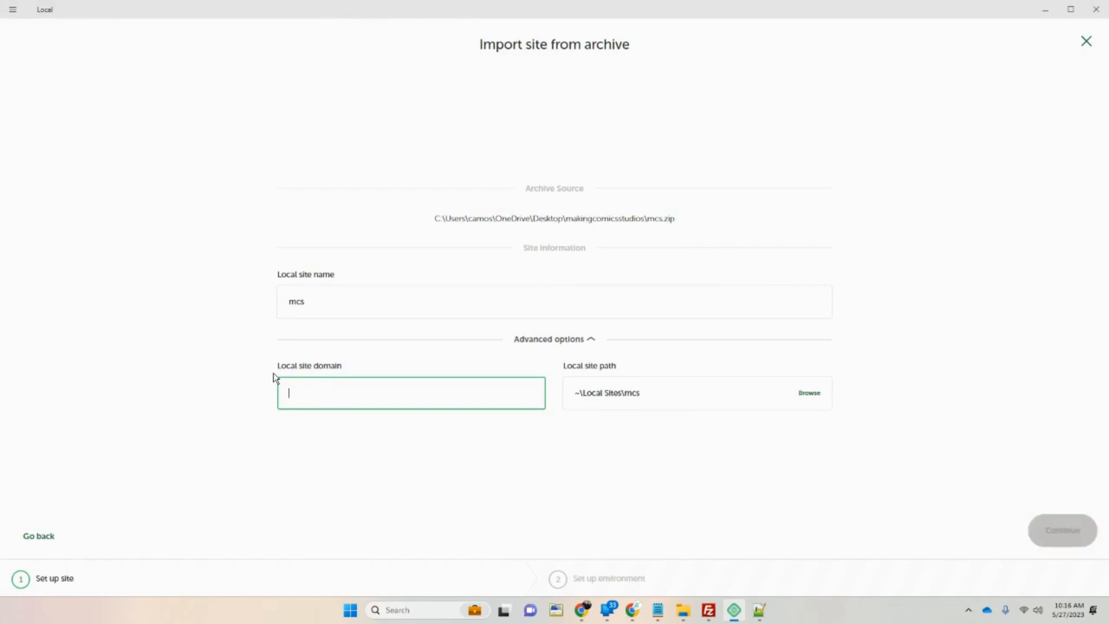
text(Making Comic Studios)
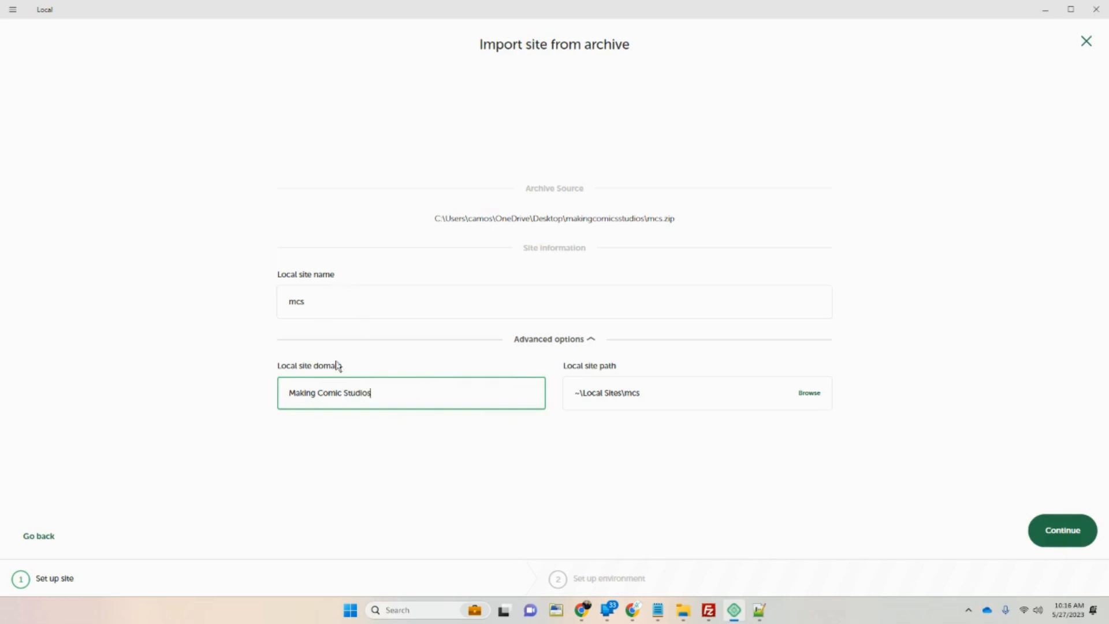
click(368, 441)
drag(389, 396, 277, 403)
text(mcs)
drag(352, 306, 237, 305)
text(Maki)
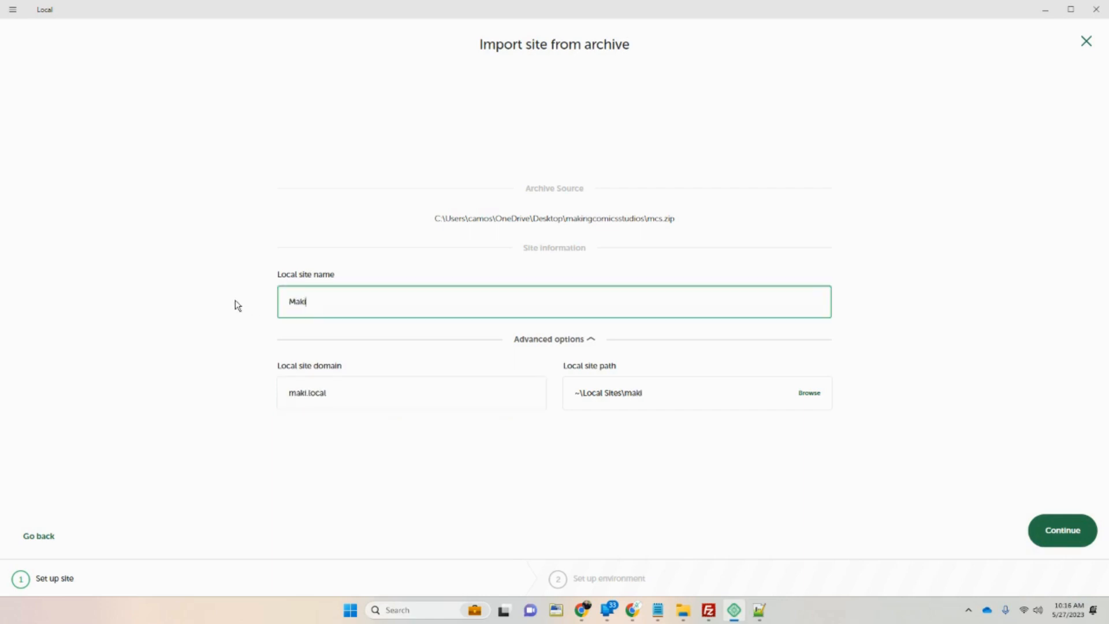
text(ng Comics)
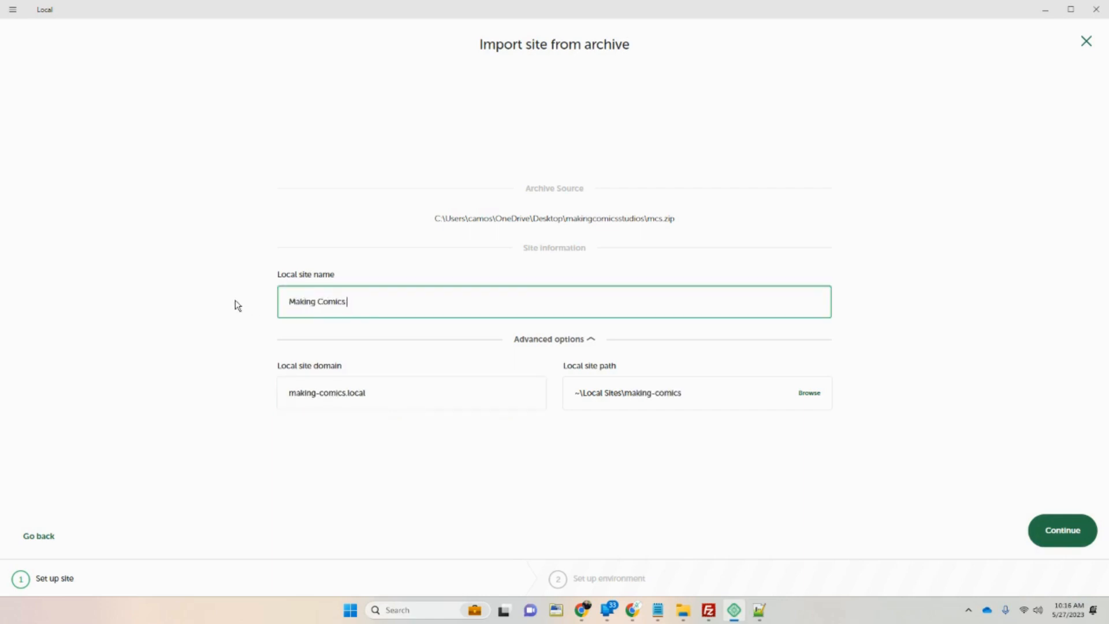
text( Studios)
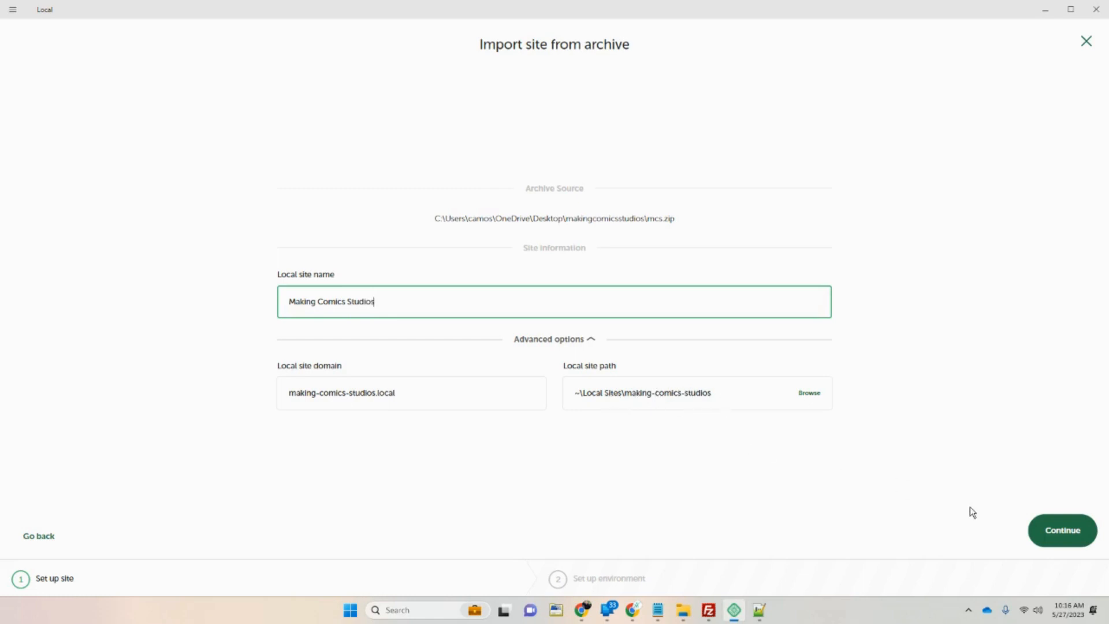
Import the site with the Preferred environment: PHP 8.1.9, nginx and MySQL 8.0.16.
click(1070, 531)
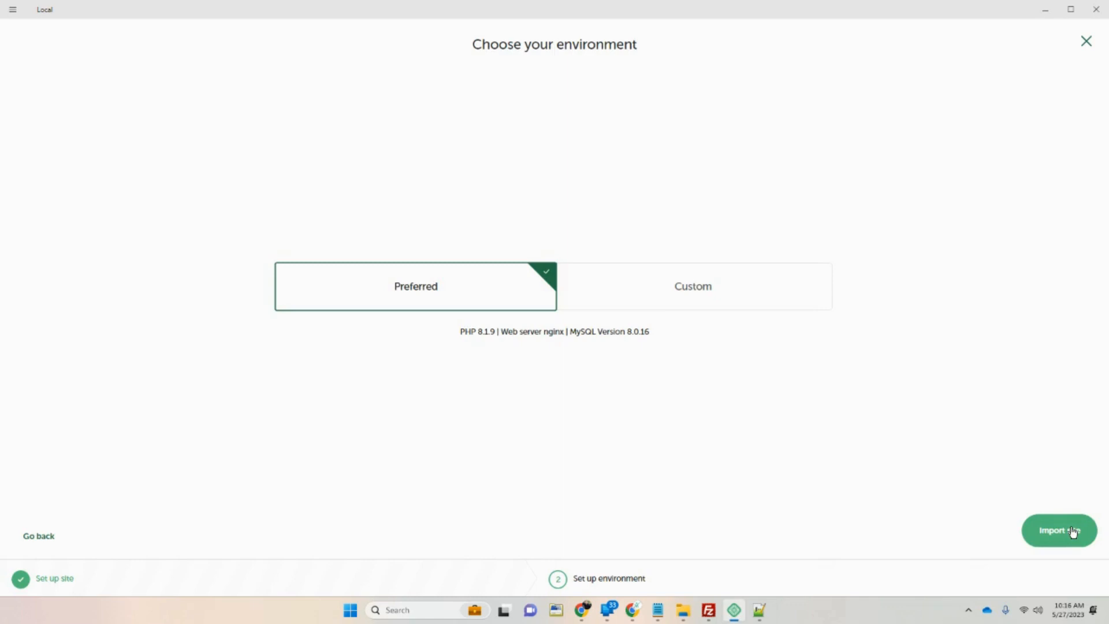
click(742, 280)
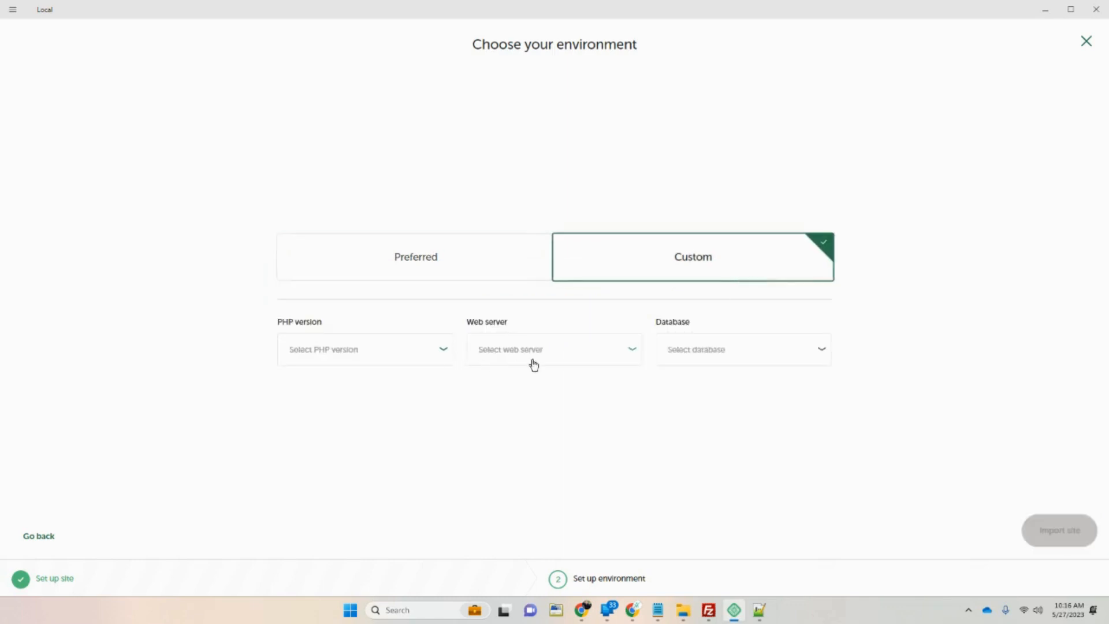
click(423, 356)
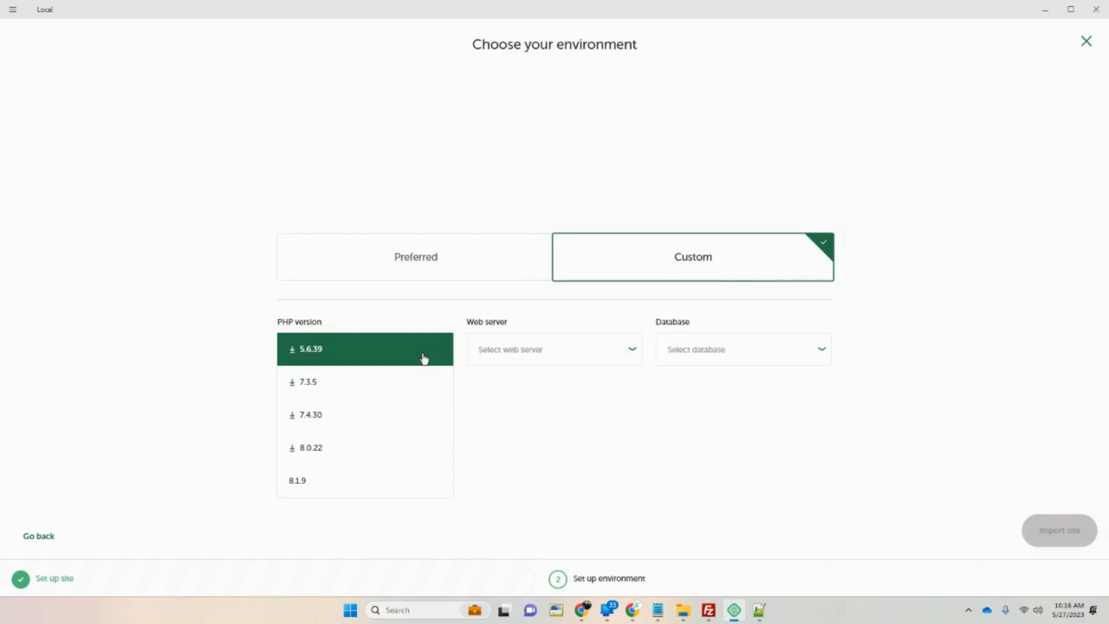
click(443, 324)
click(716, 355)
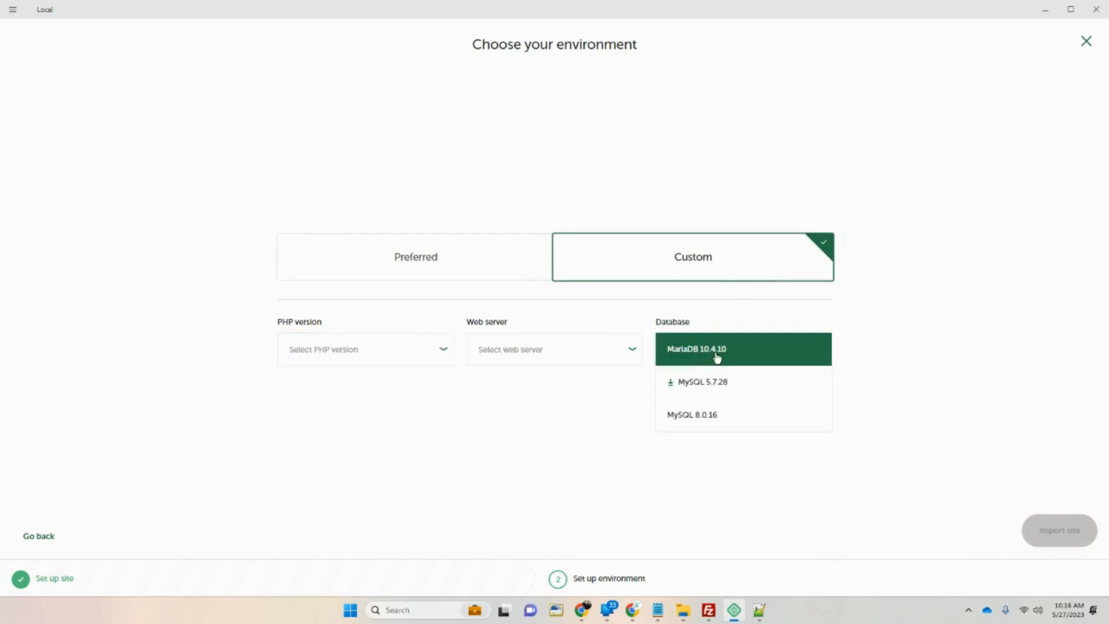
click(722, 315)
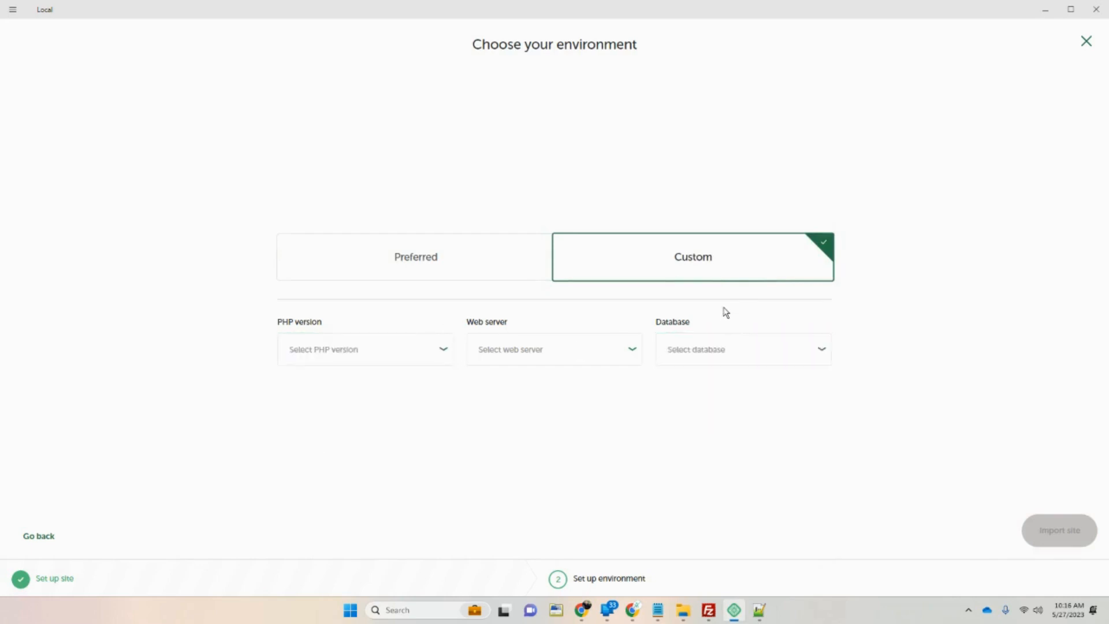
click(437, 276)
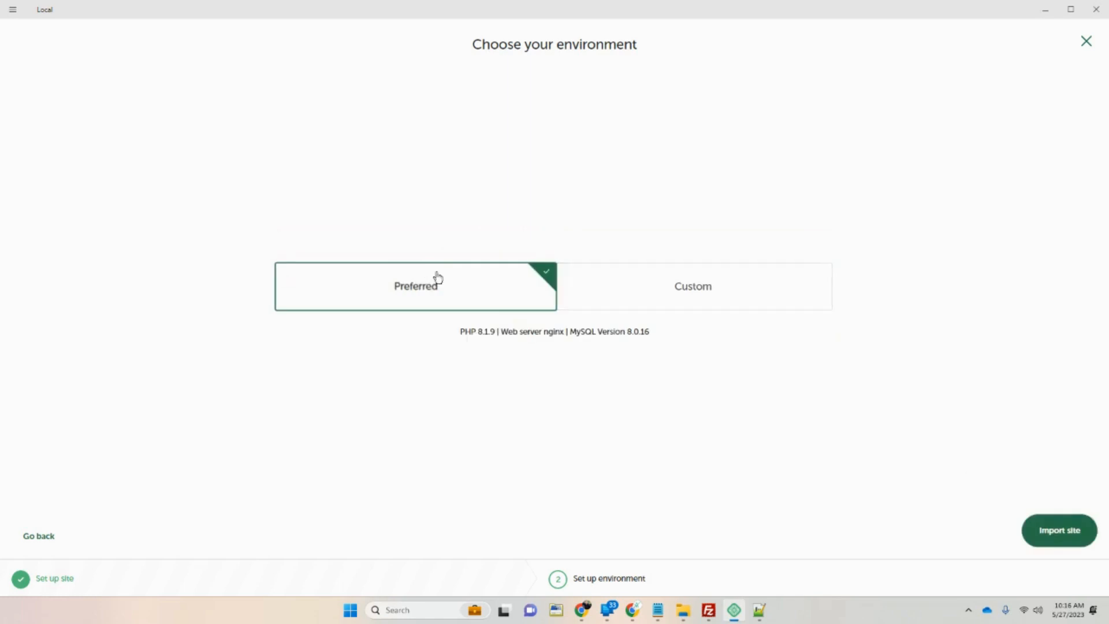
click(1069, 536)
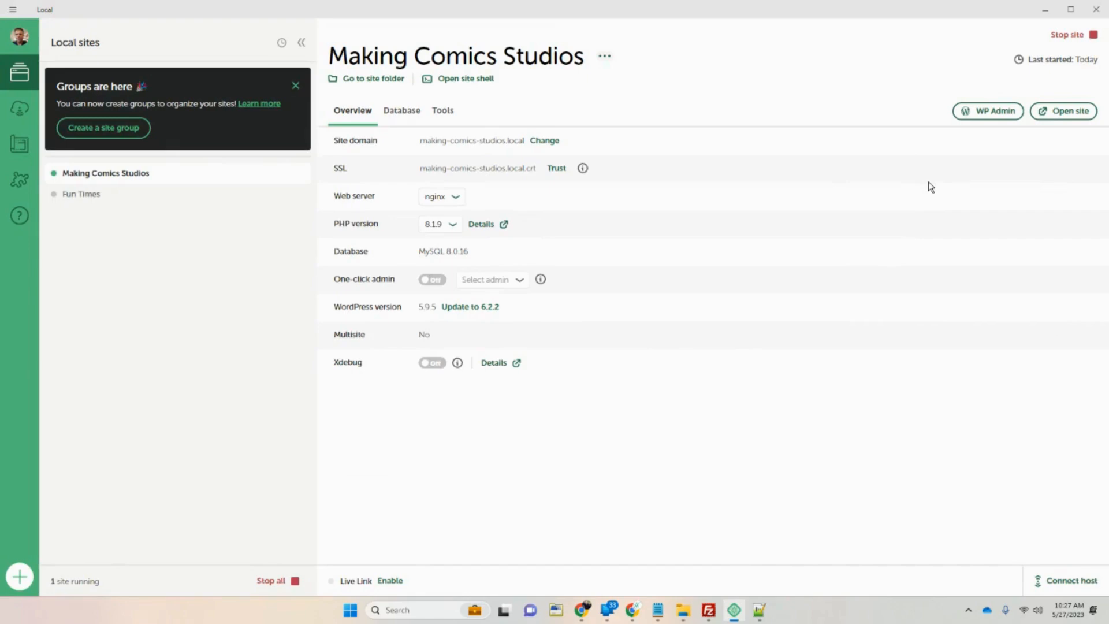
click(1045, 9)
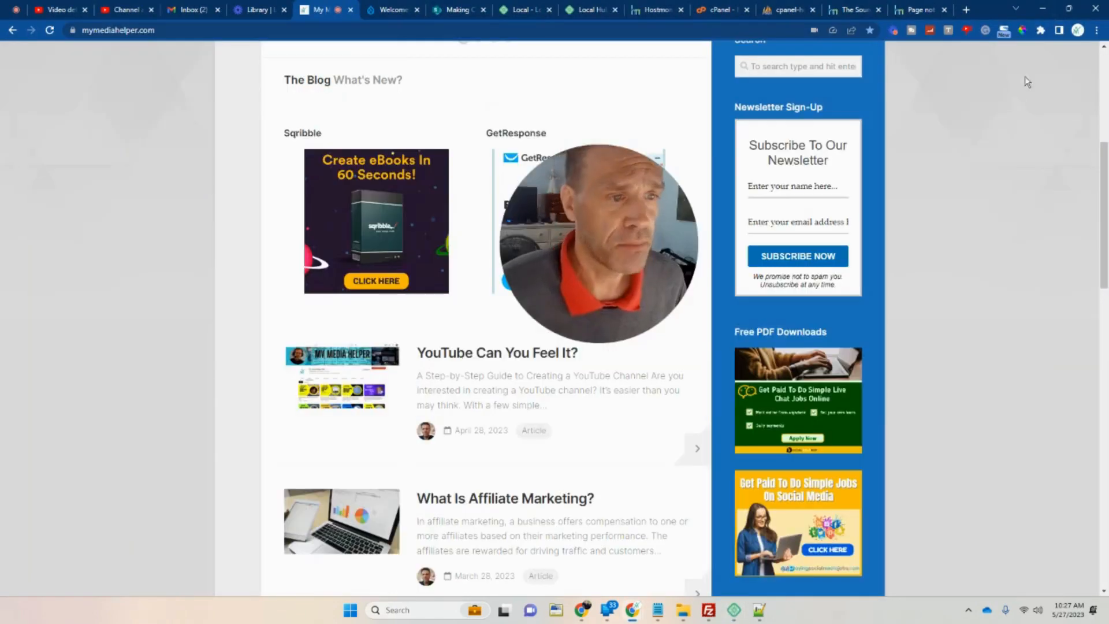
mouse_move(683, 610)
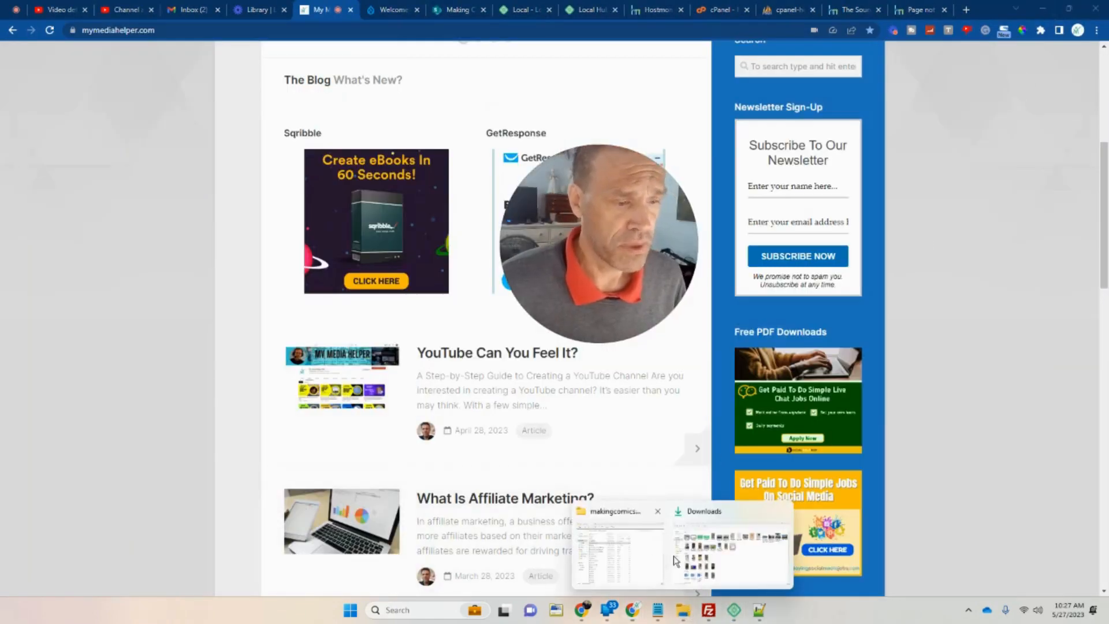
click(633, 556)
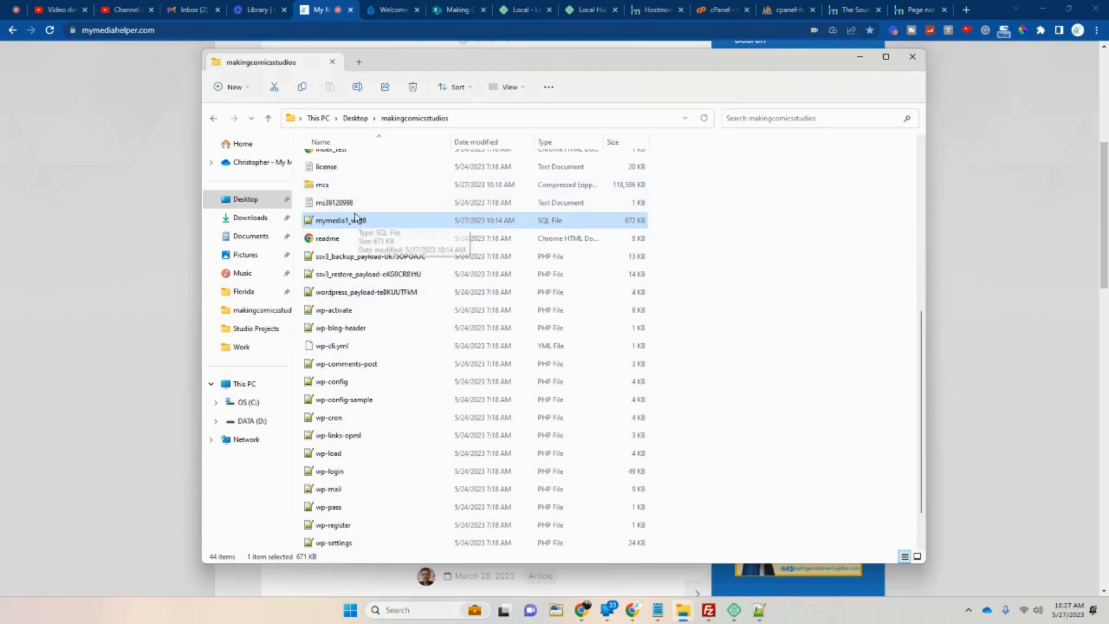
mouse_move(364, 229)
mouse_down()
mouse_move(356, 186)
mouse_move(355, 222)
mouse_up()
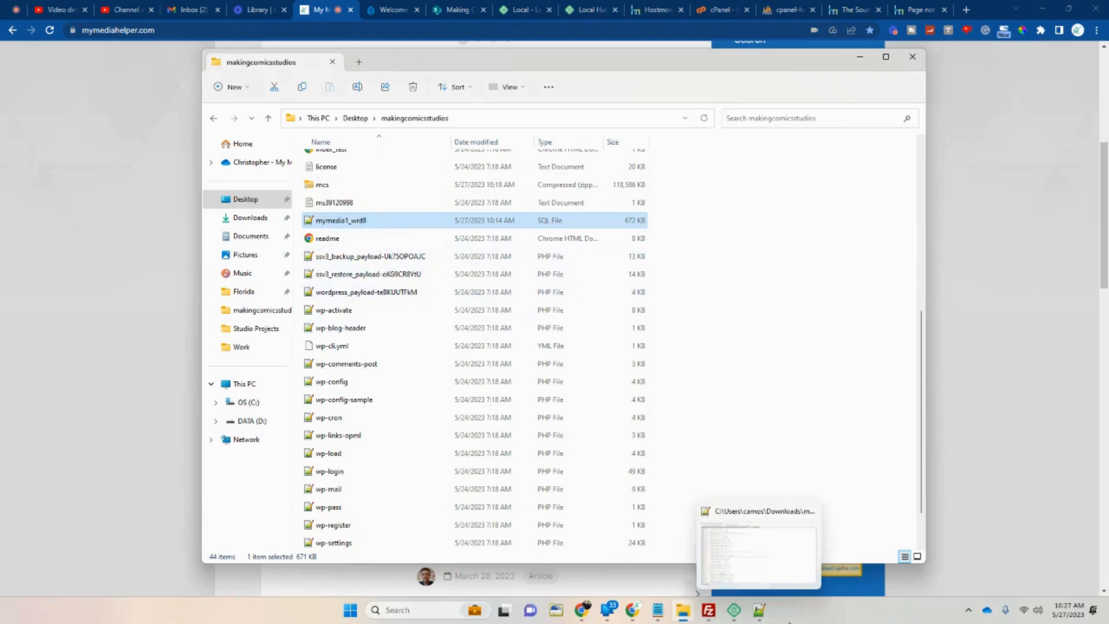
click(733, 611)
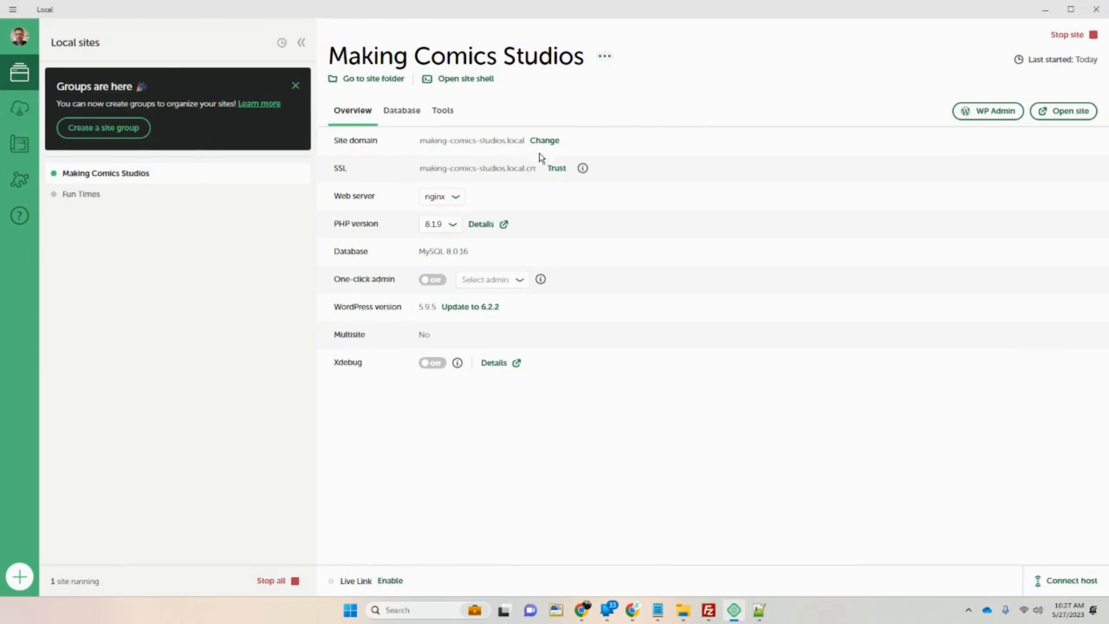
Update the site's WordPress from 5.9.5 to 6.2.2 and confirm.
click(484, 306)
click(546, 336)
Open WP Admin, see the ArgumentCountError, then open the making-comics-studios site folder.
click(973, 111)
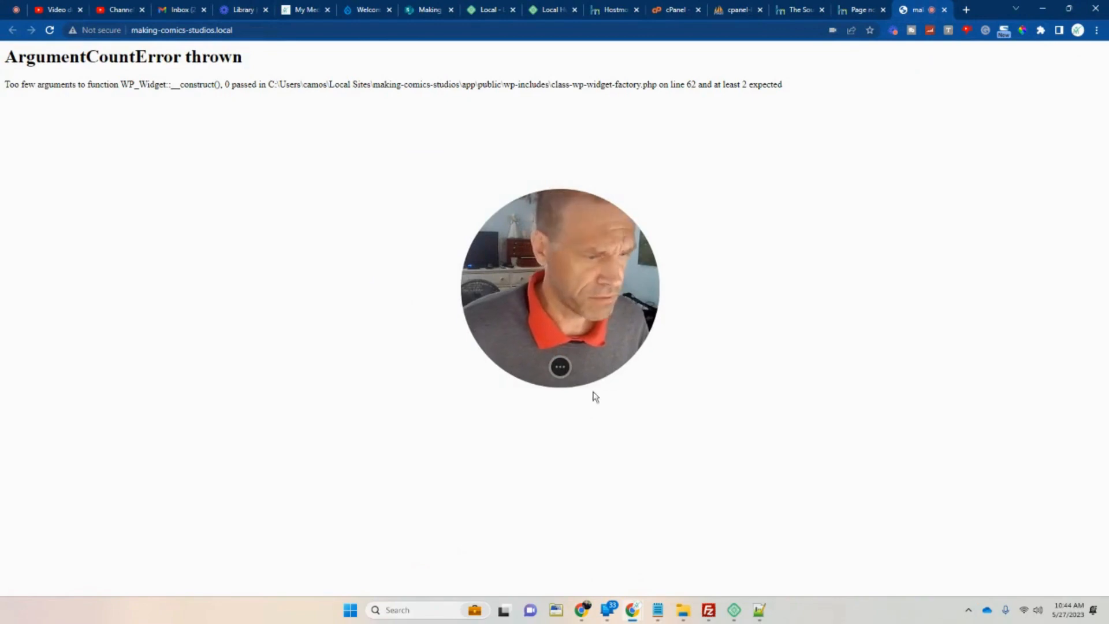
click(733, 613)
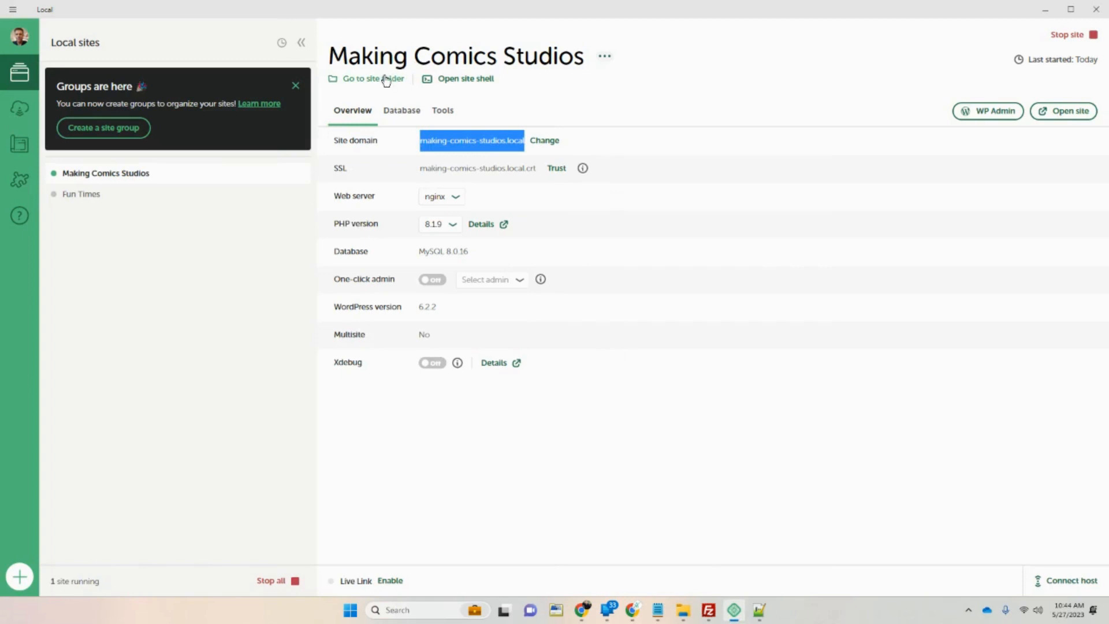
key(alt+Tab)
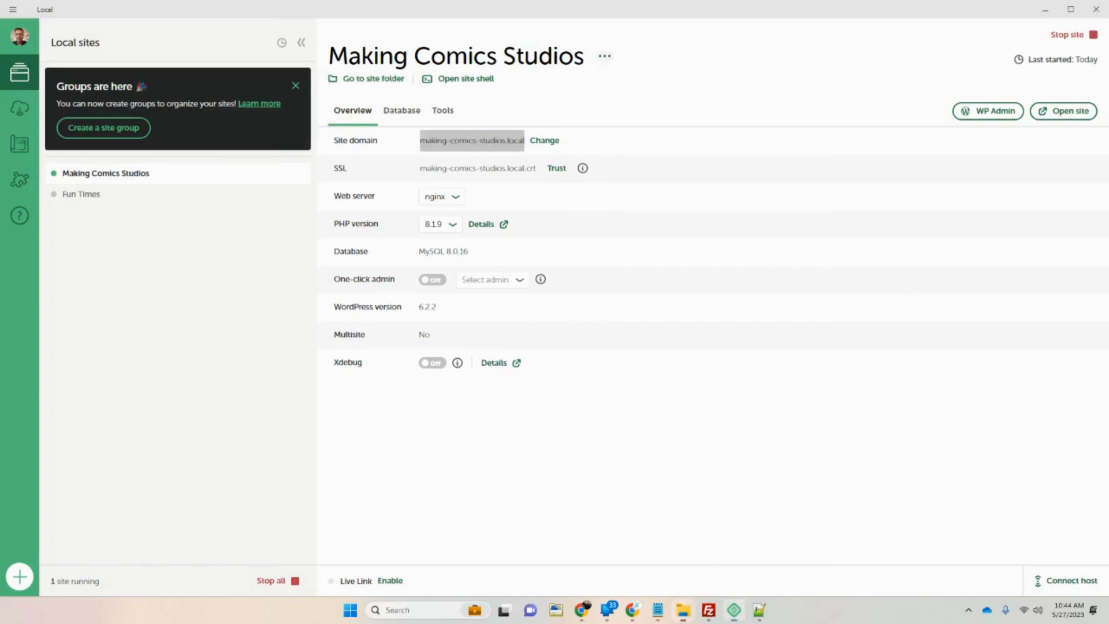
drag(837, 113, 733, 82)
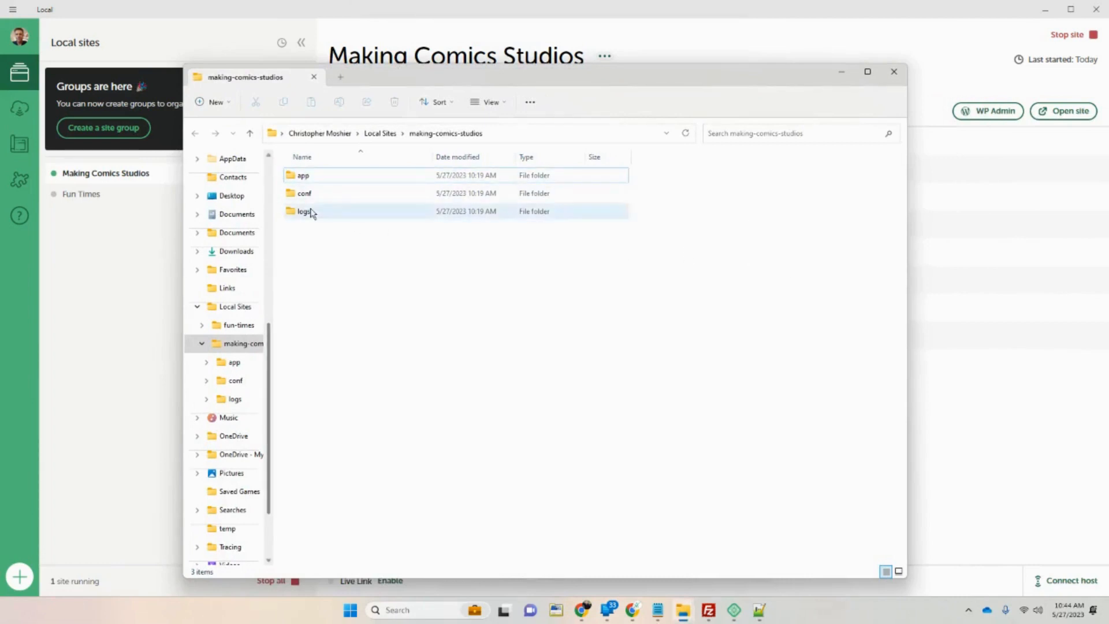
In app/public/wp-content, rename the plugins folder to _plugins.
double_click(312, 179)
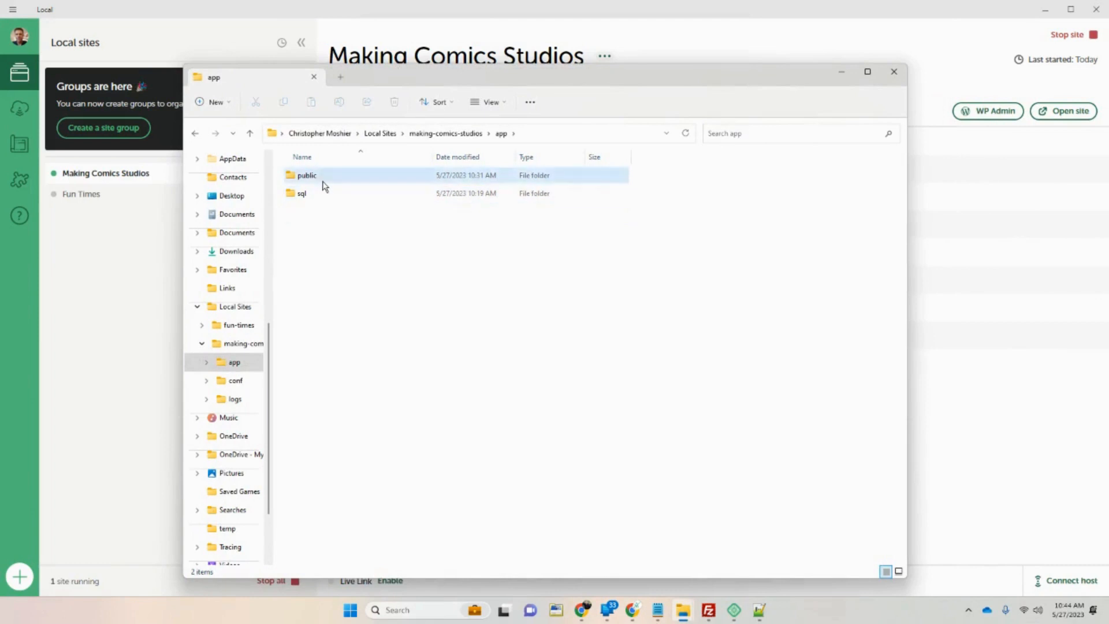
double_click(322, 181)
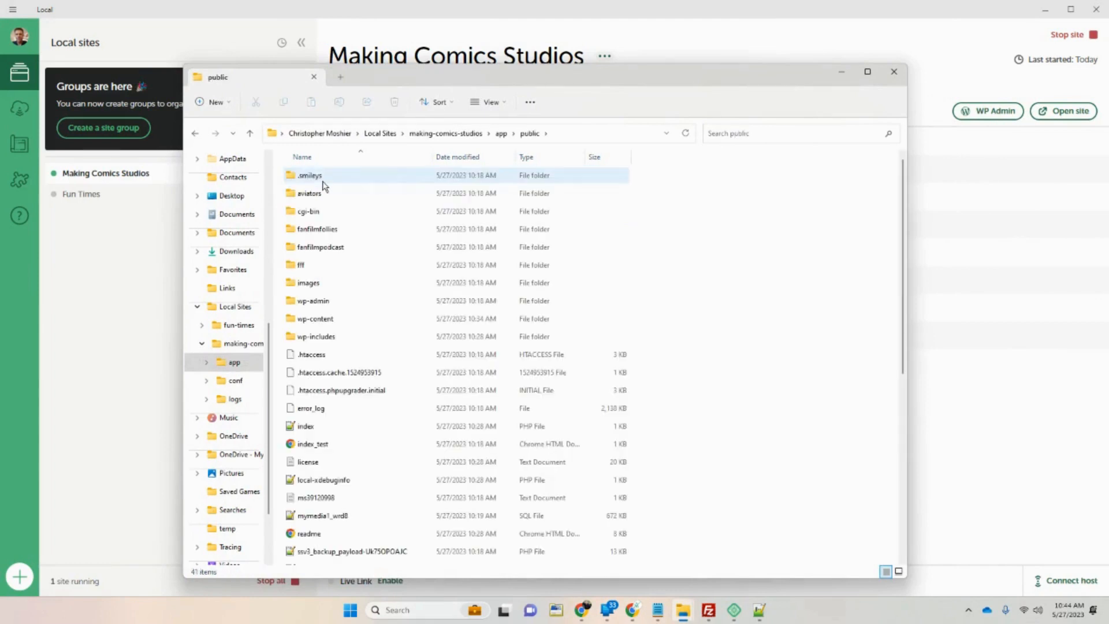
double_click(330, 319)
click(311, 254)
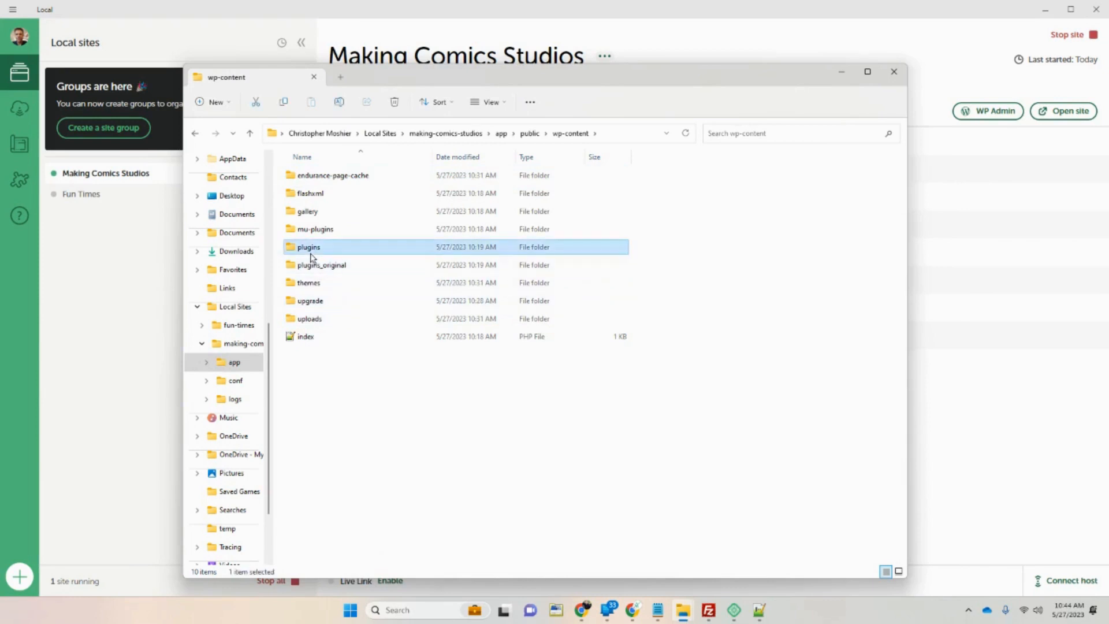
right_click(315, 252)
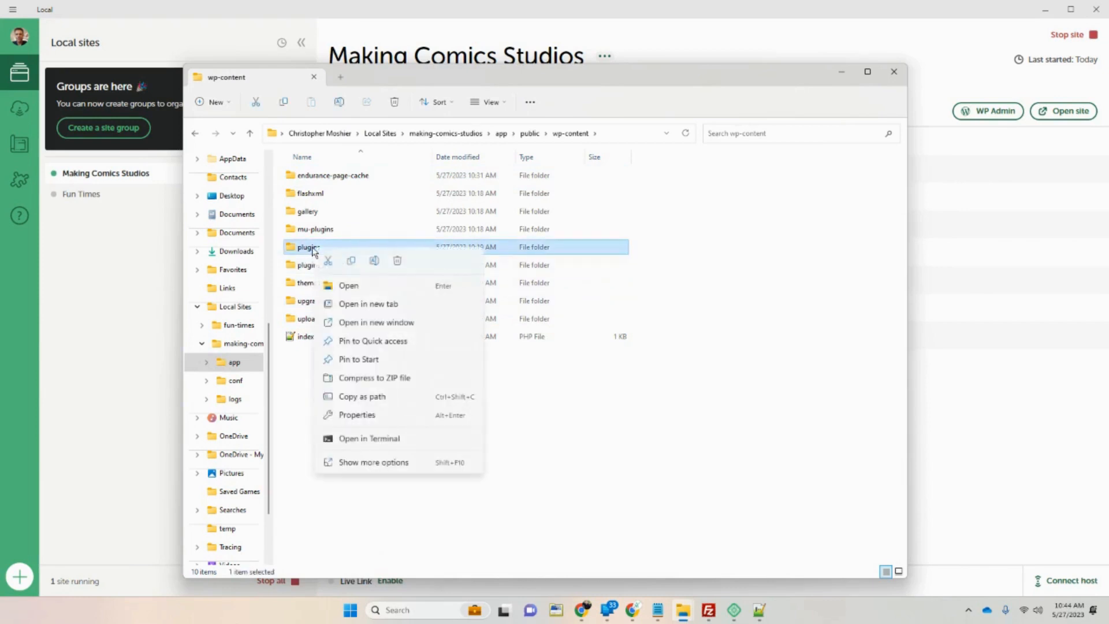
click(354, 474)
click(404, 446)
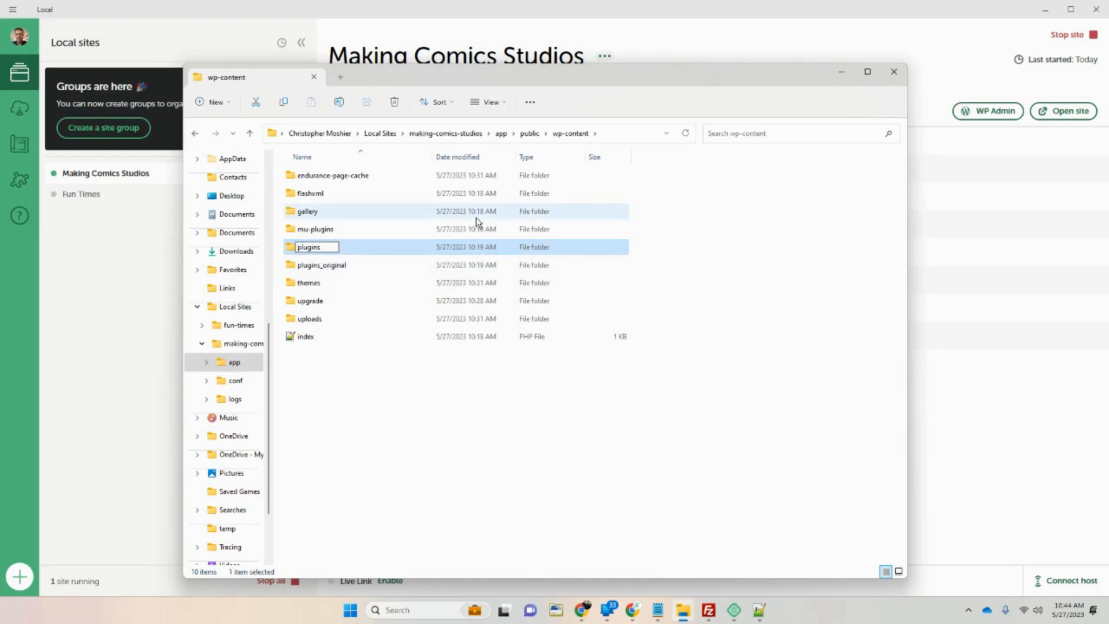
text(_)
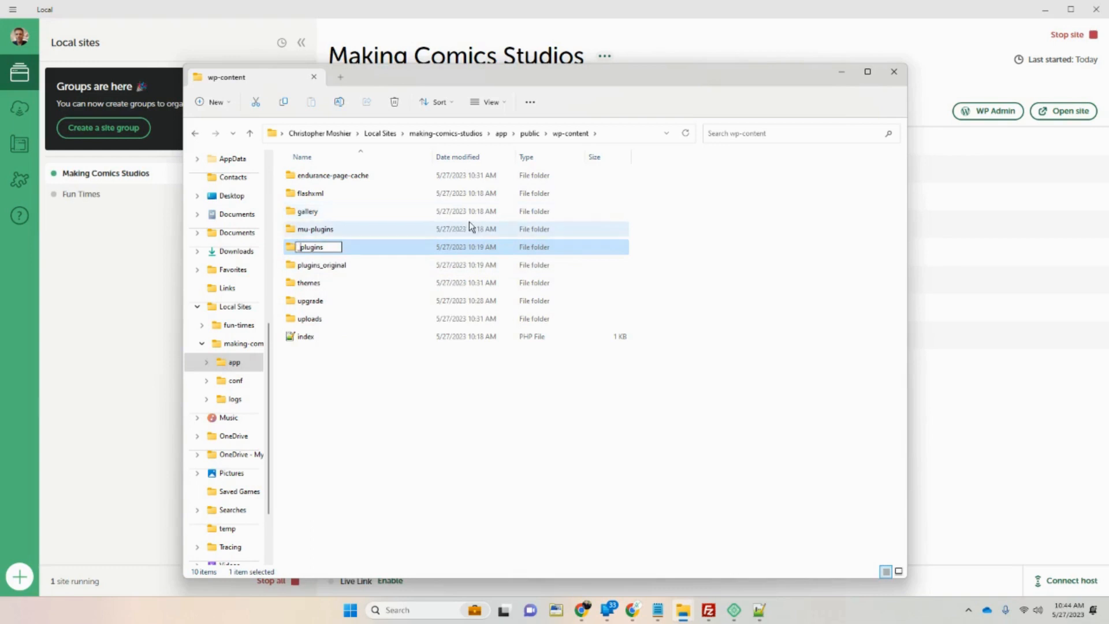
click(468, 433)
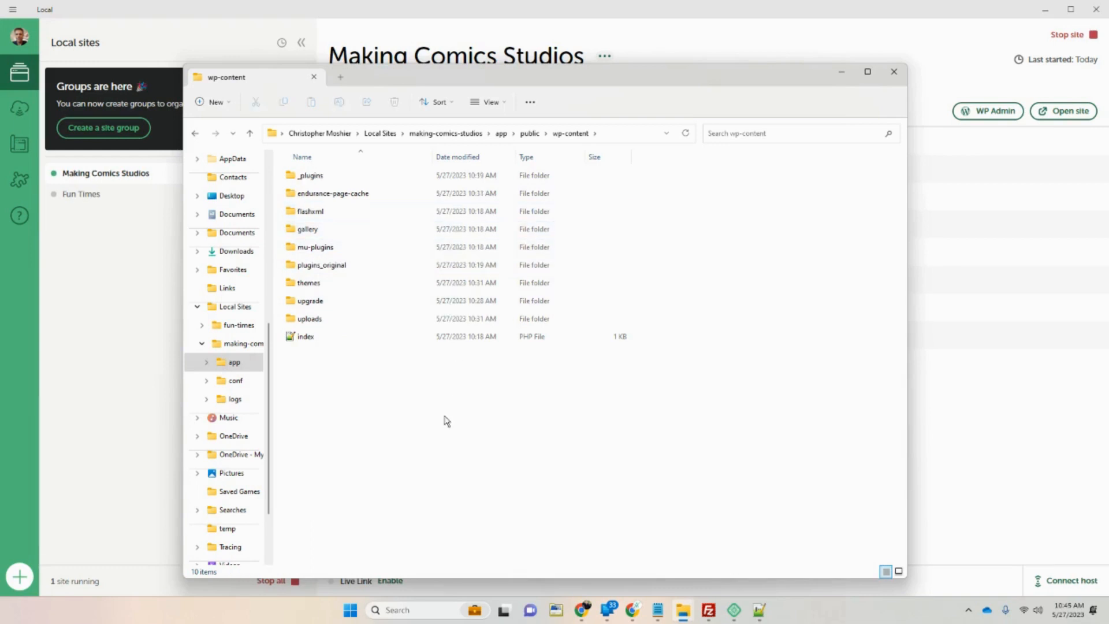
Rename plugins_original to _plugins_original and bring Local's site overview back to front.
click(328, 178)
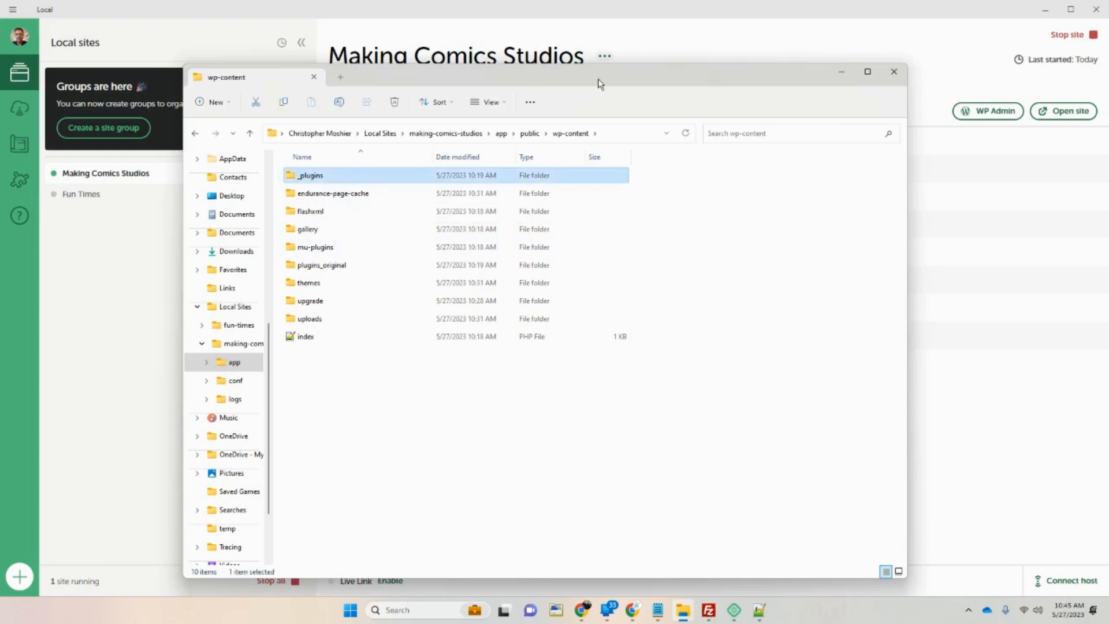
drag(598, 83, 692, 78)
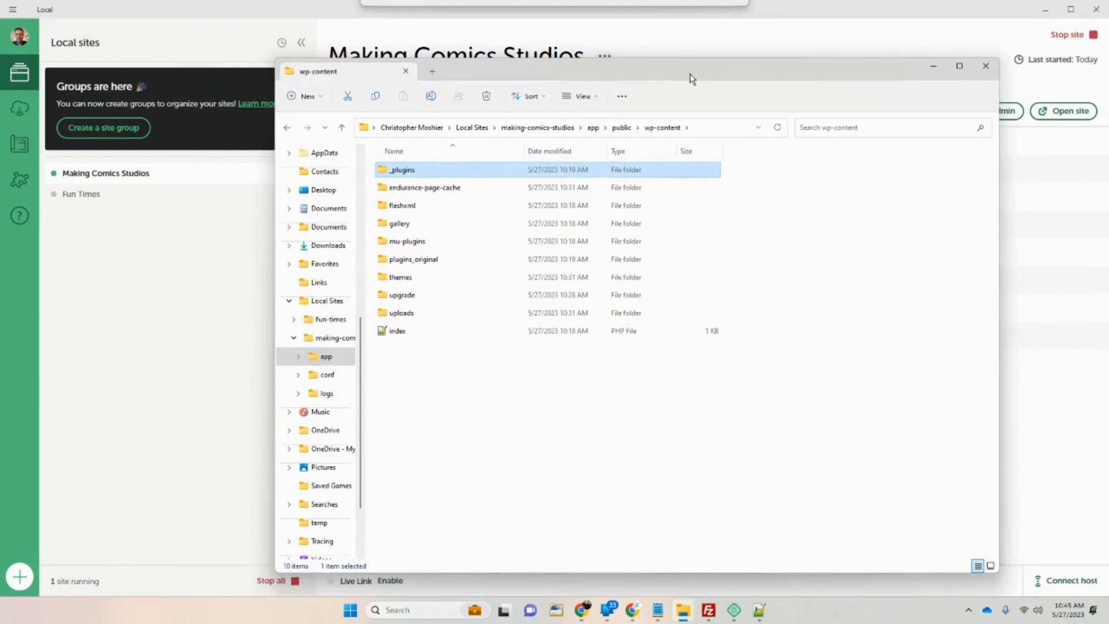
right_click(414, 259)
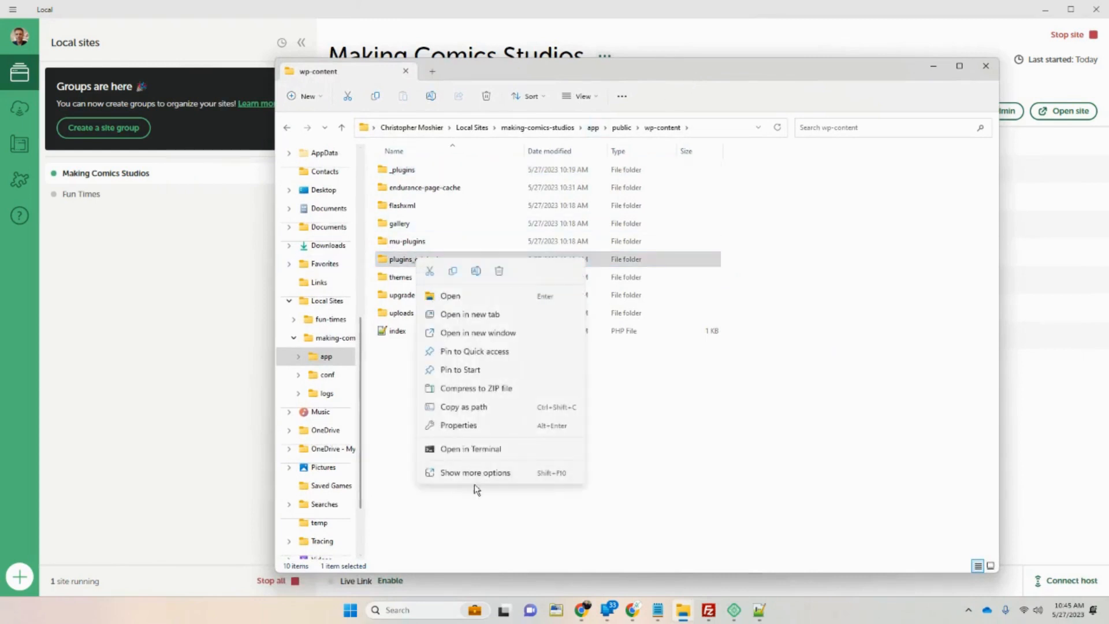
click(474, 475)
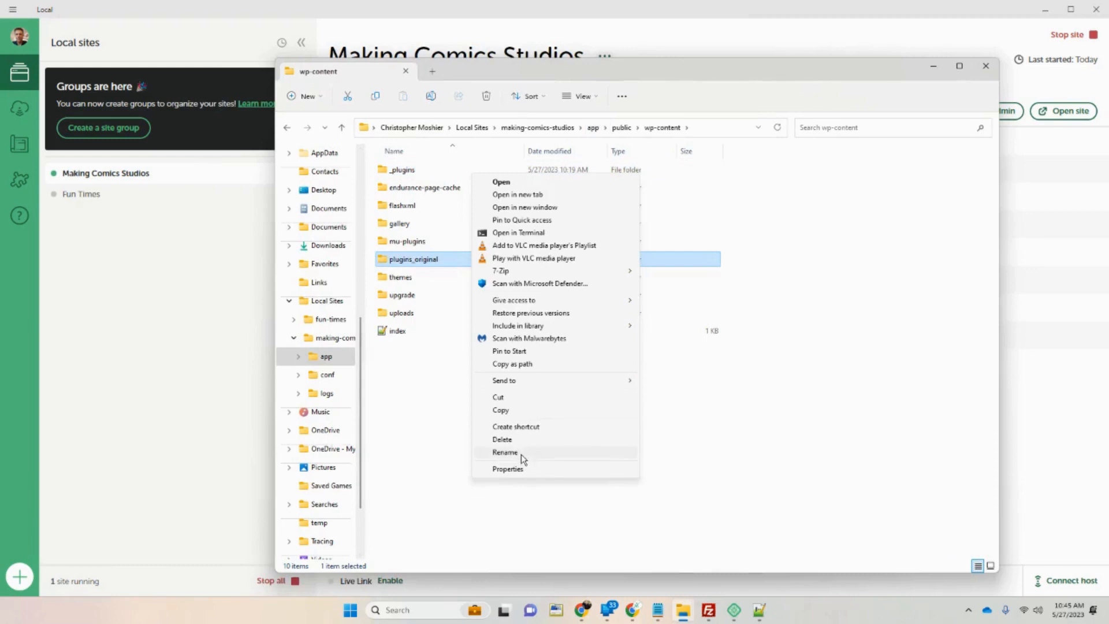
click(505, 453)
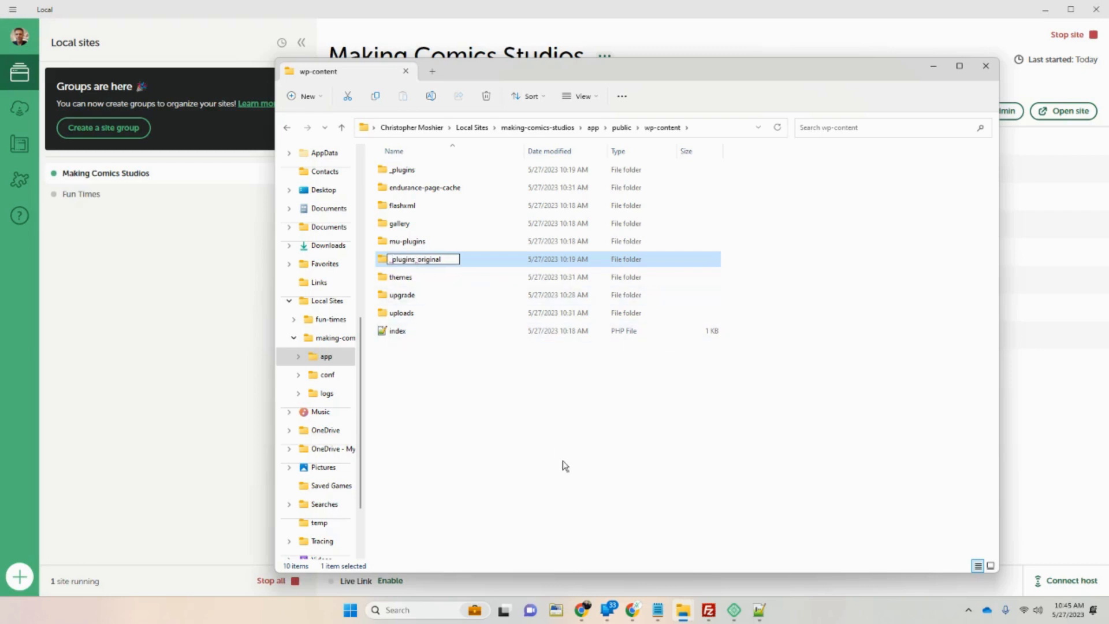
click(570, 492)
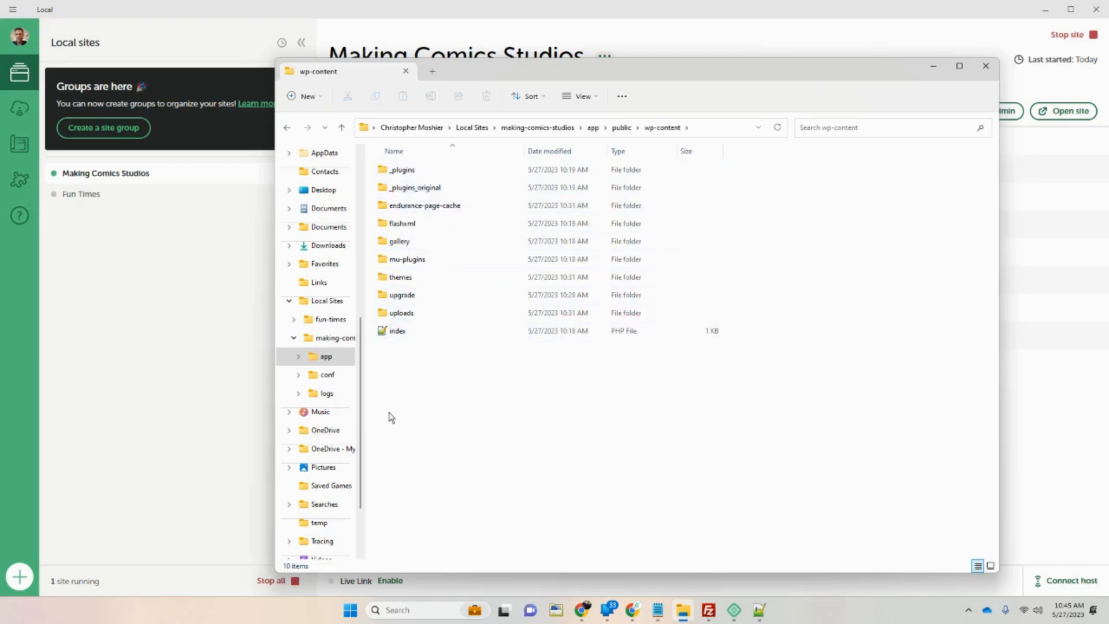
click(205, 400)
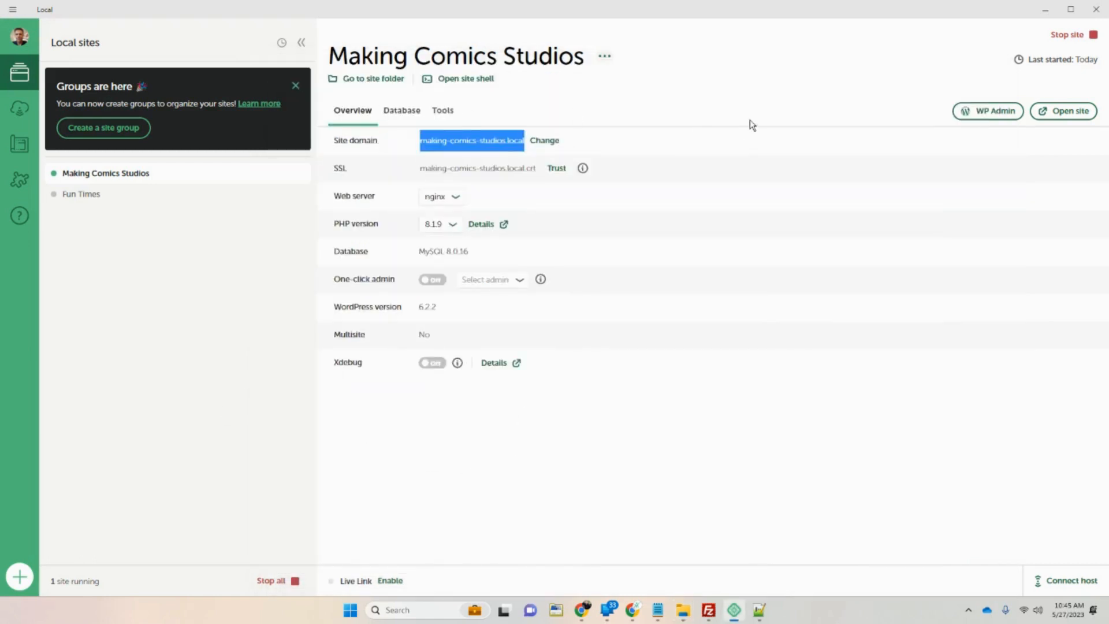
Open WP Admin and run the required WordPress database update.
click(996, 113)
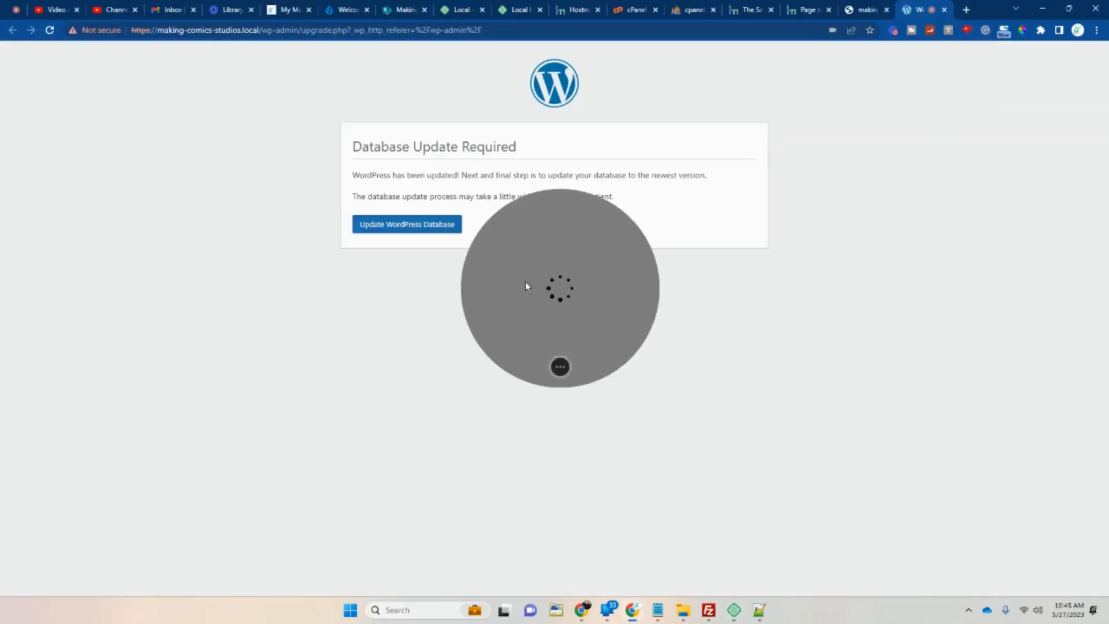
click(861, 10)
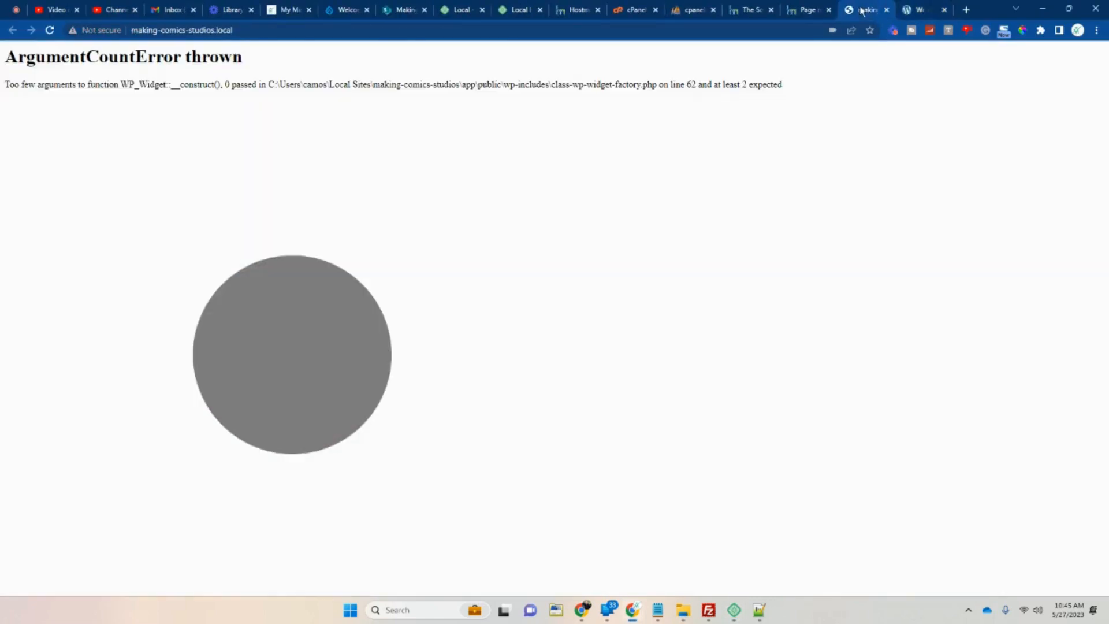
click(915, 10)
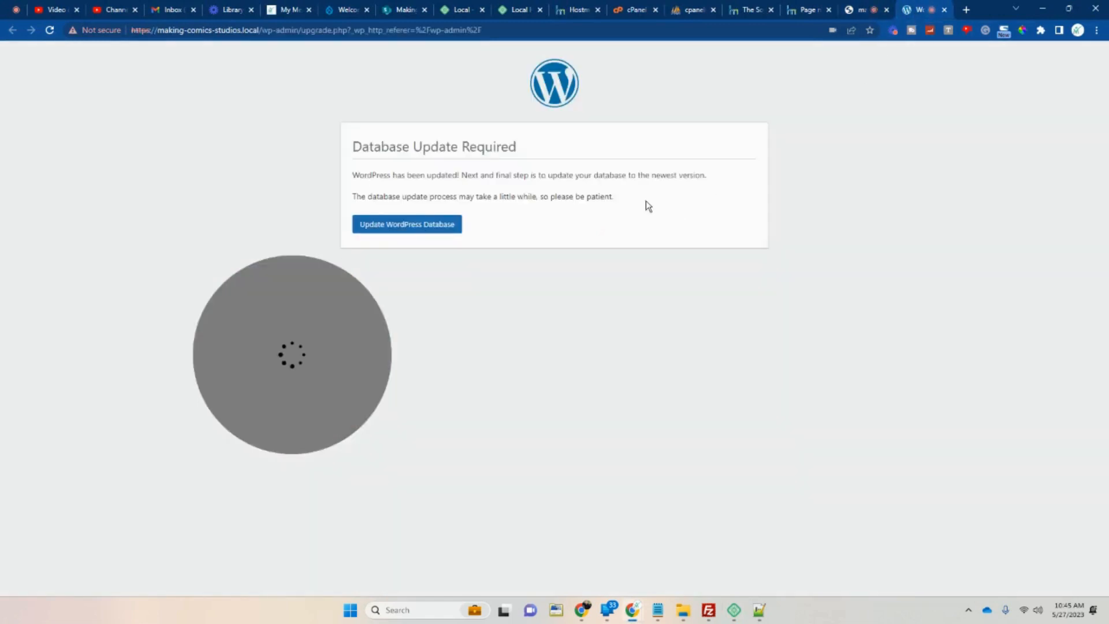
click(431, 229)
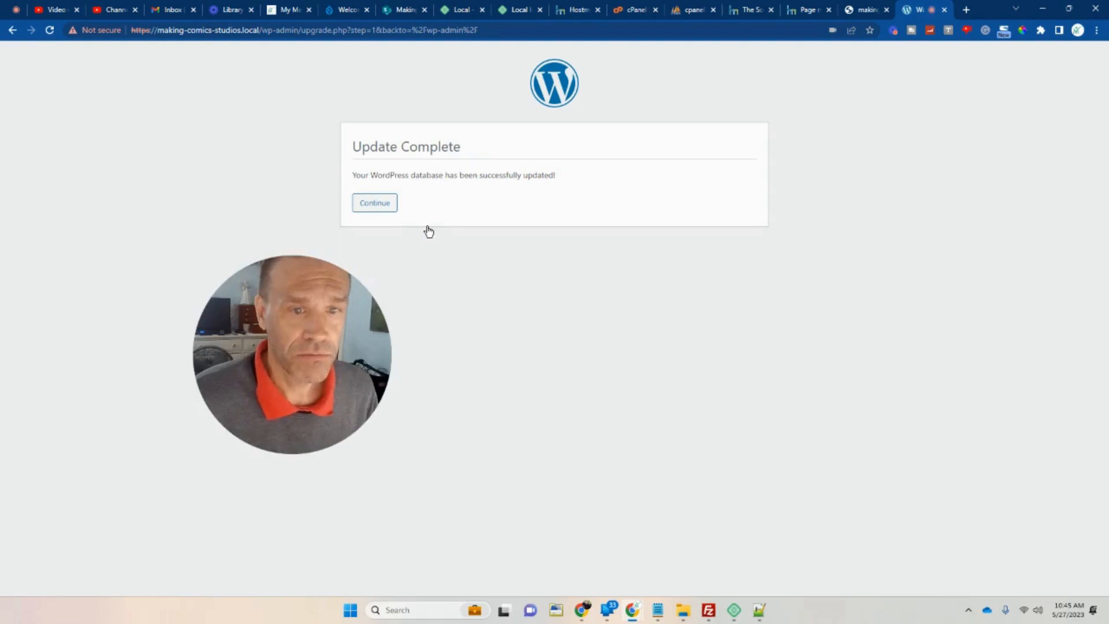
click(375, 203)
Log in with the saved username and the password; the login fails with an unknown email address error.
click(519, 199)
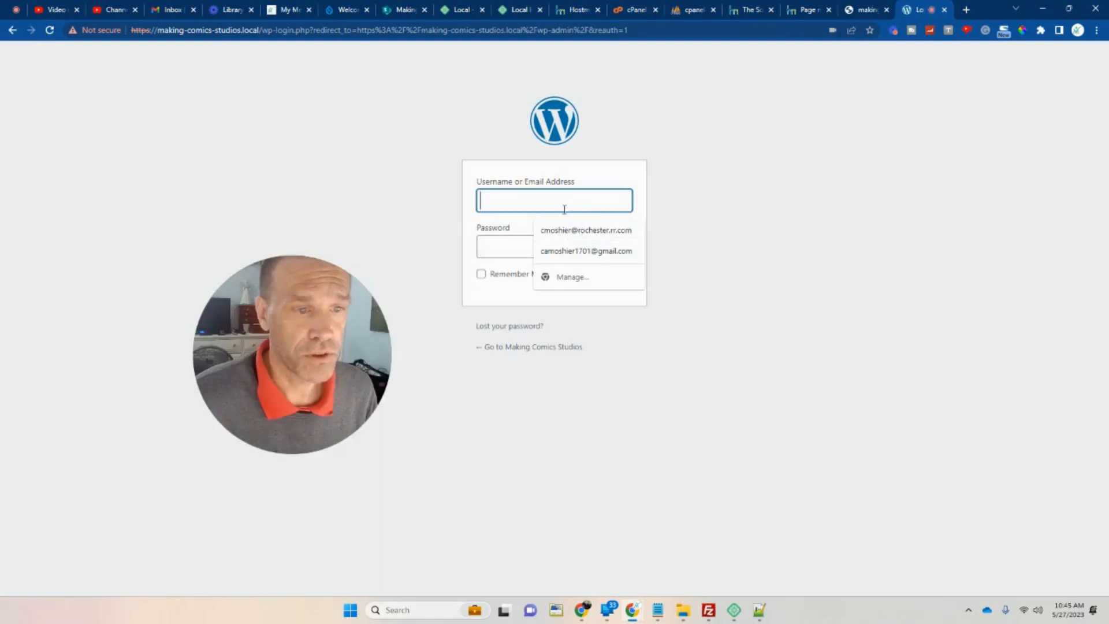
text(conta)
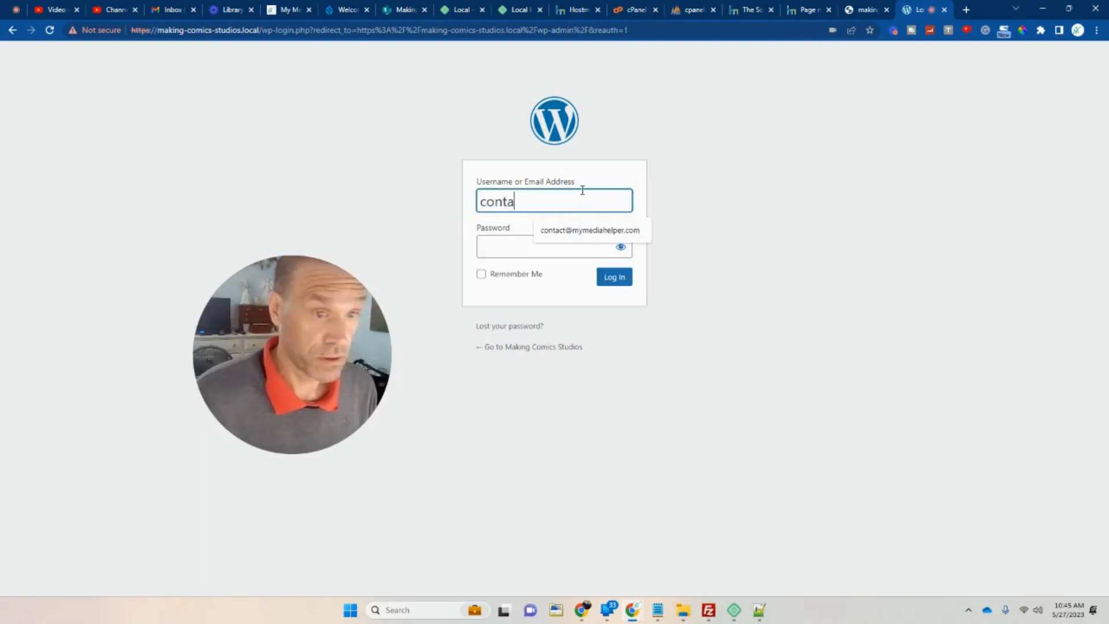
click(580, 231)
click(528, 255)
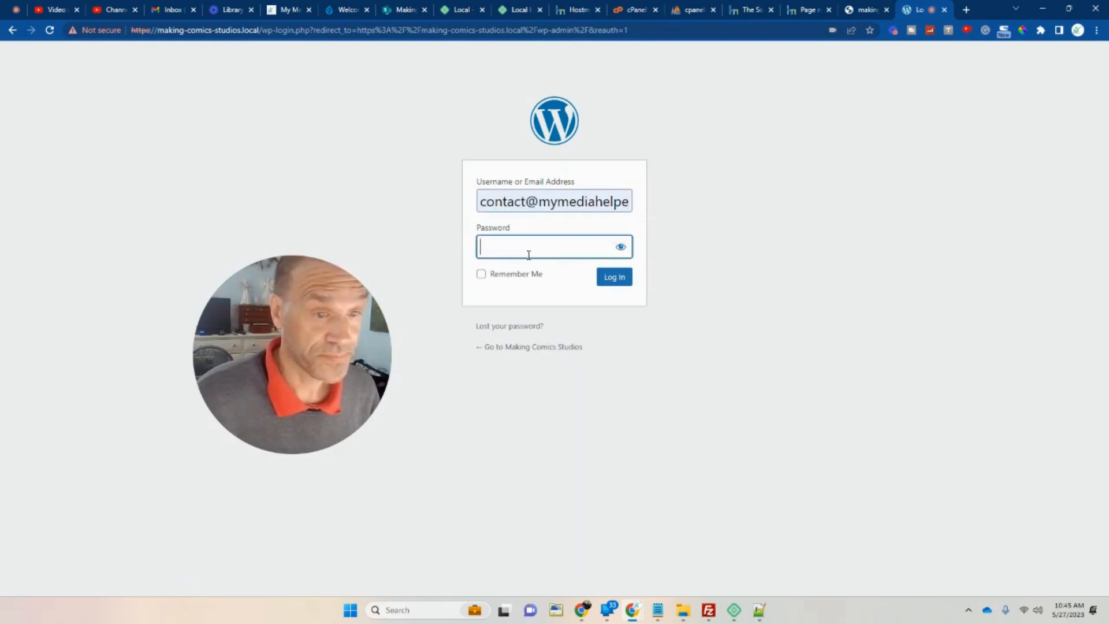
text(•••••••••••••)
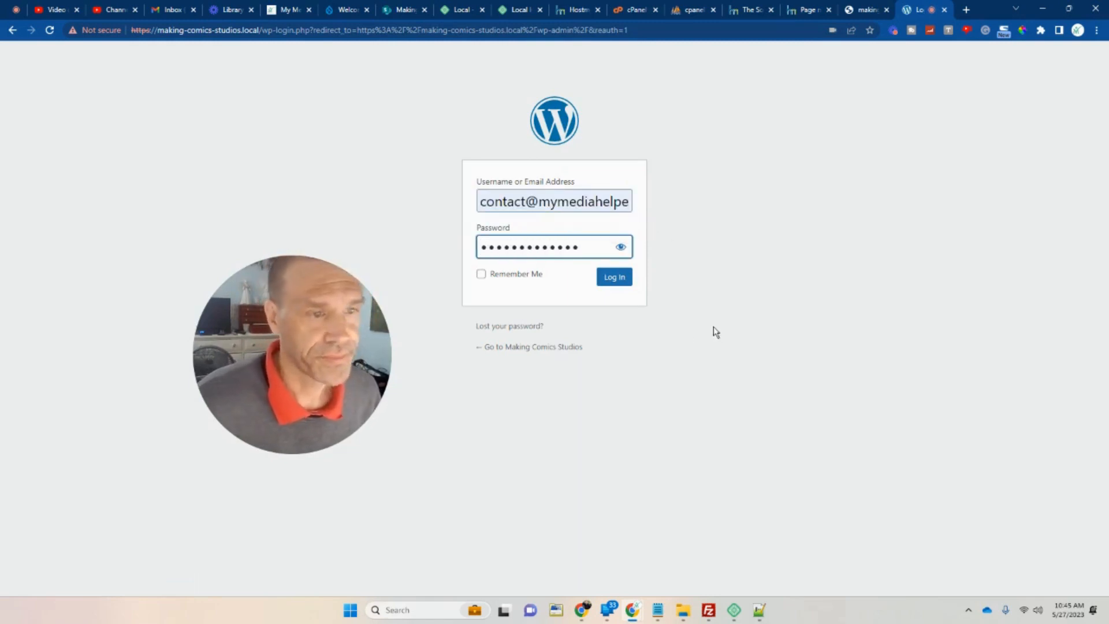
click(612, 277)
click(565, 251)
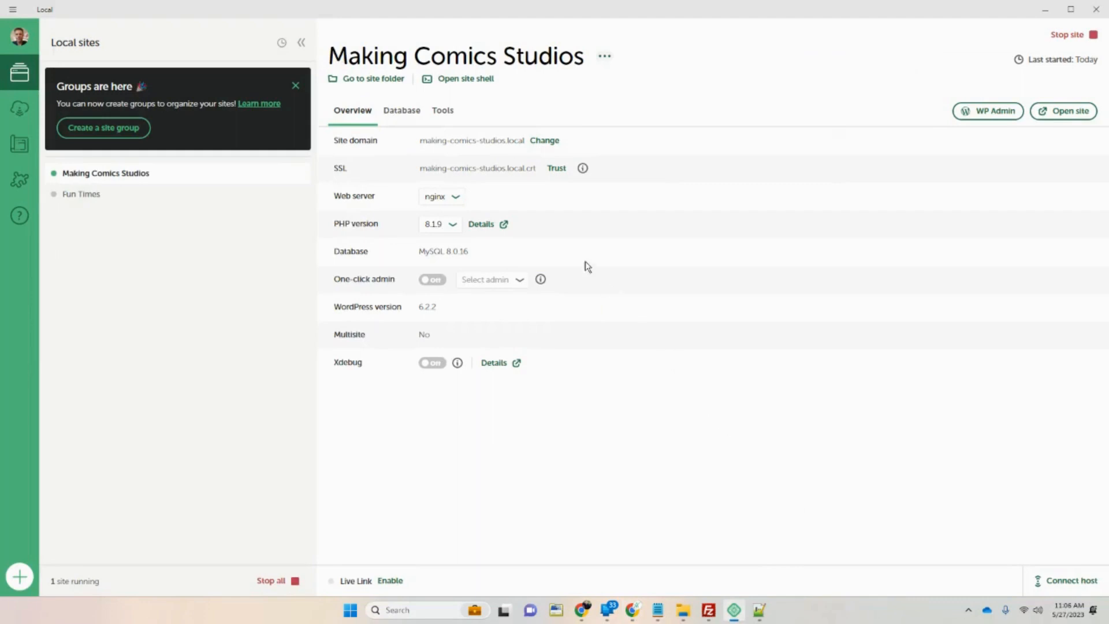
From Local's Database tab (localhost, port 10012, database 'local'), open Adminer and show the wp_users table structure.
click(402, 112)
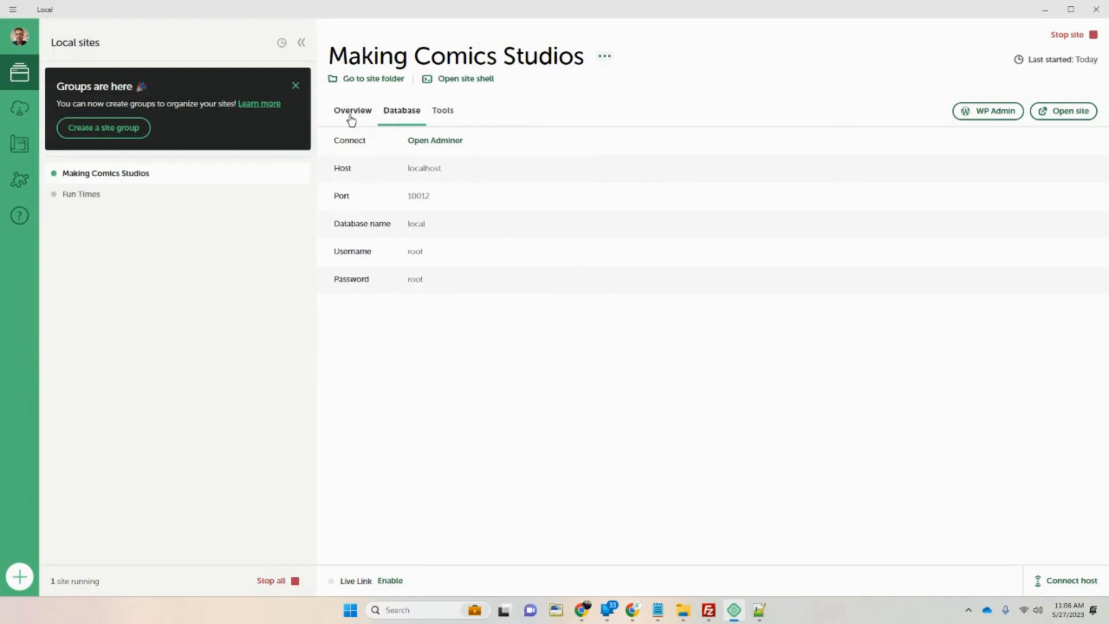
click(437, 142)
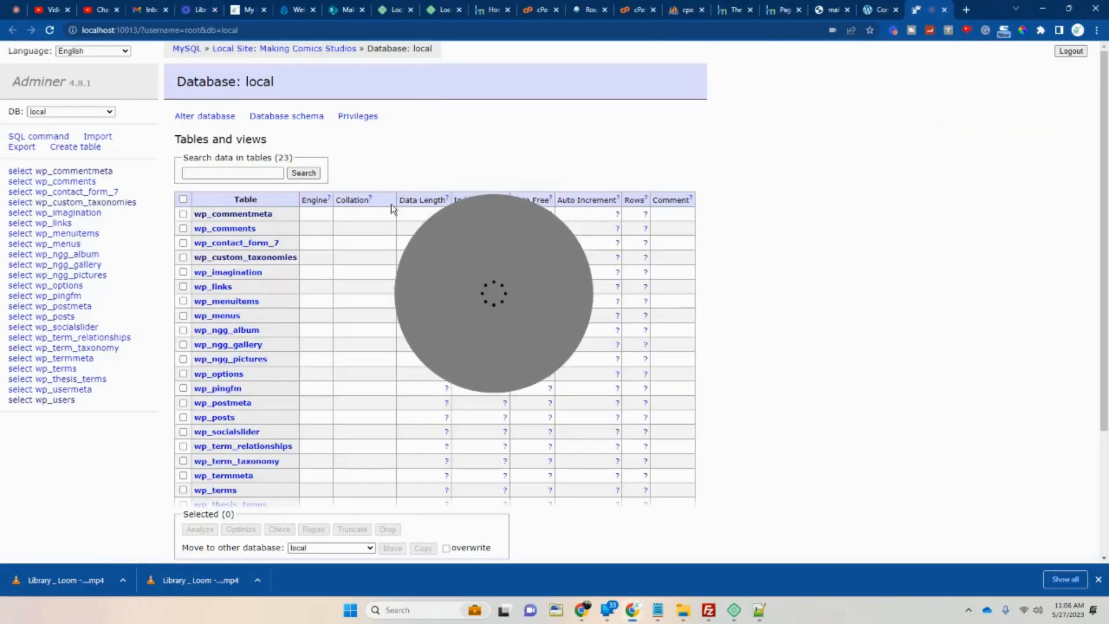
drag(468, 251, 870, 203)
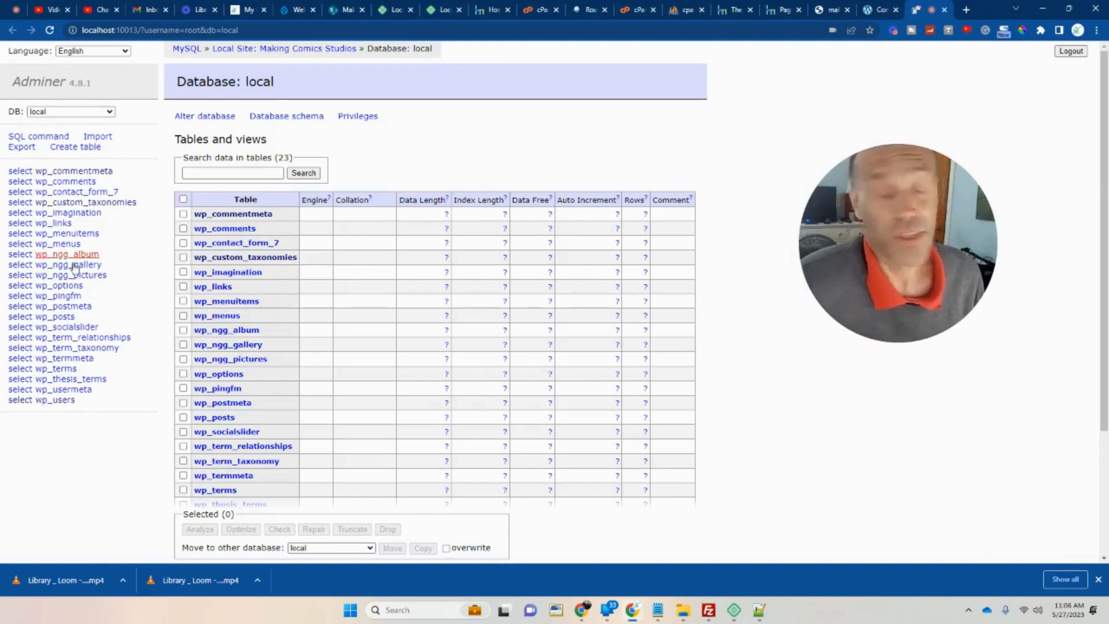
click(62, 400)
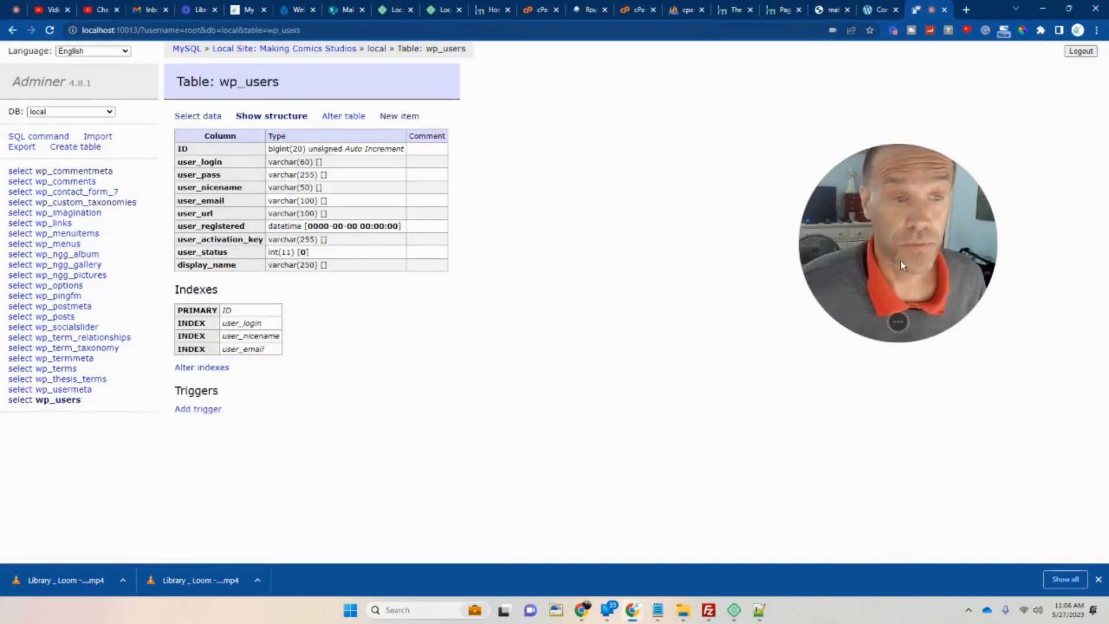
drag(865, 242, 757, 243)
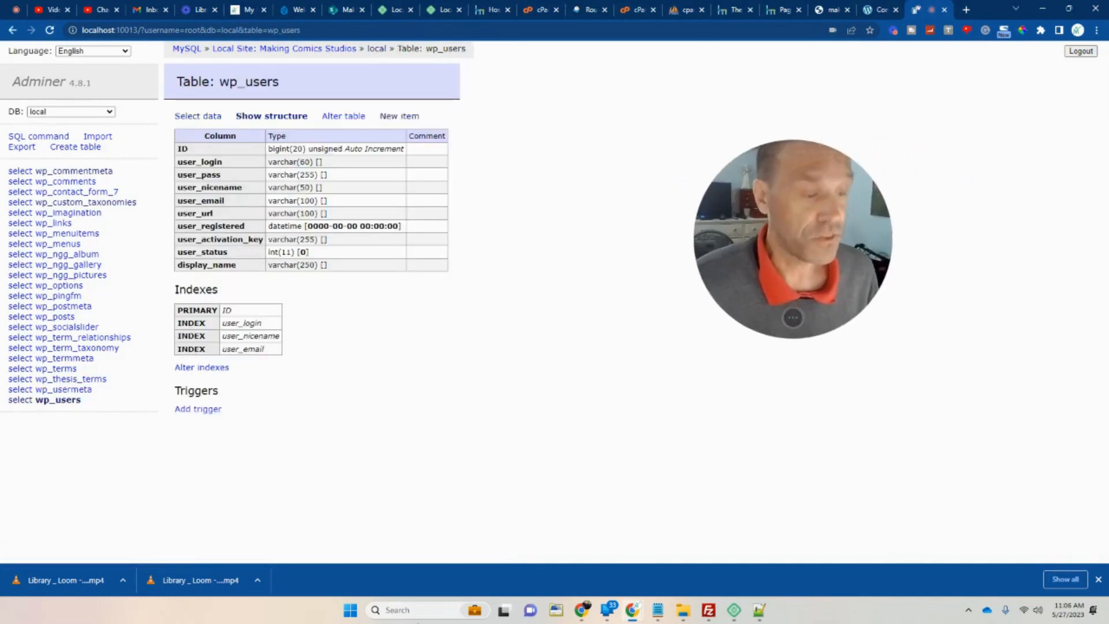
click(734, 610)
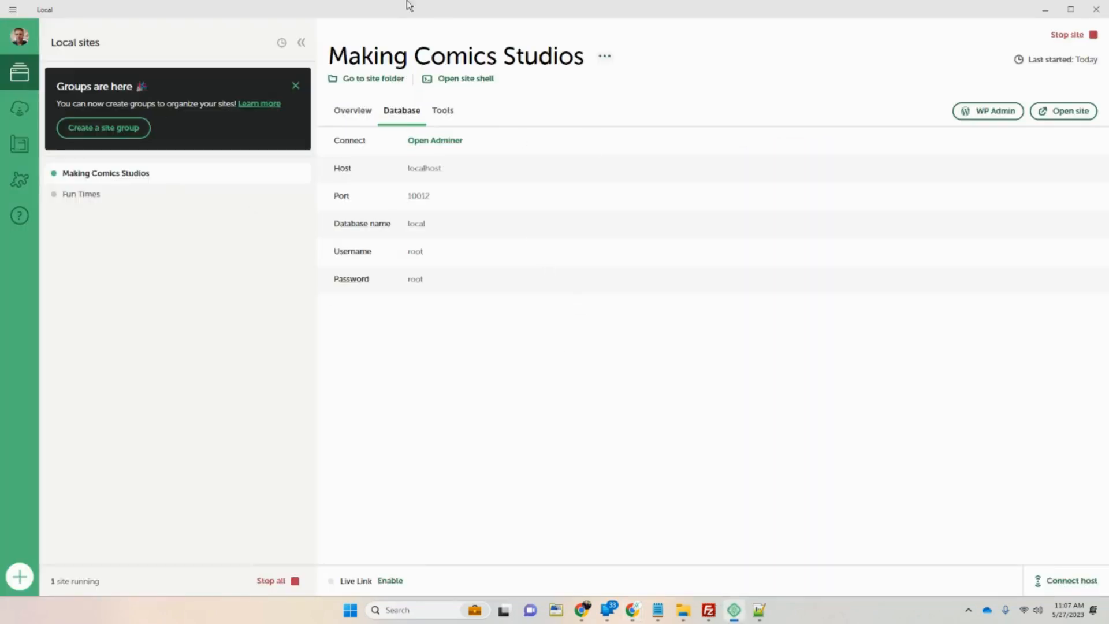
click(1045, 9)
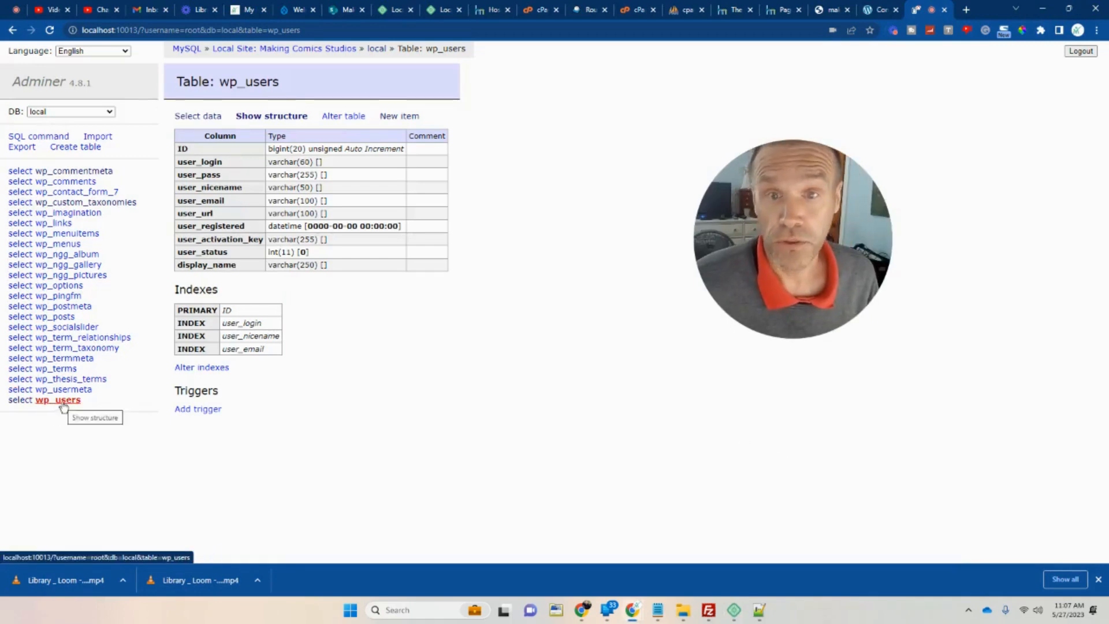
Edit the ID 1 row of wp_users and set the user_pass function to md5.
click(205, 117)
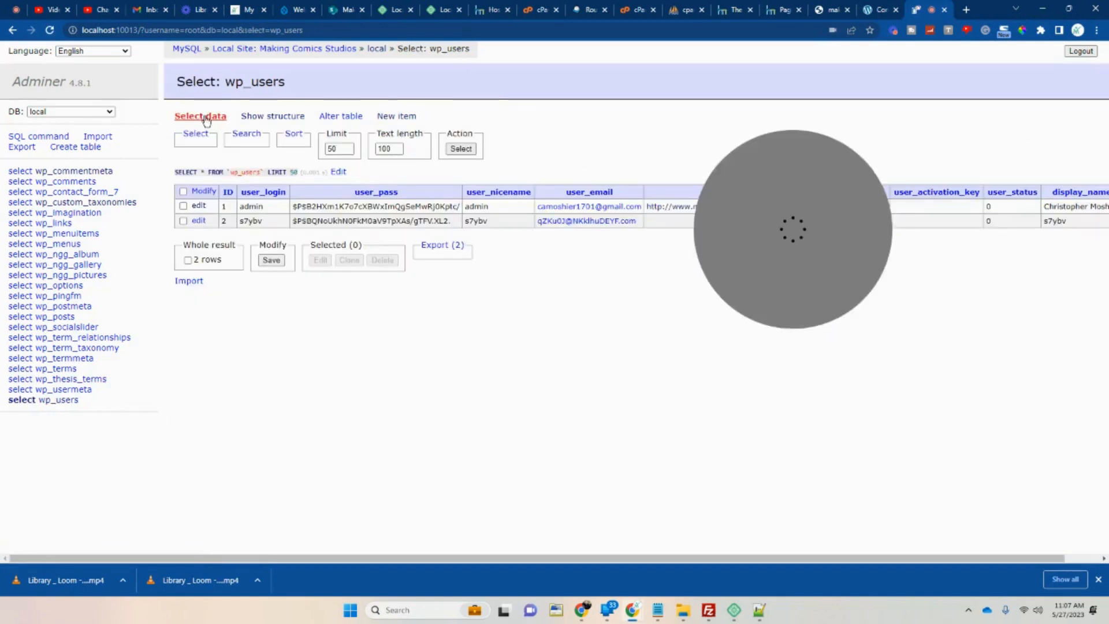
drag(740, 241, 647, 364)
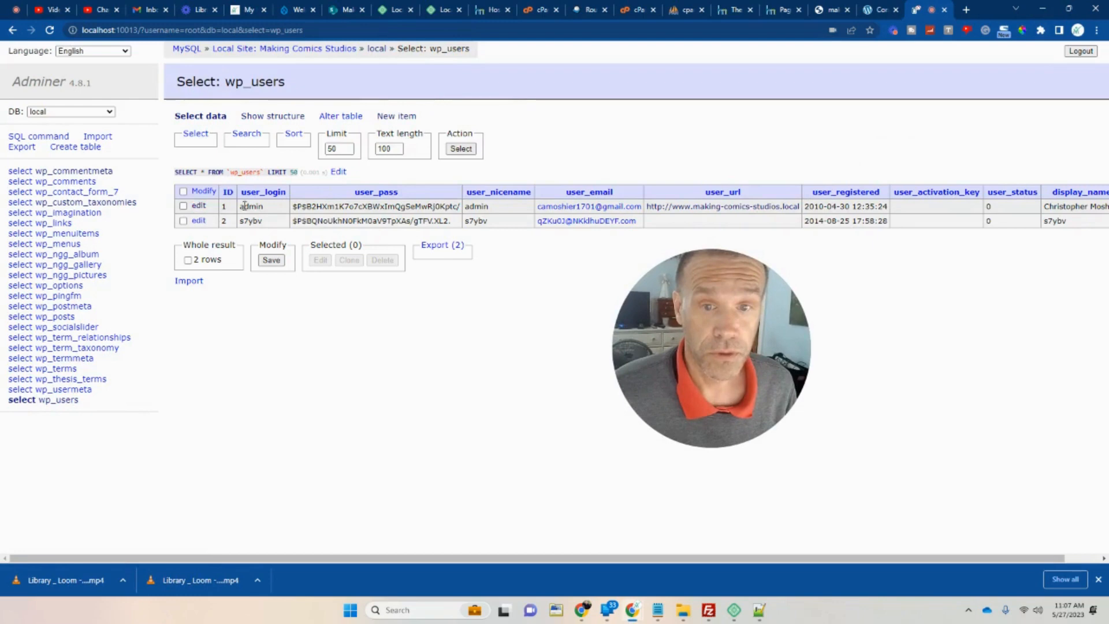
click(200, 207)
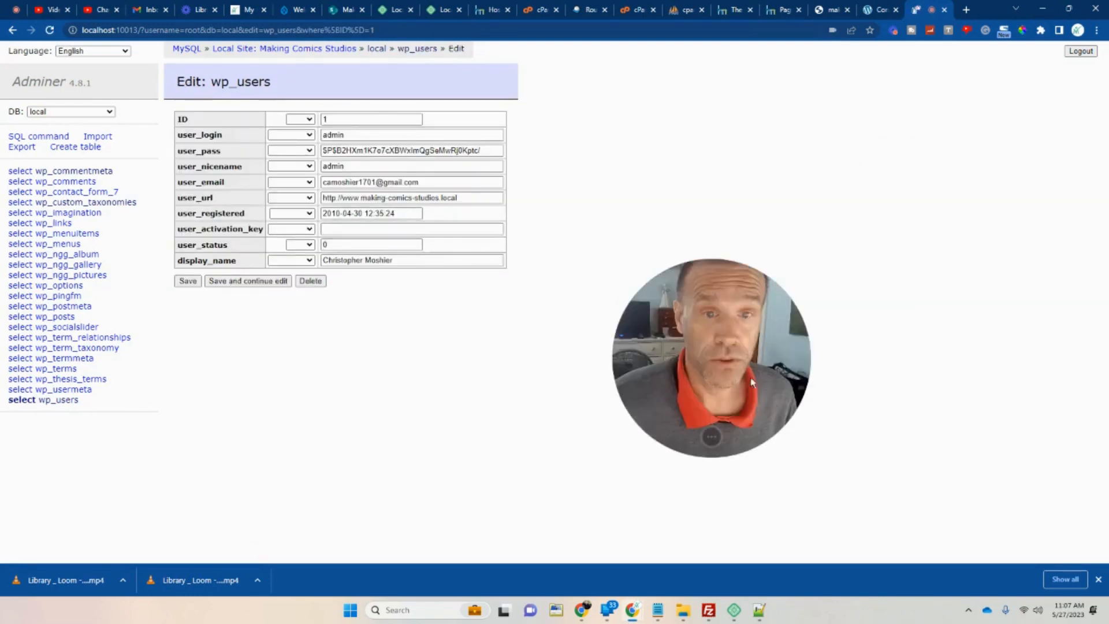
drag(757, 375, 713, 349)
drag(497, 150, 322, 150)
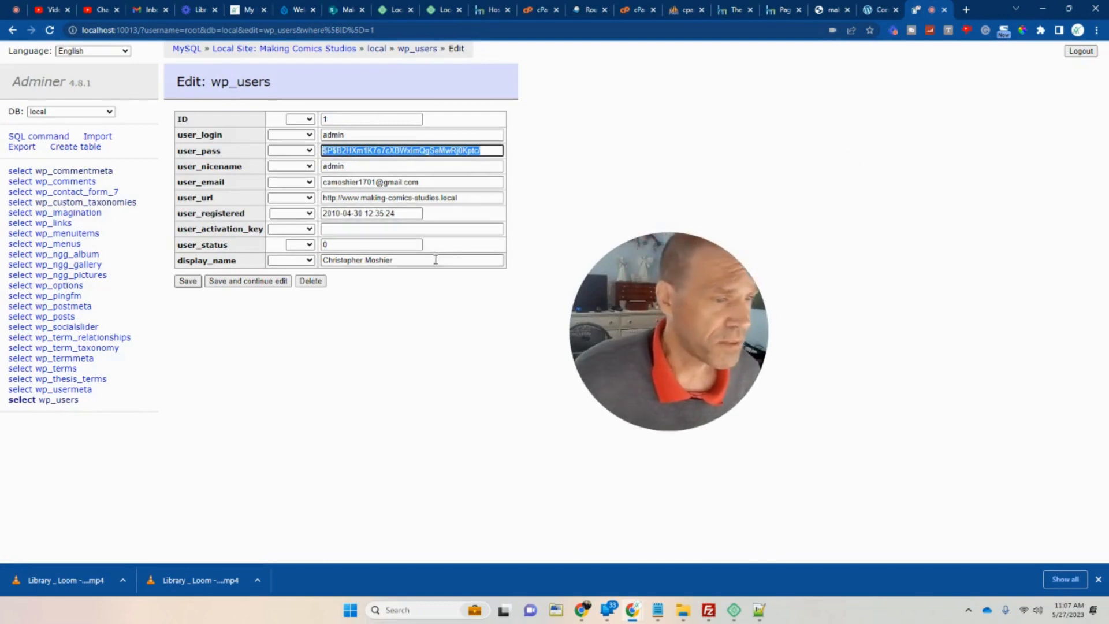
click(309, 152)
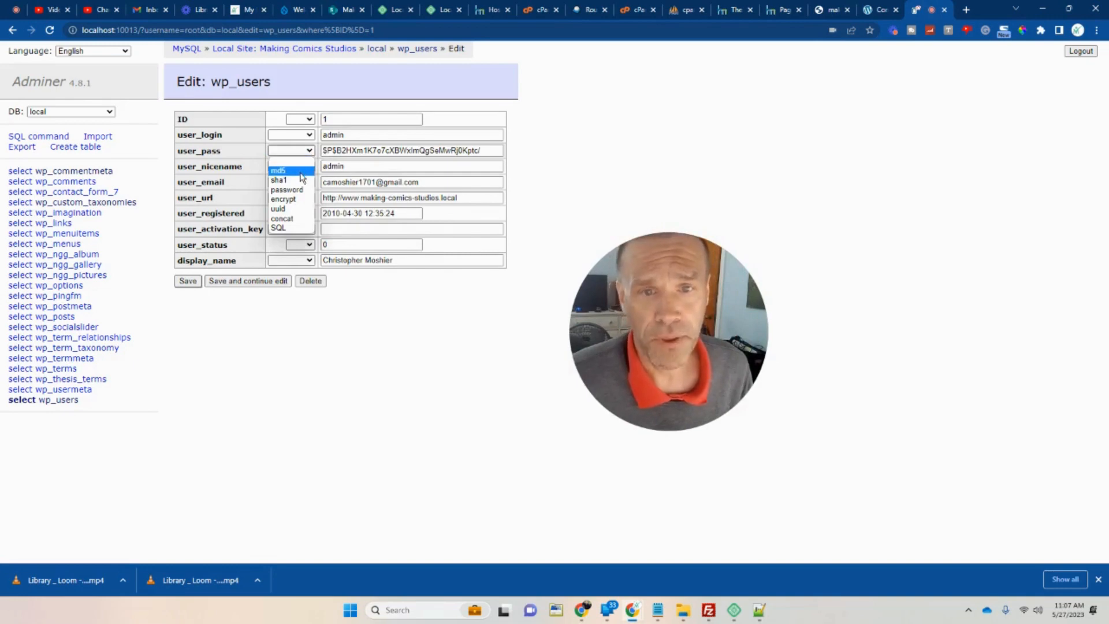
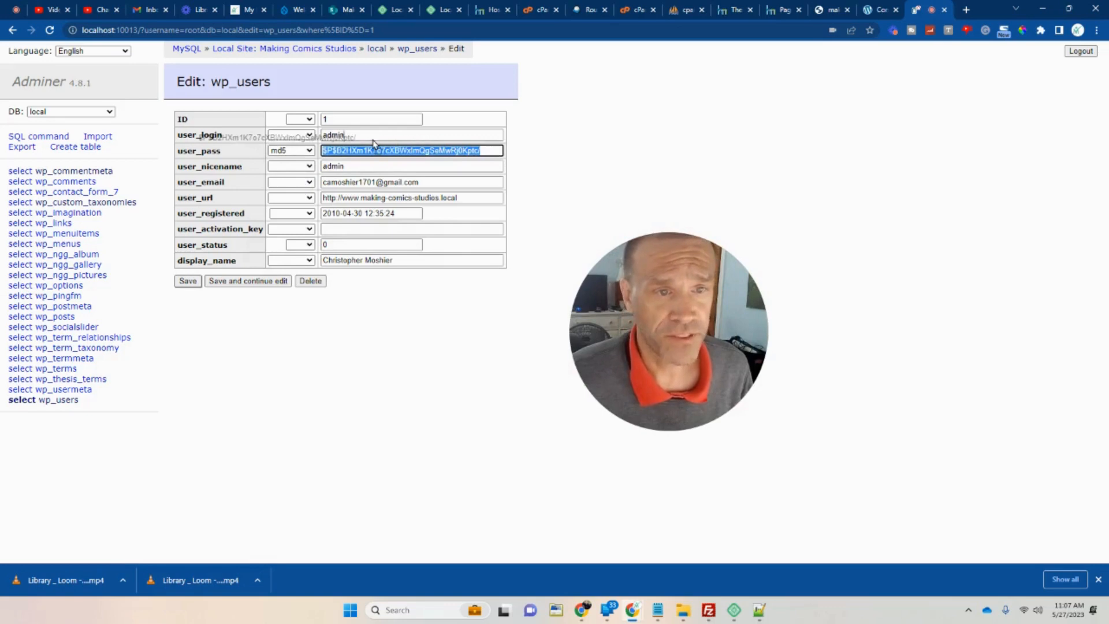
Replace the admin user's user_pass hash with a new password, then close the Adminer tab.
drag(373, 144, 375, 136)
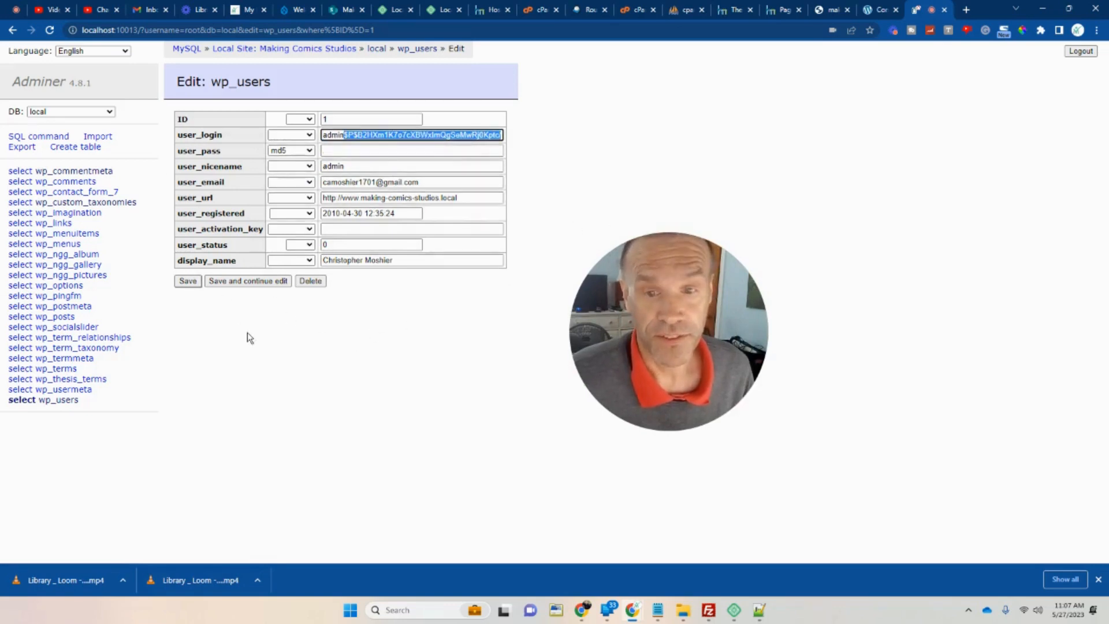
click(362, 153)
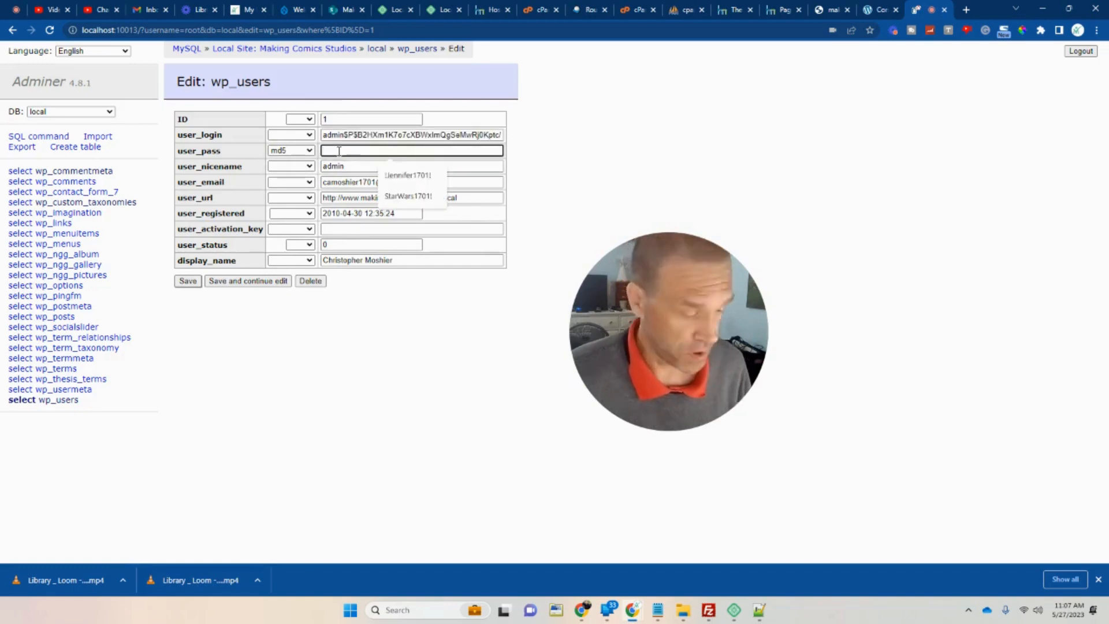
text(ffffffff)
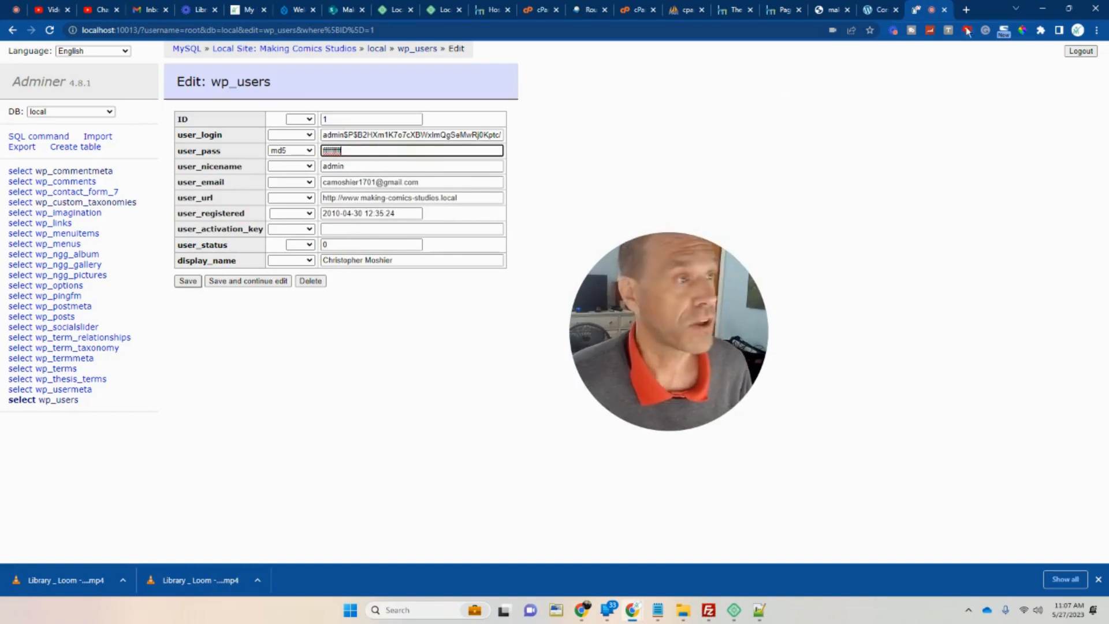
click(944, 10)
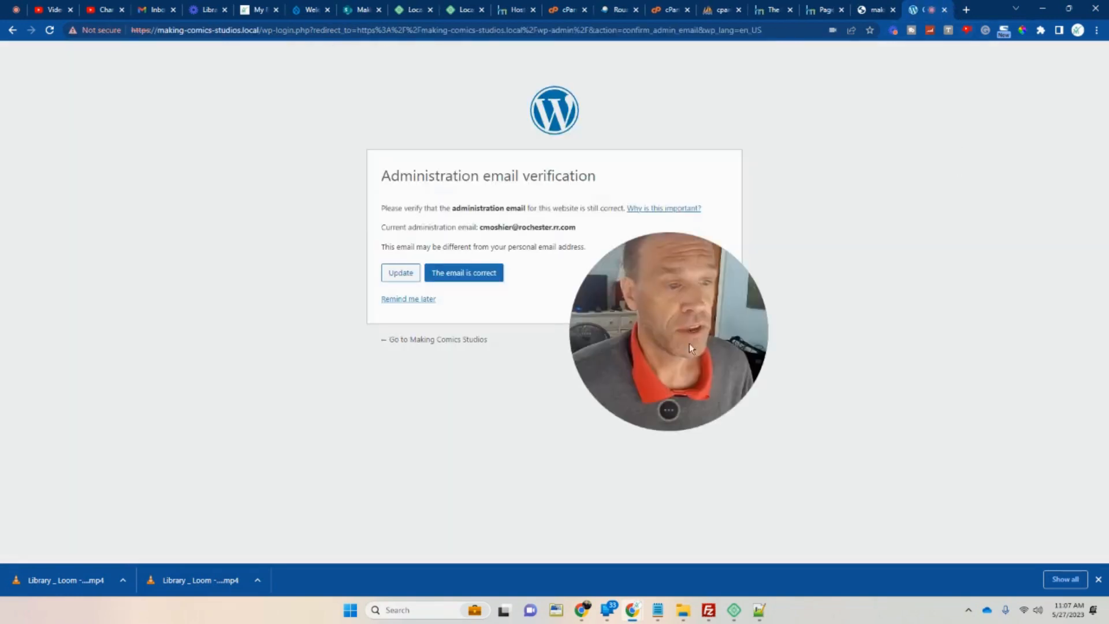
Choose to update the administration email and replace it with the saved new Gmail address.
drag(688, 343, 315, 389)
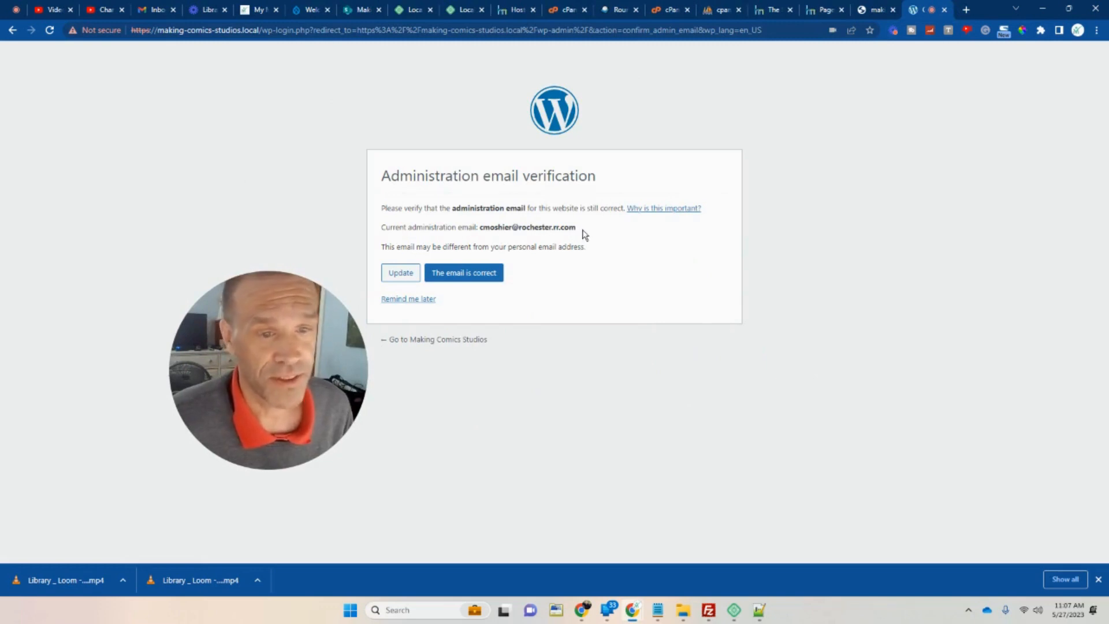
click(409, 278)
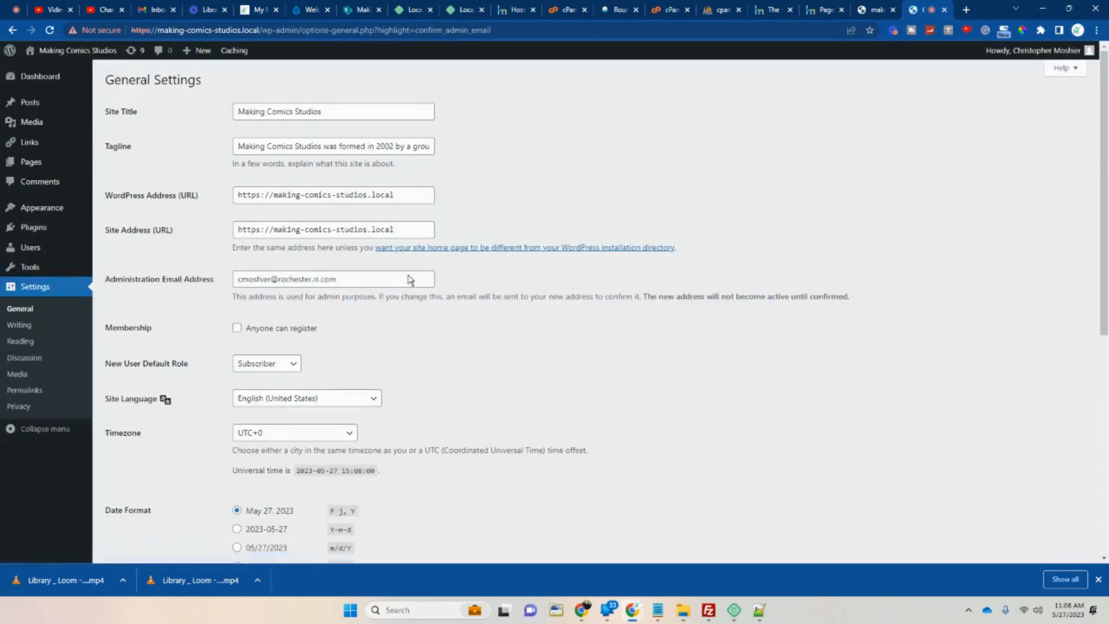
drag(305, 339, 746, 206)
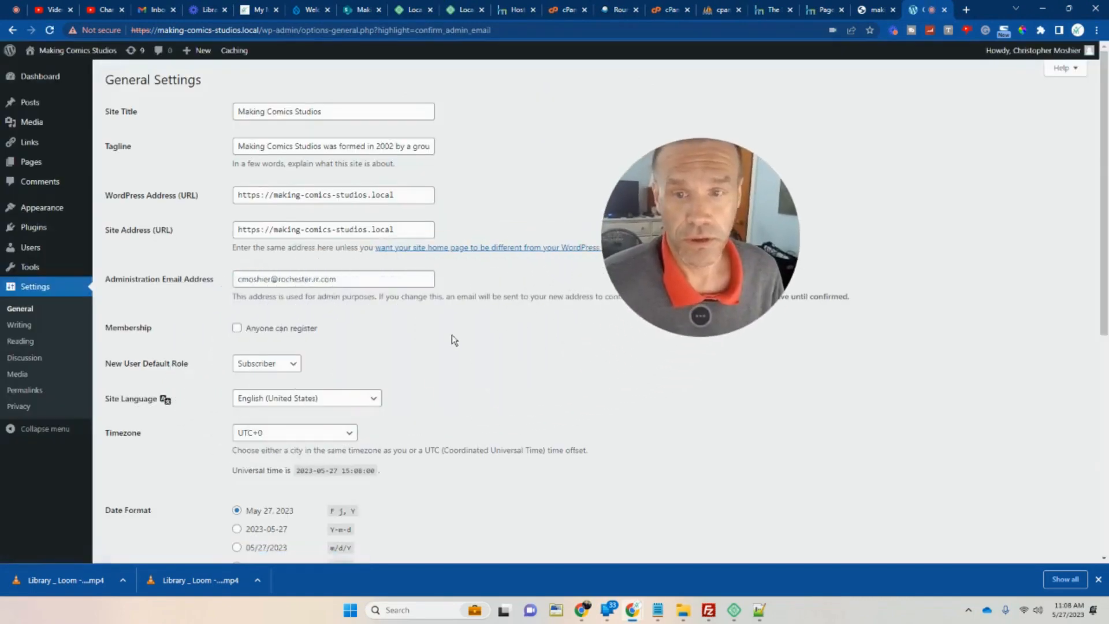
drag(379, 285, 225, 277)
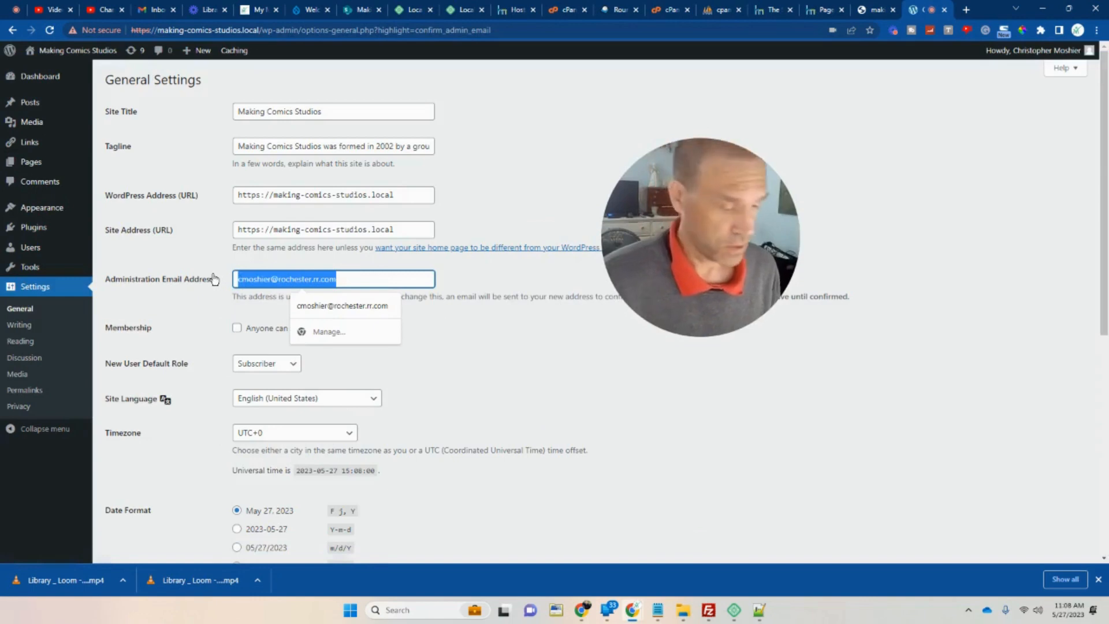
text(cont)
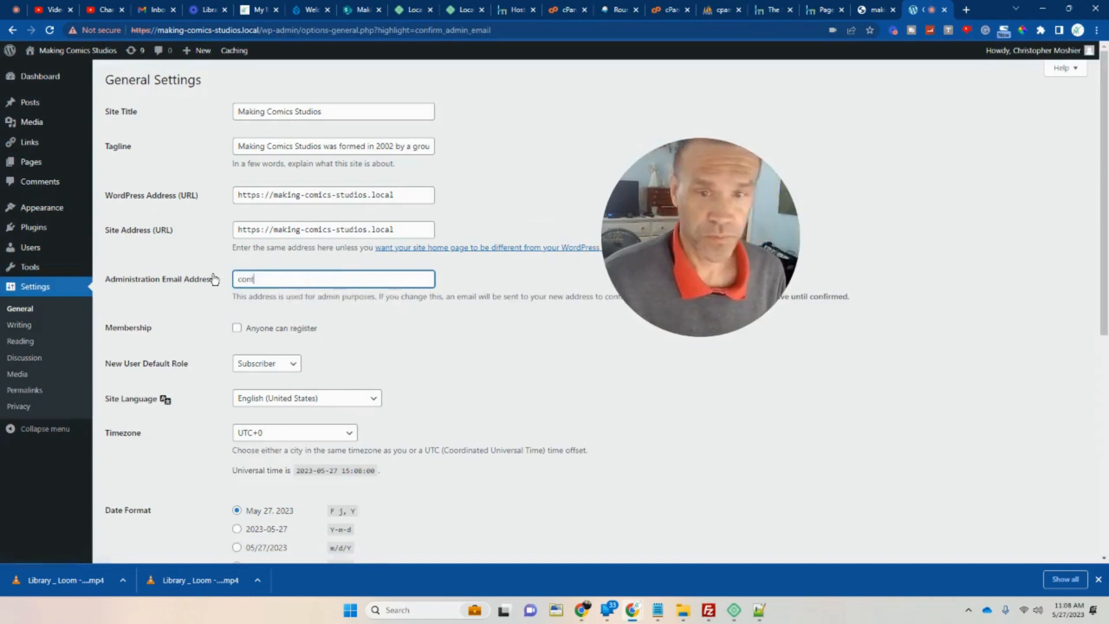
key(BackSpace)
key(BackSpace)
key(BackSpace)
key(BackSpace)
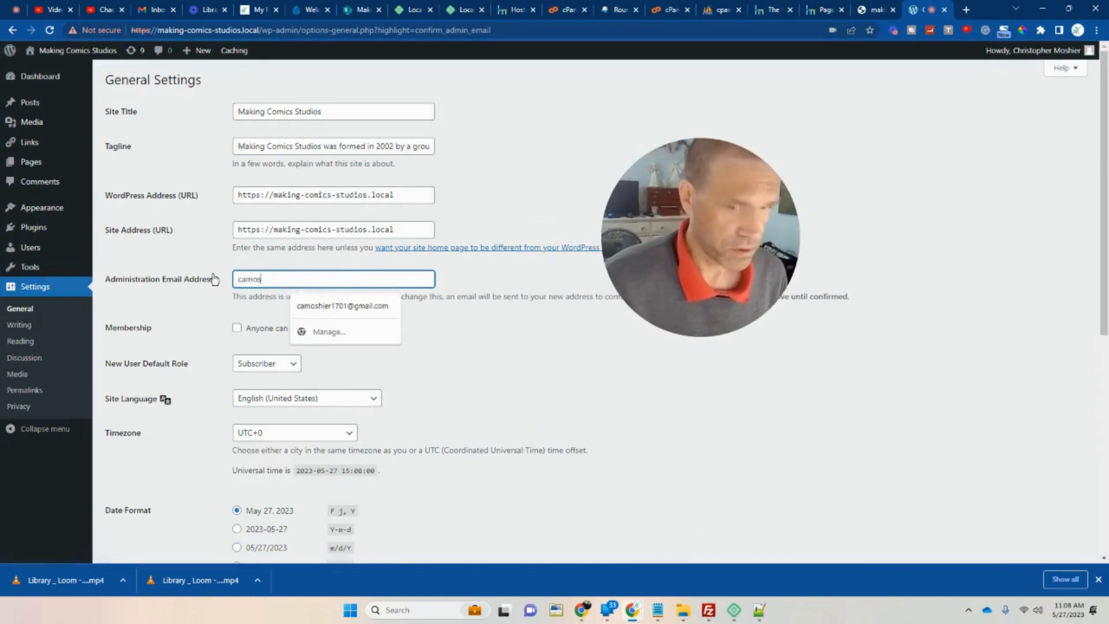
click(335, 306)
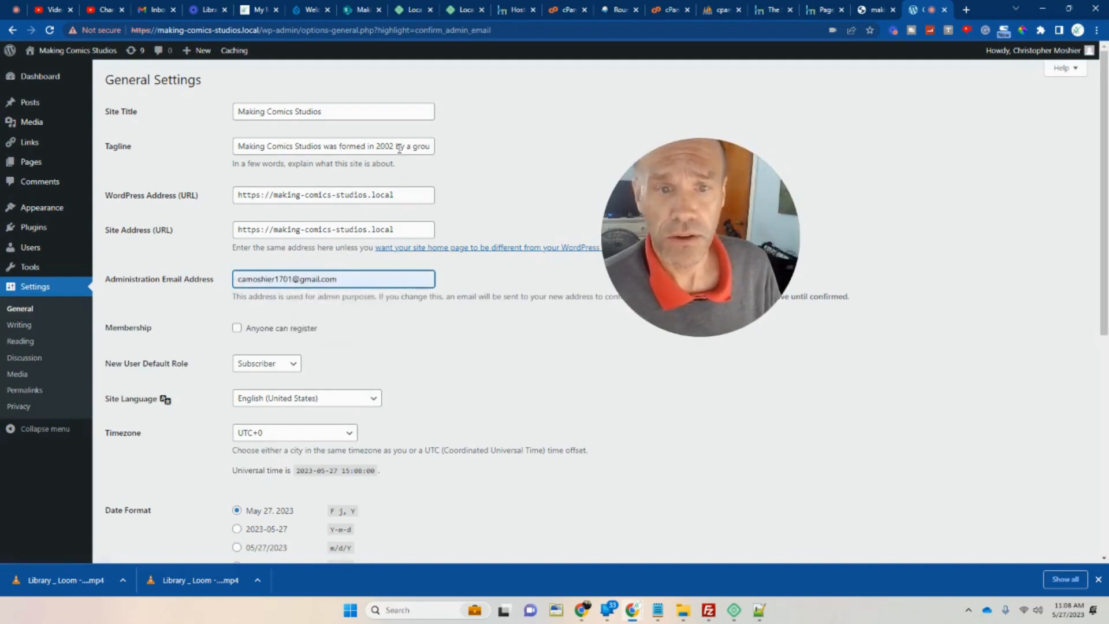
Save the General Settings and return to the Dashboard.
scroll(399, 148, down, 7)
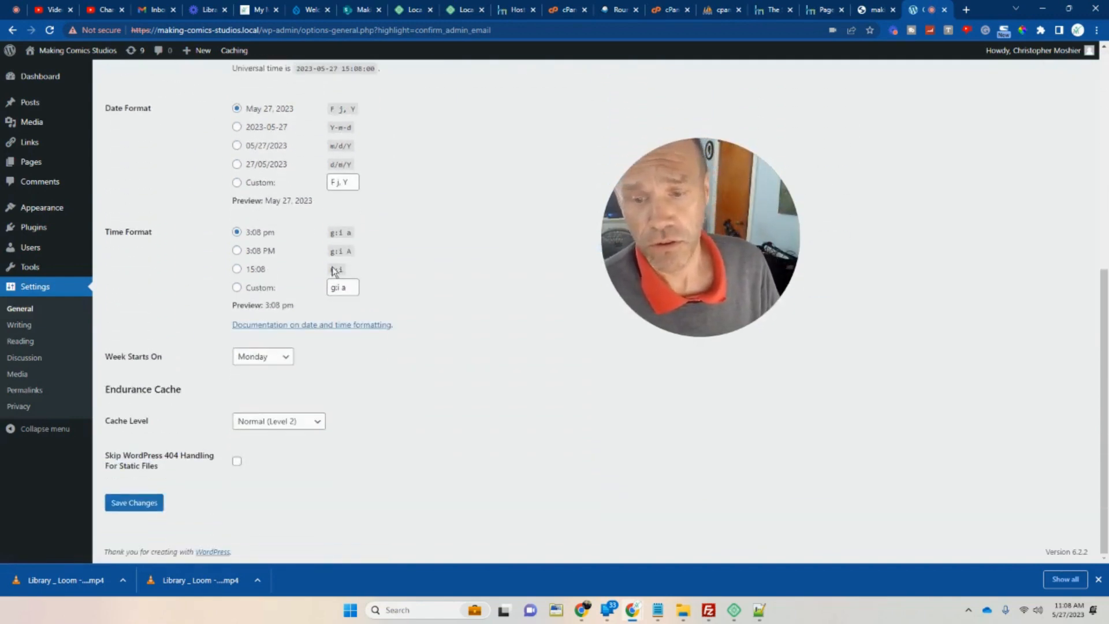
click(145, 503)
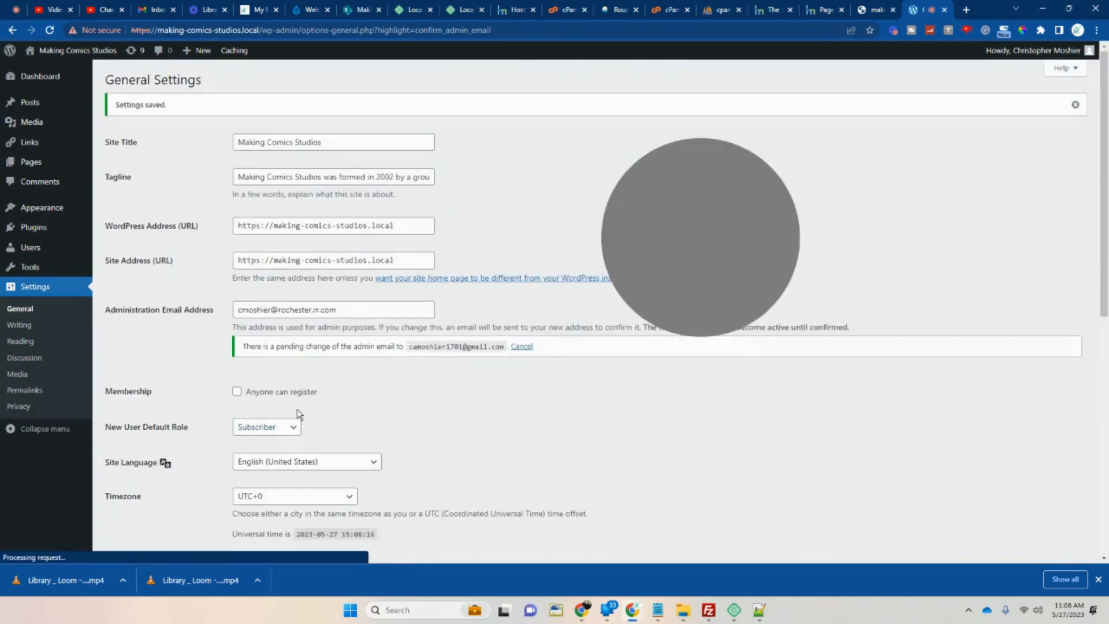
click(52, 79)
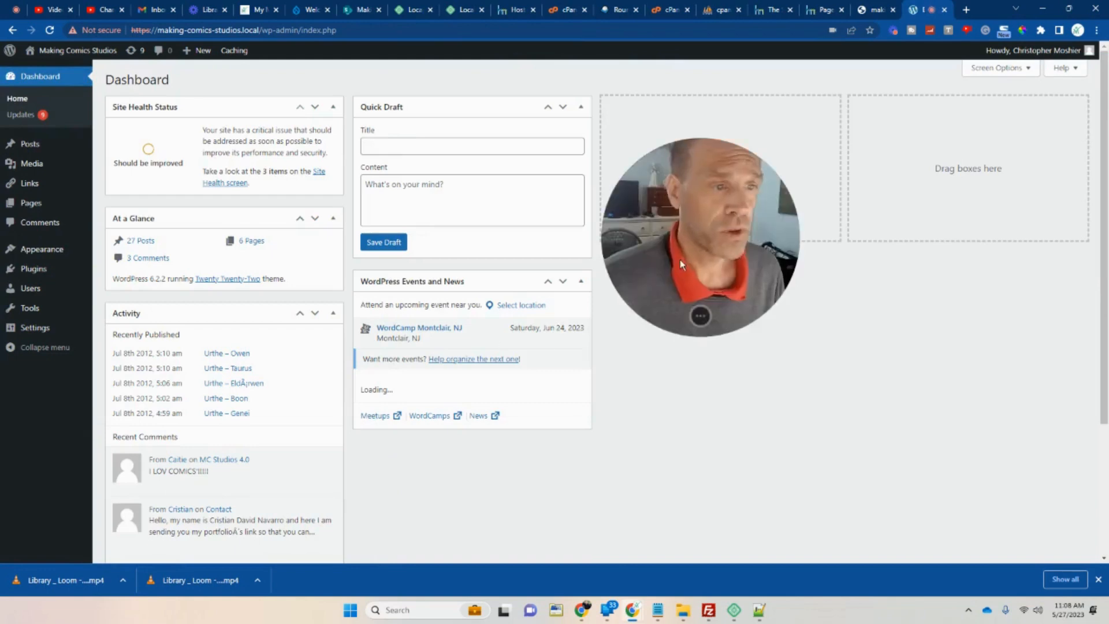
Dismiss the recent downloads list and open the local site's homepage in a new tab.
drag(680, 264, 743, 406)
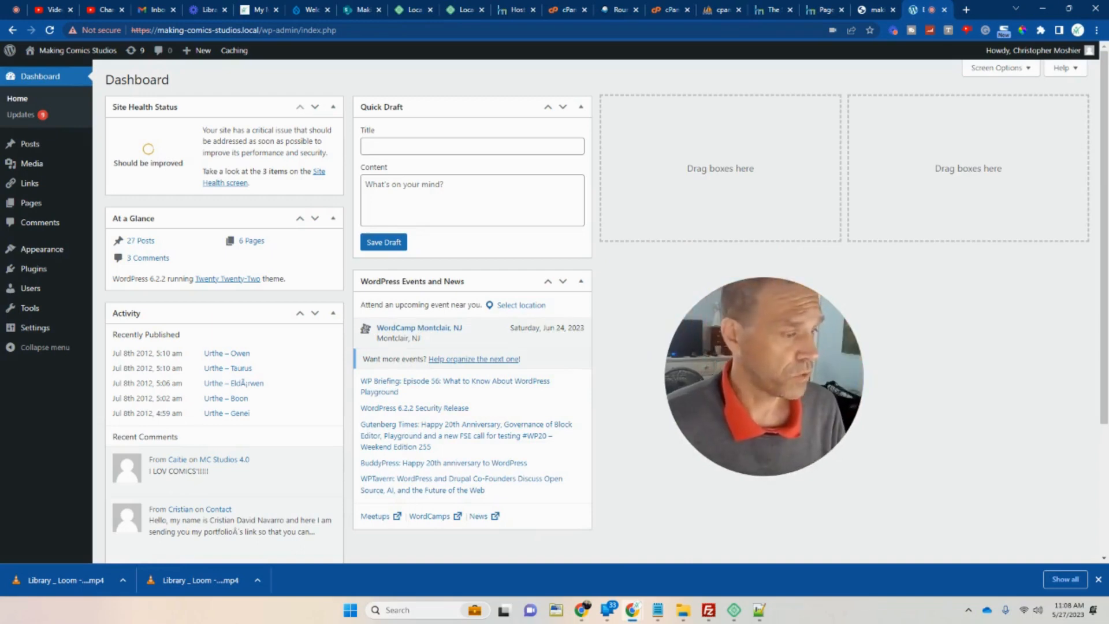
click(1098, 579)
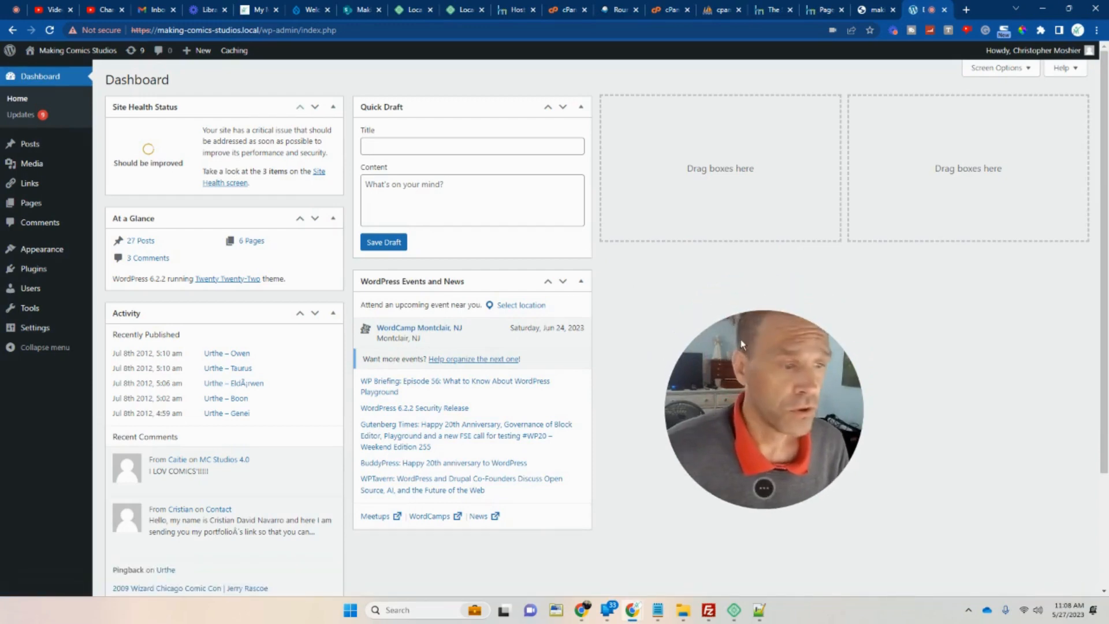
right_click(58, 50)
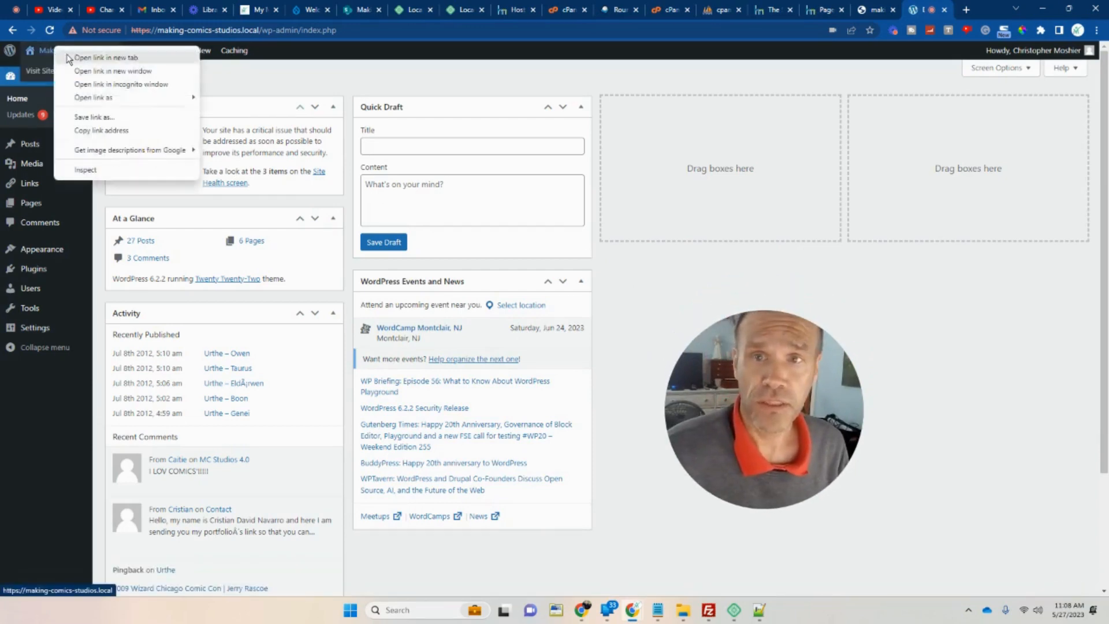
click(69, 59)
click(924, 10)
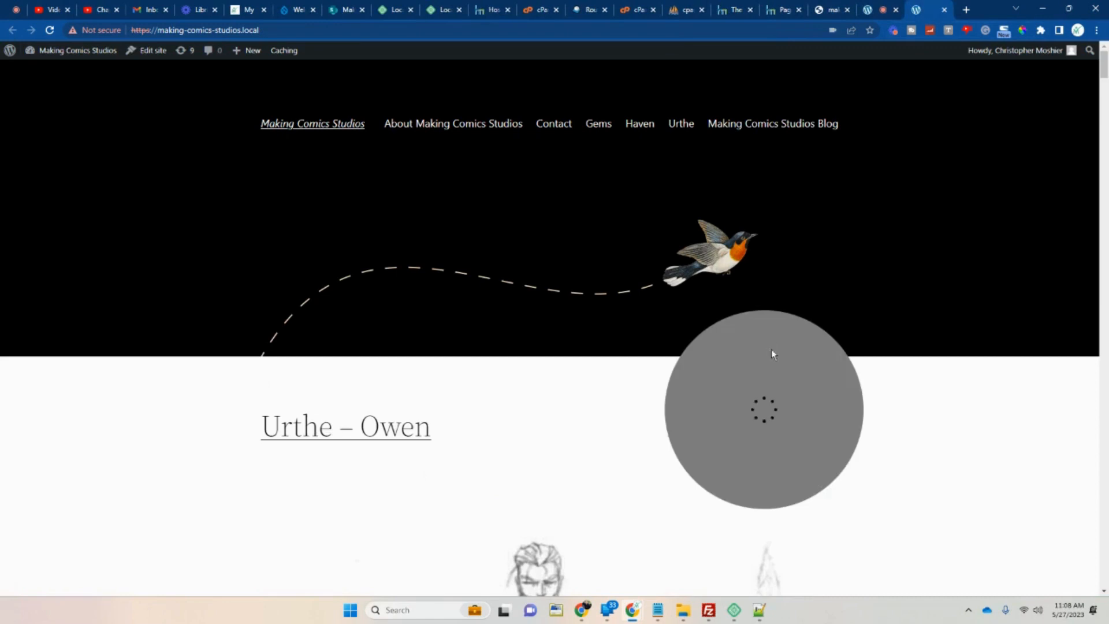
View the local site's Gems page, then switch to the live Drupal site.
drag(764, 380, 907, 289)
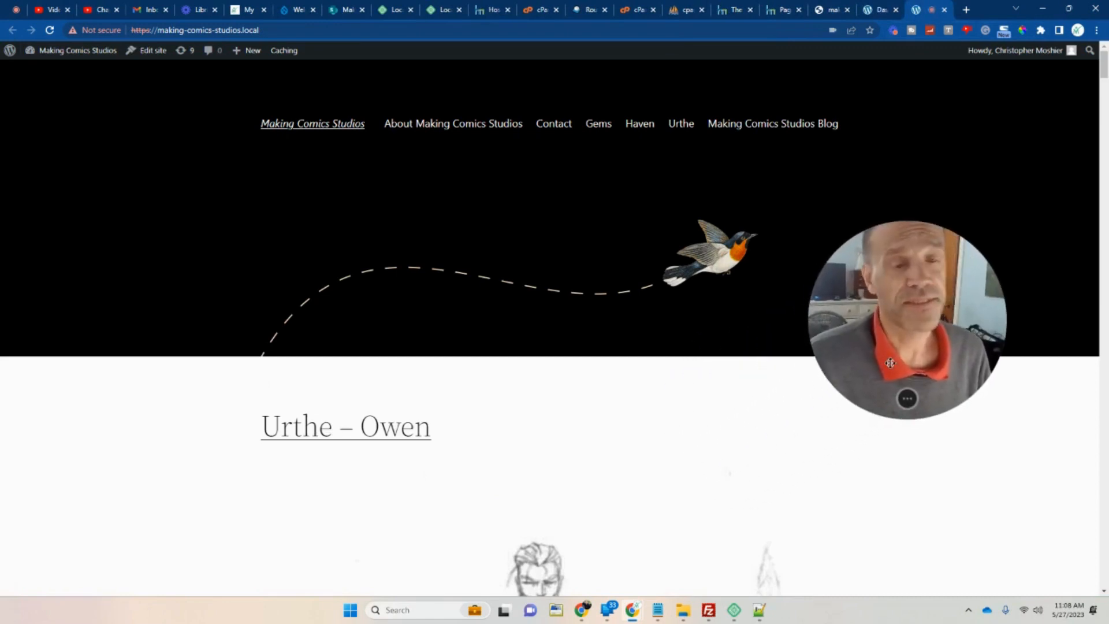
click(600, 128)
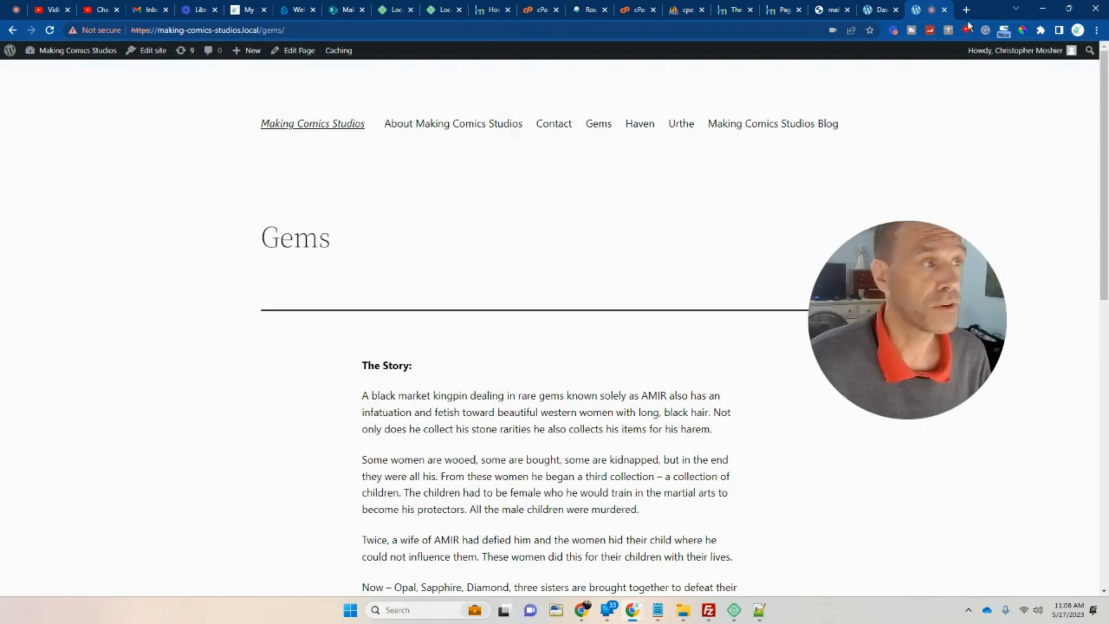
drag(919, 14, 406, 21)
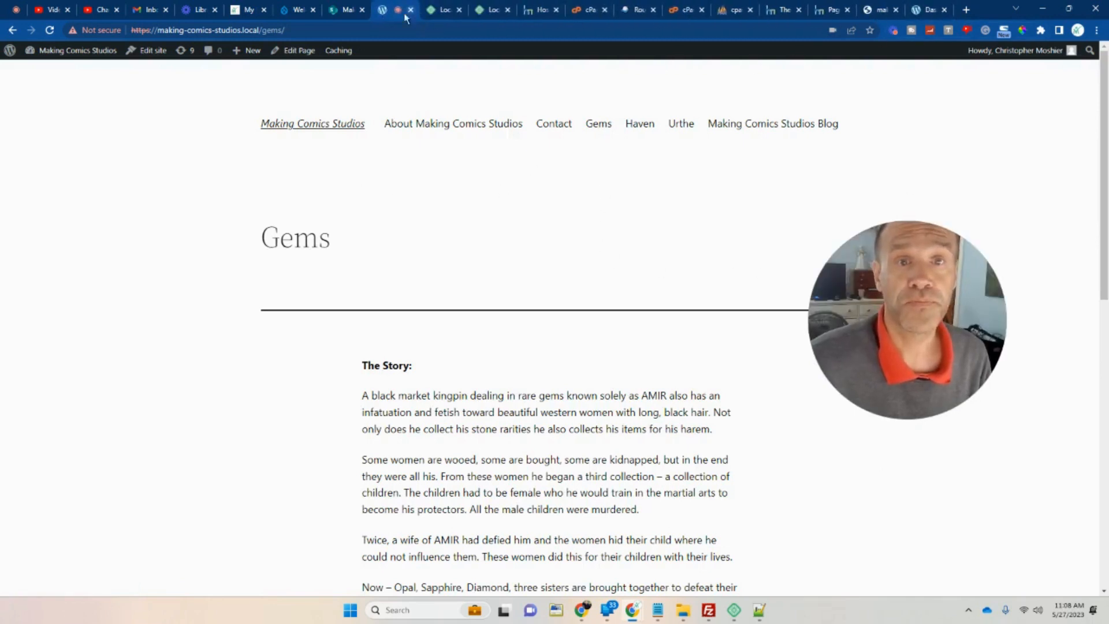
click(297, 10)
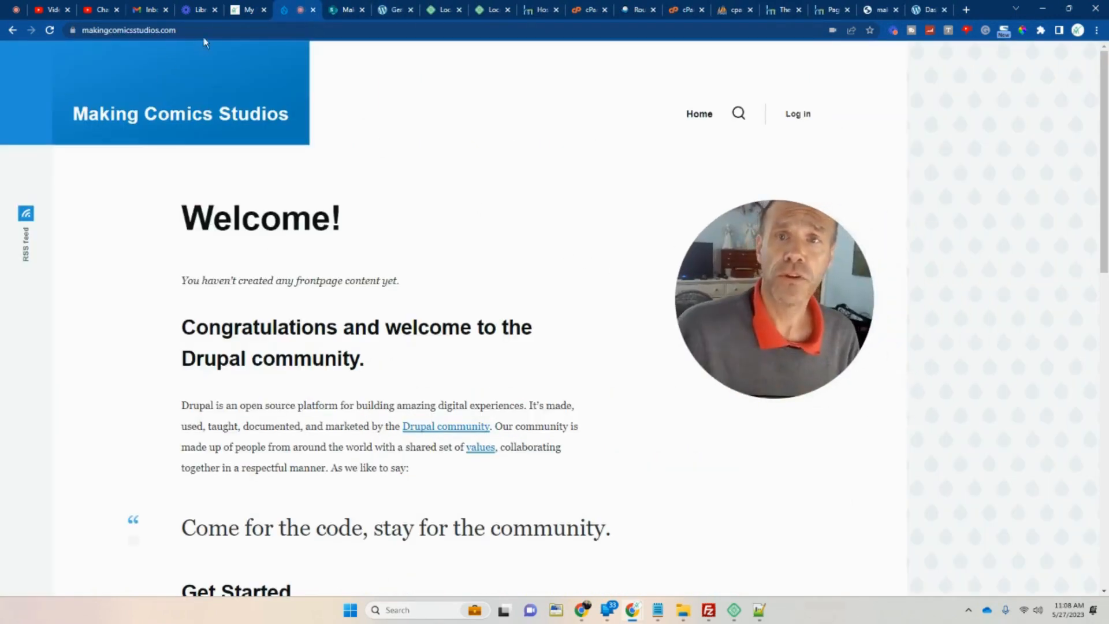
Look at the SharePoint version and local Gems page, then return to the WordPress Dashboard.
click(344, 9)
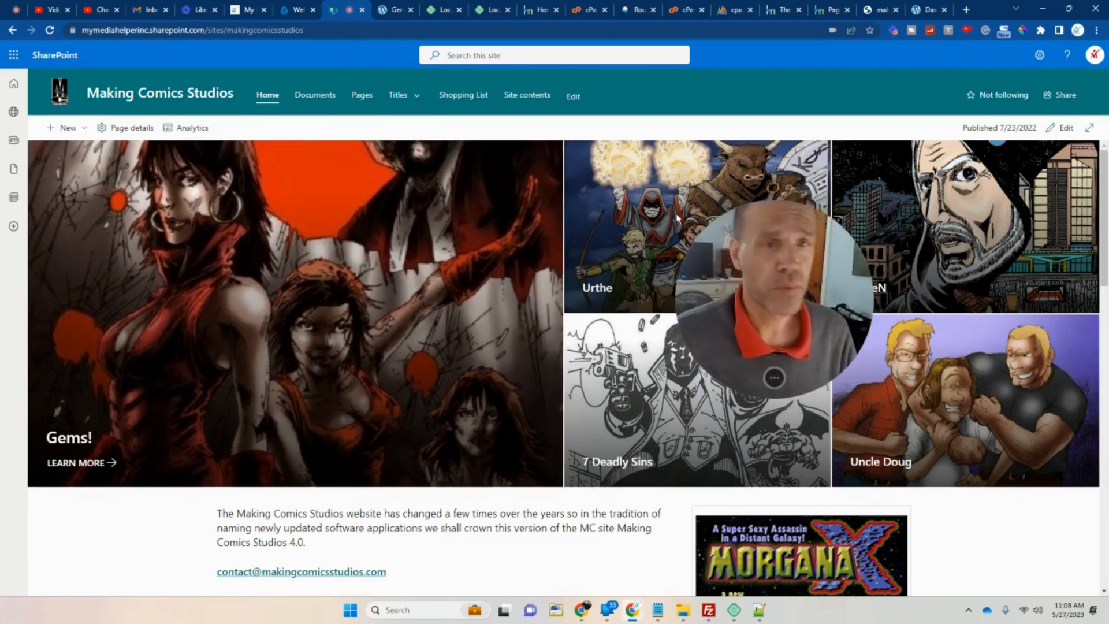
click(384, 15)
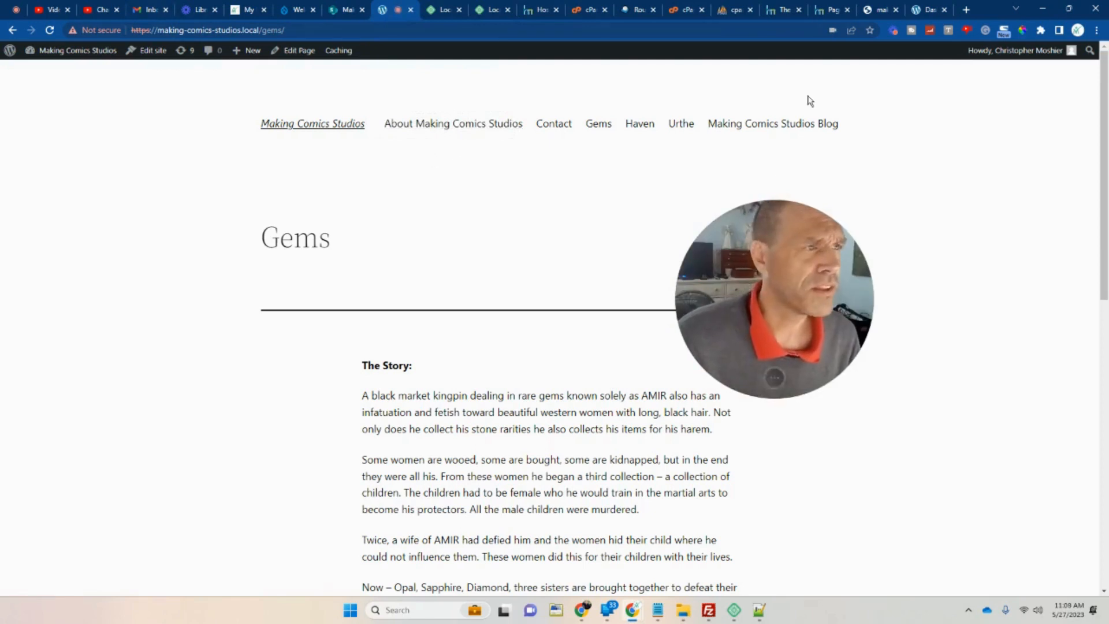
click(923, 11)
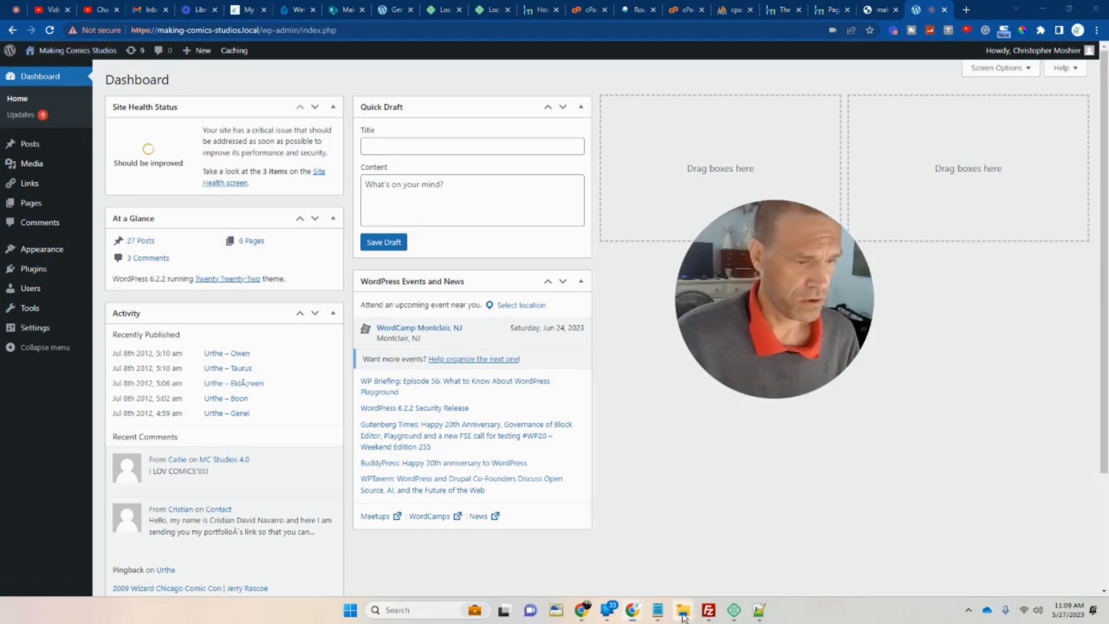
Browse to the making-comics-studios app\public\wp-content folder in File Explorer.
mouse_move(684, 610)
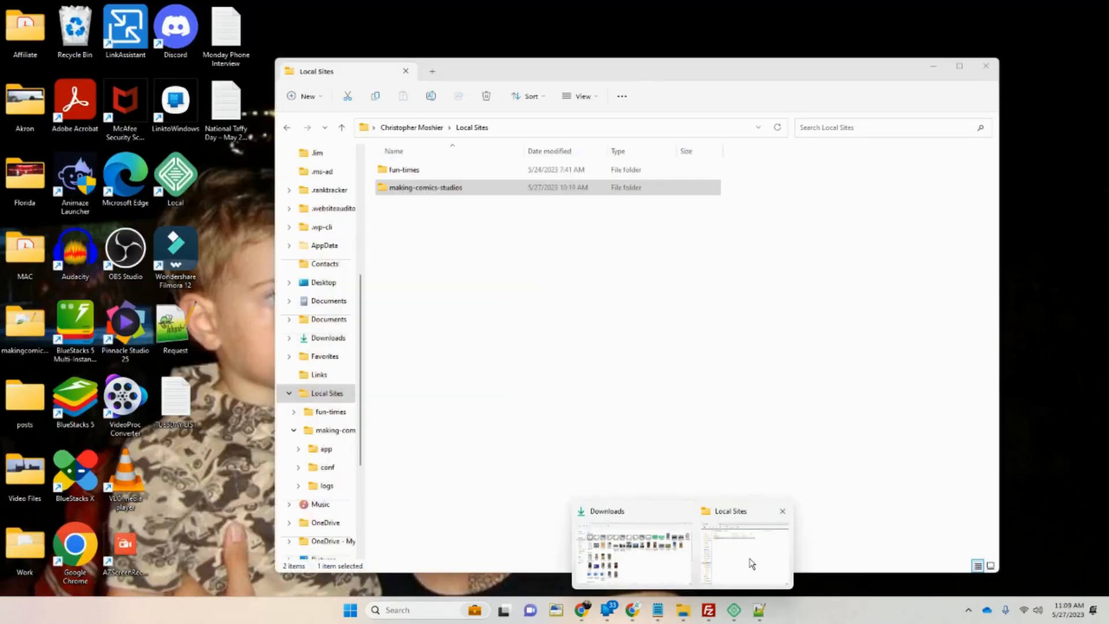
click(744, 565)
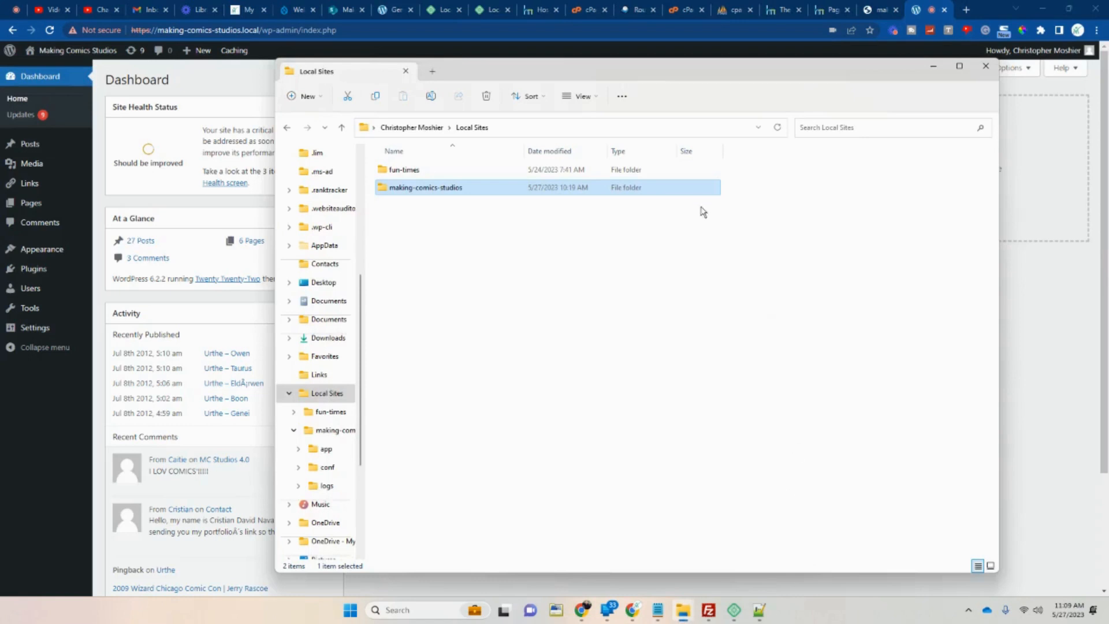
click(341, 129)
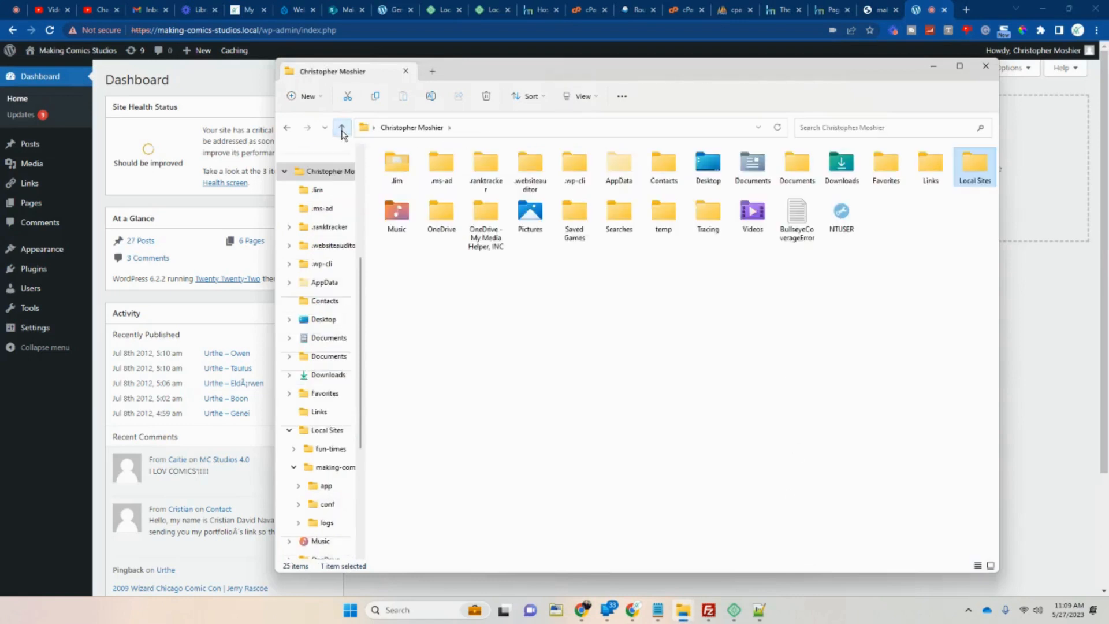
click(289, 129)
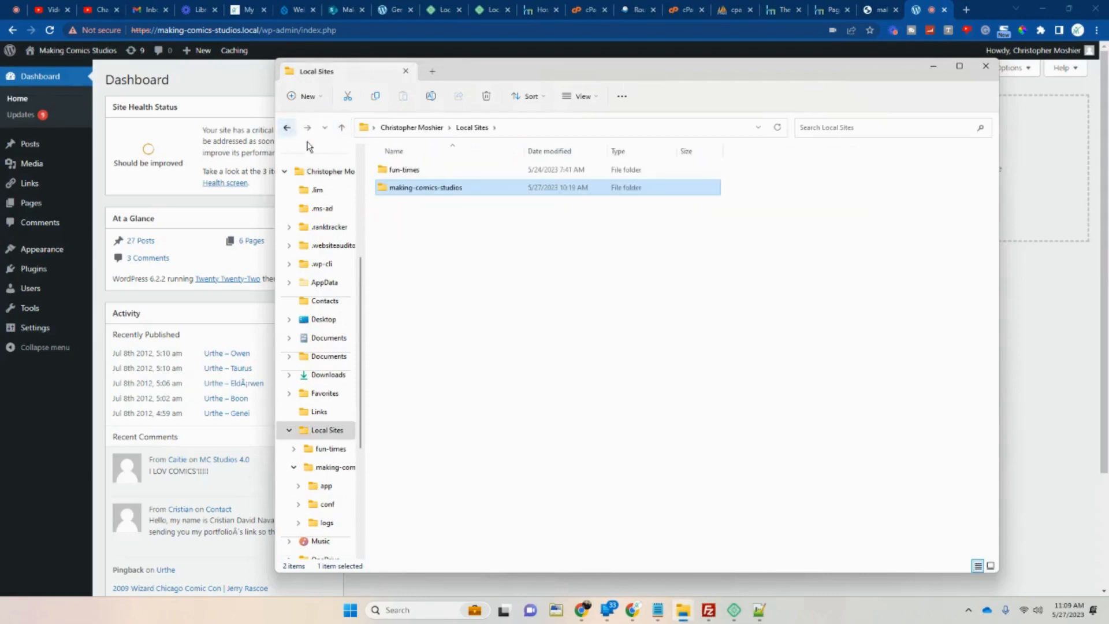
double_click(422, 189)
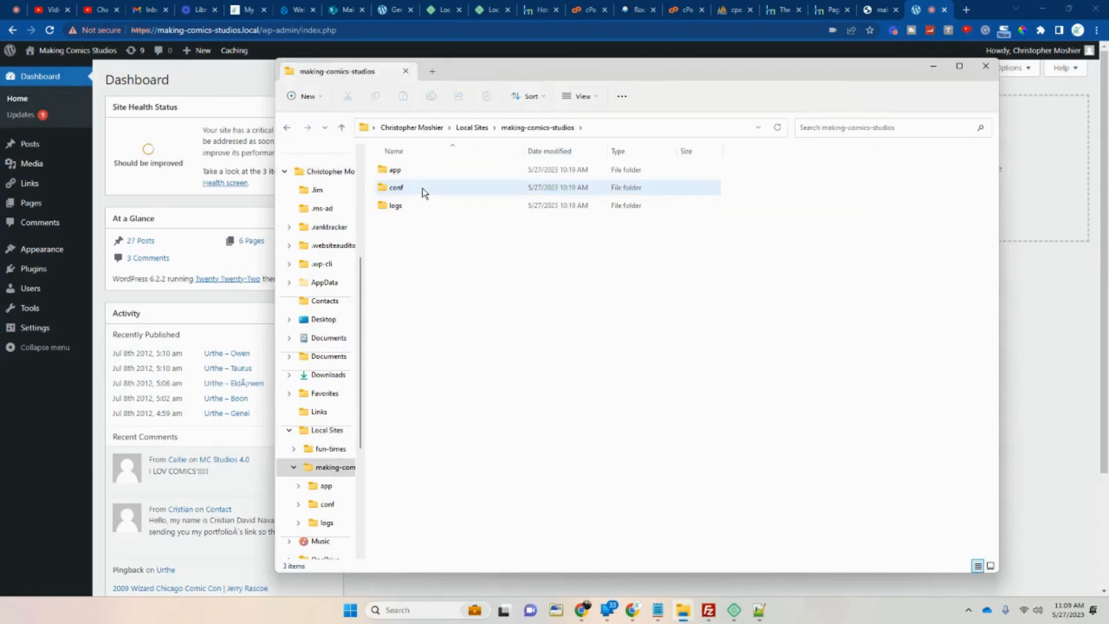
double_click(407, 173)
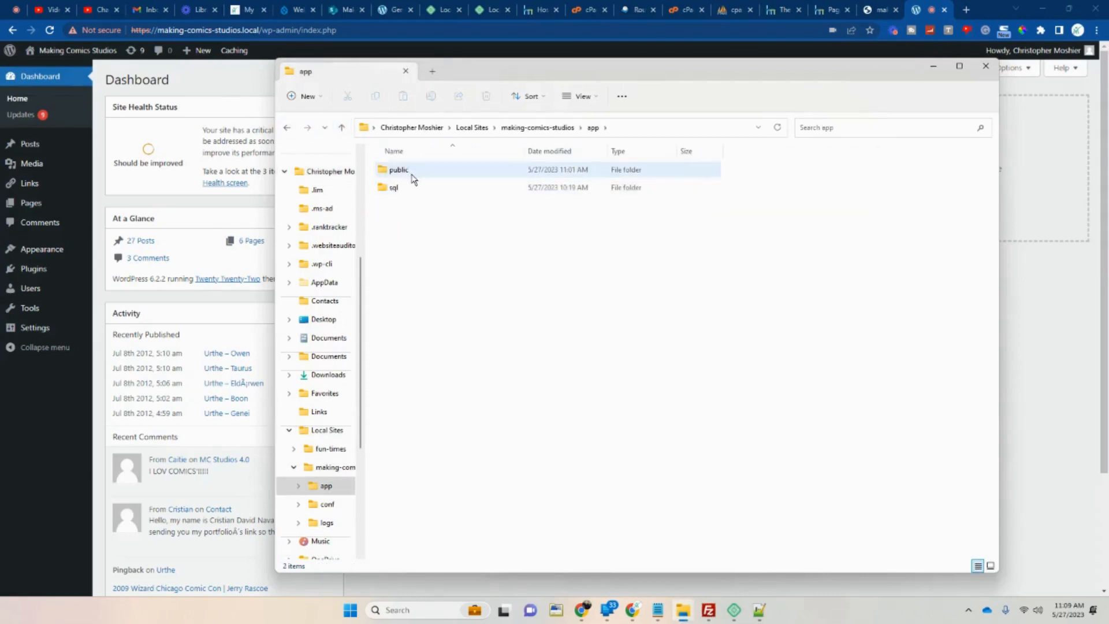
double_click(414, 174)
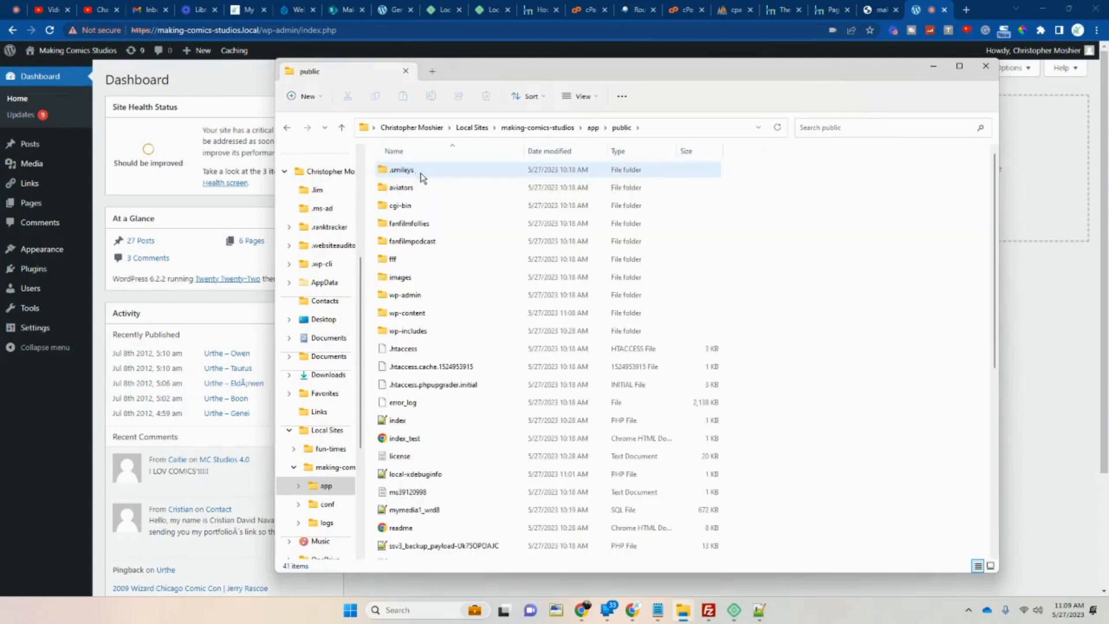
double_click(433, 314)
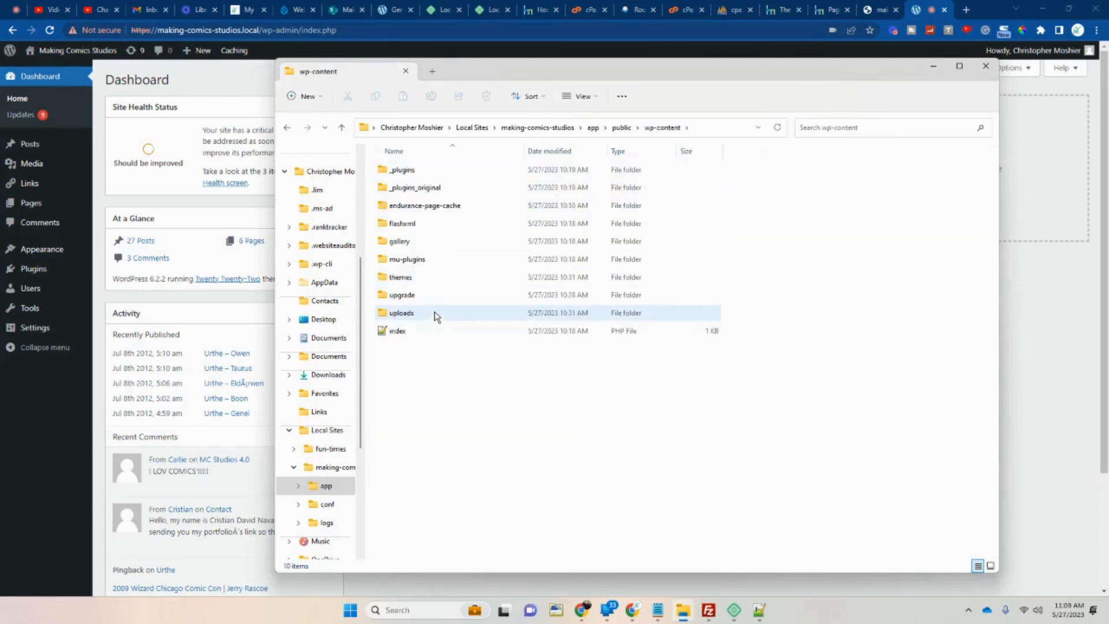
Create a new folder named 'plugins' inside wp-content.
right_click(467, 450)
click(527, 438)
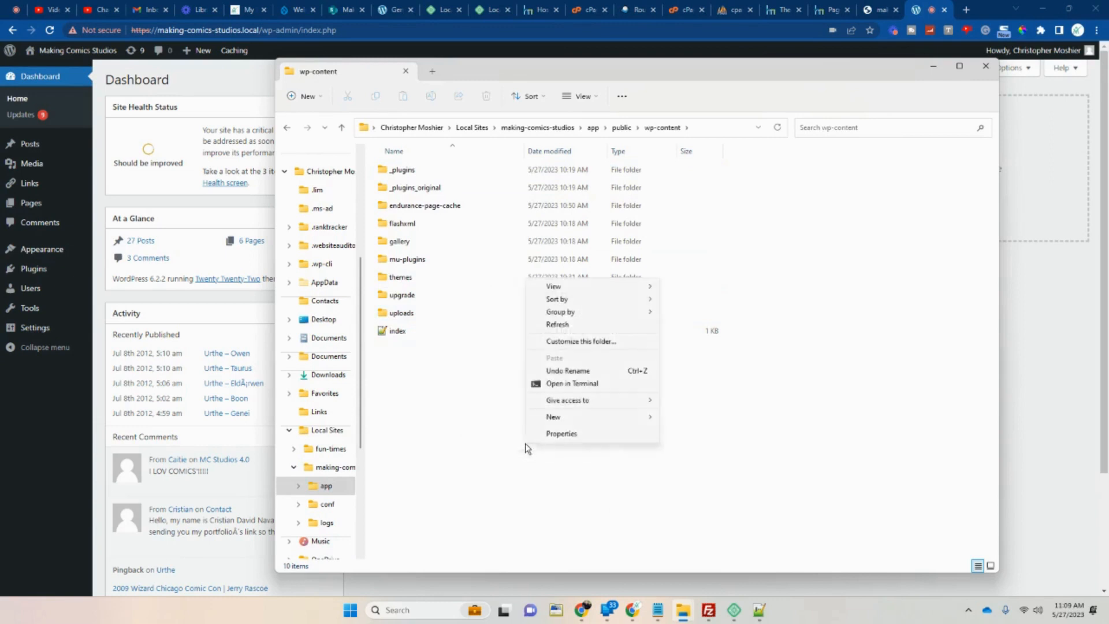
click(570, 417)
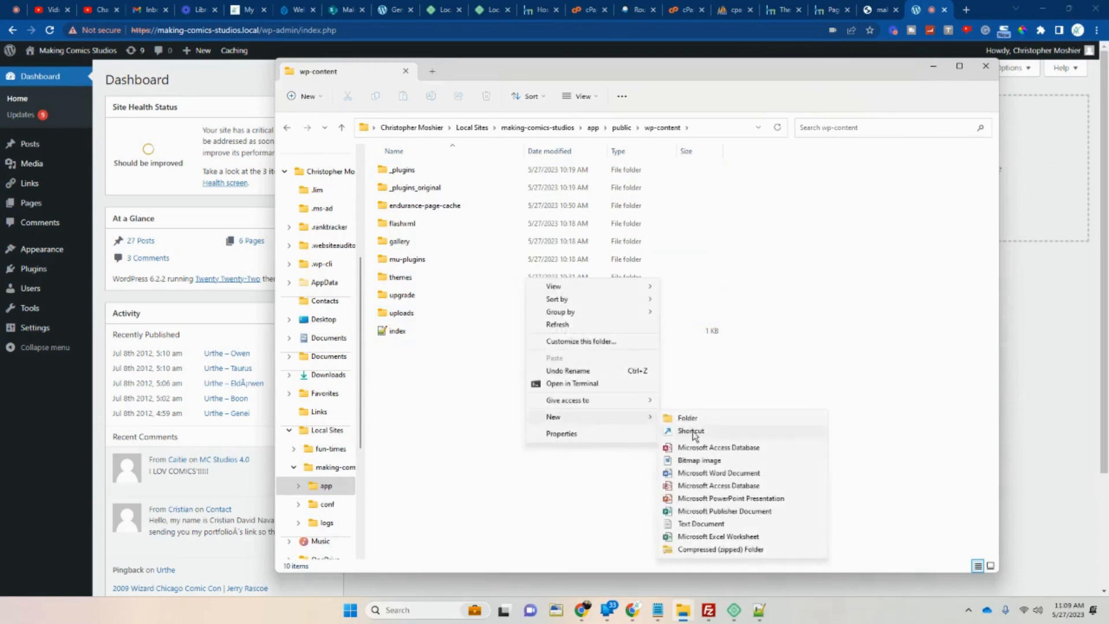
click(708, 418)
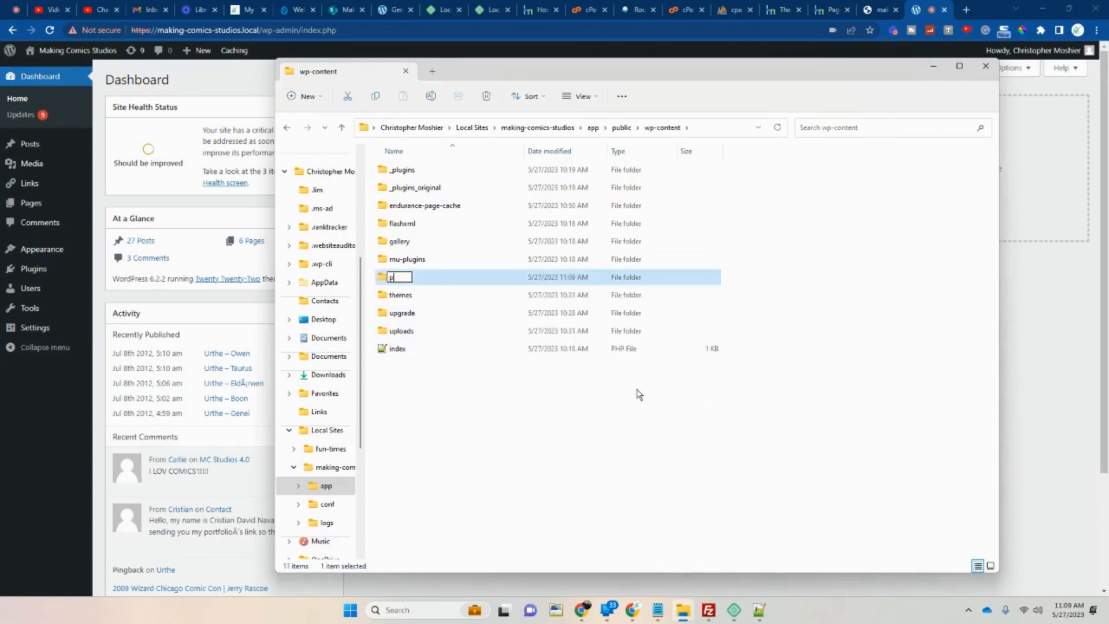
text(plugins)
click(546, 439)
Copy the akismet folder from _plugins and paste it into the new plugins folder.
double_click(404, 169)
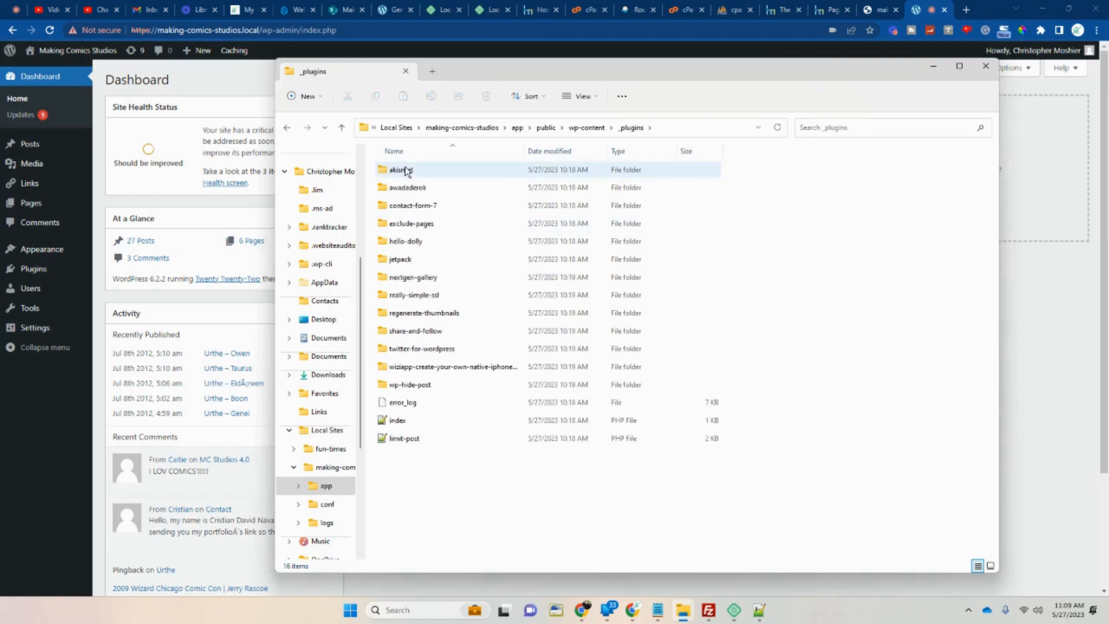
right_click(409, 171)
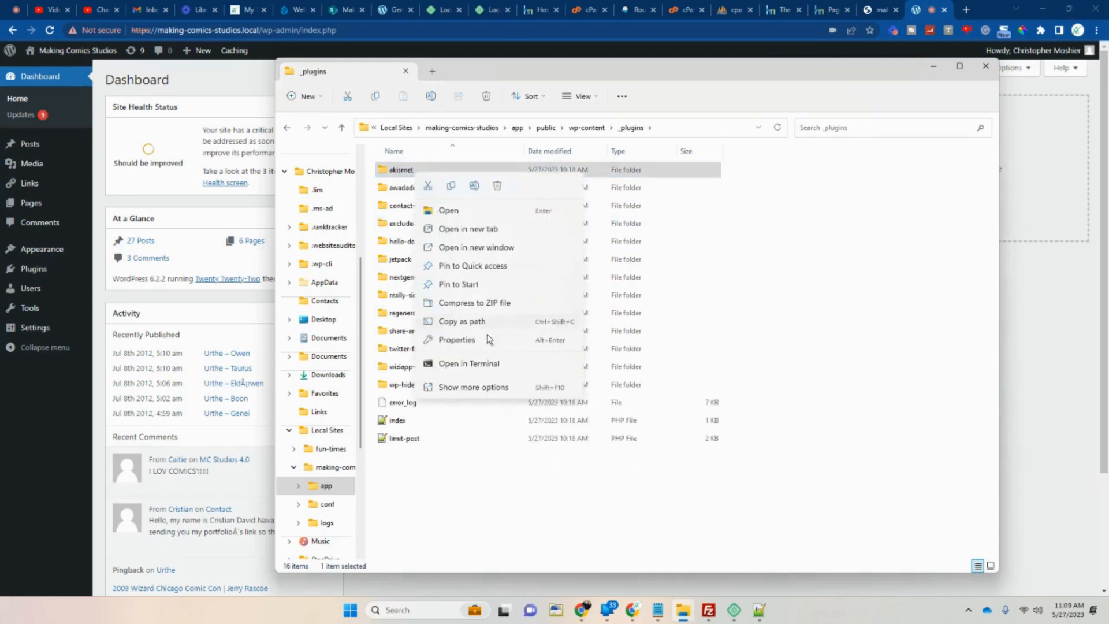
click(475, 387)
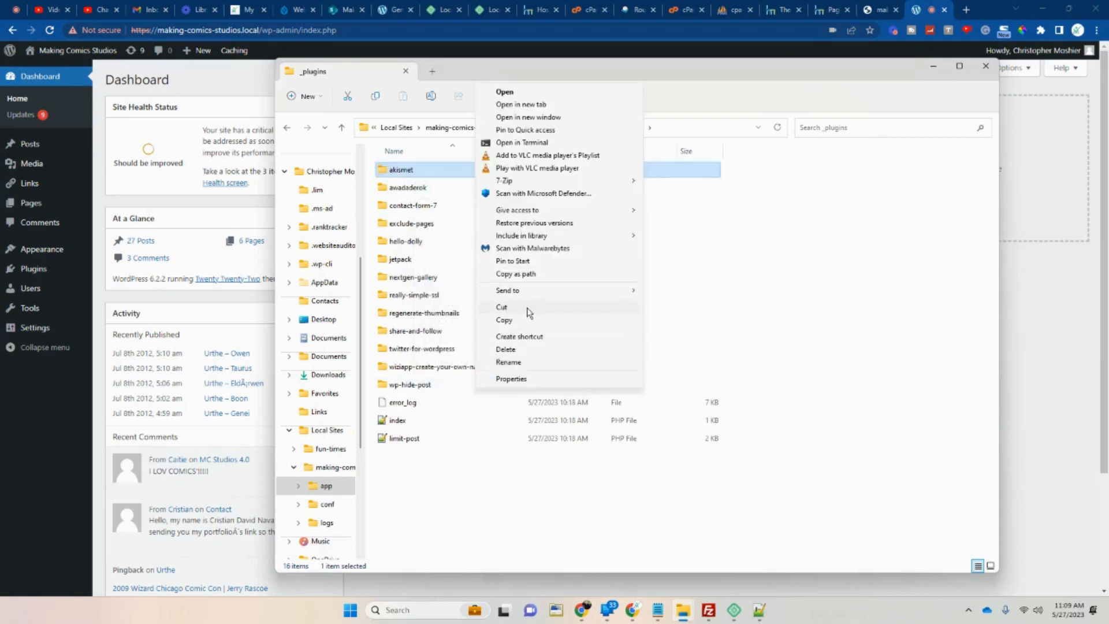
click(515, 319)
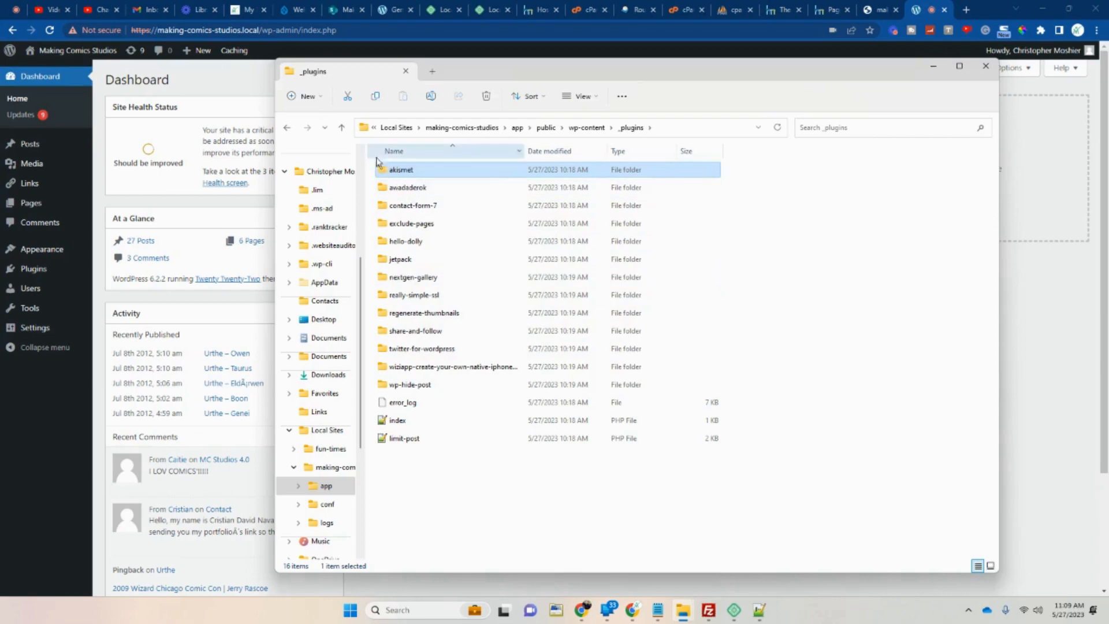
click(343, 132)
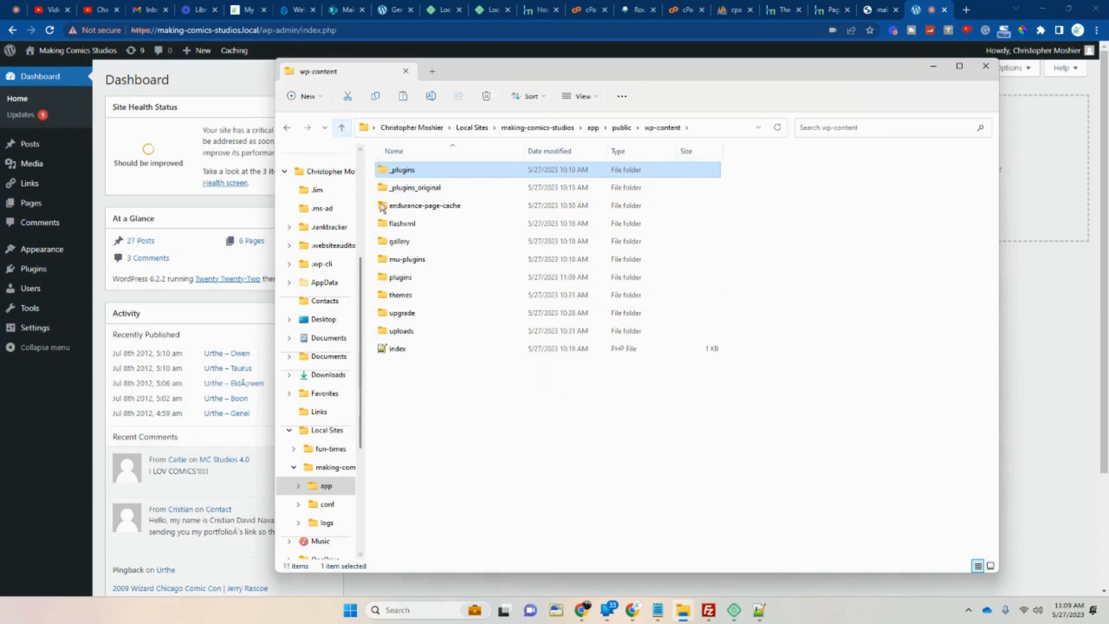
click(406, 278)
double_click(406, 278)
right_click(446, 227)
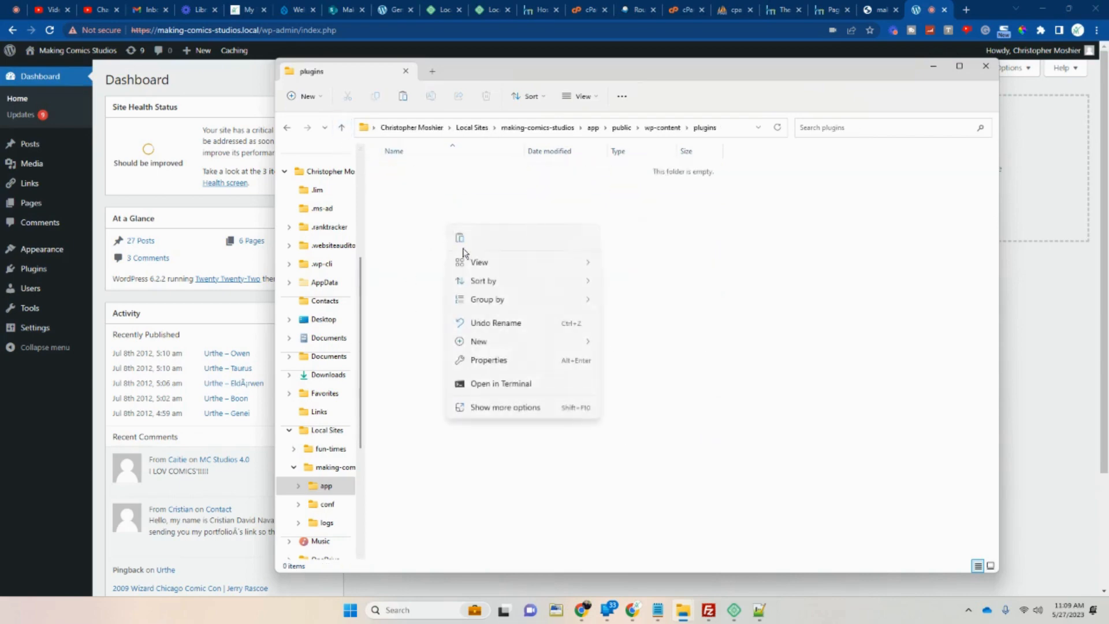
click(504, 408)
click(554, 492)
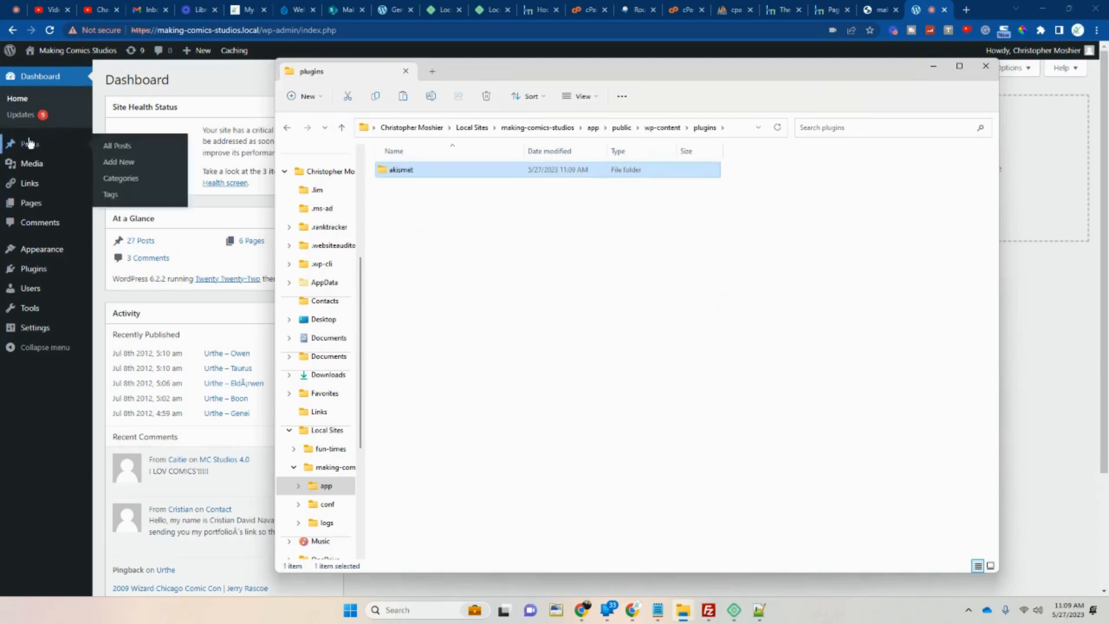
click(26, 116)
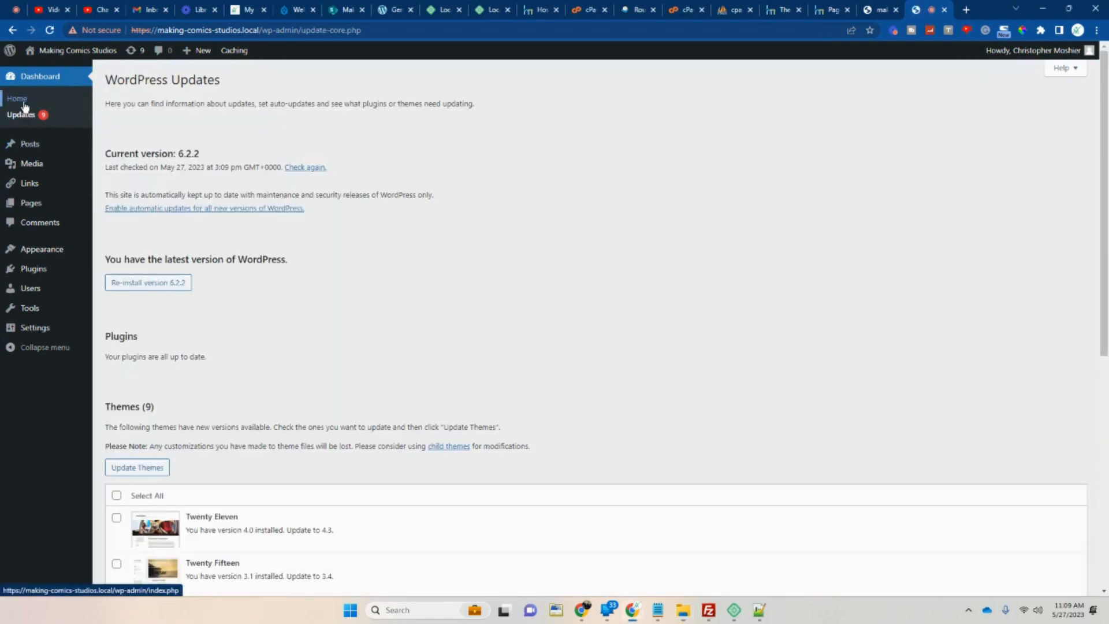
Confirm Akismet Anti-Spam 5.1 is active under Installed Plugins and view its settings page.
click(22, 103)
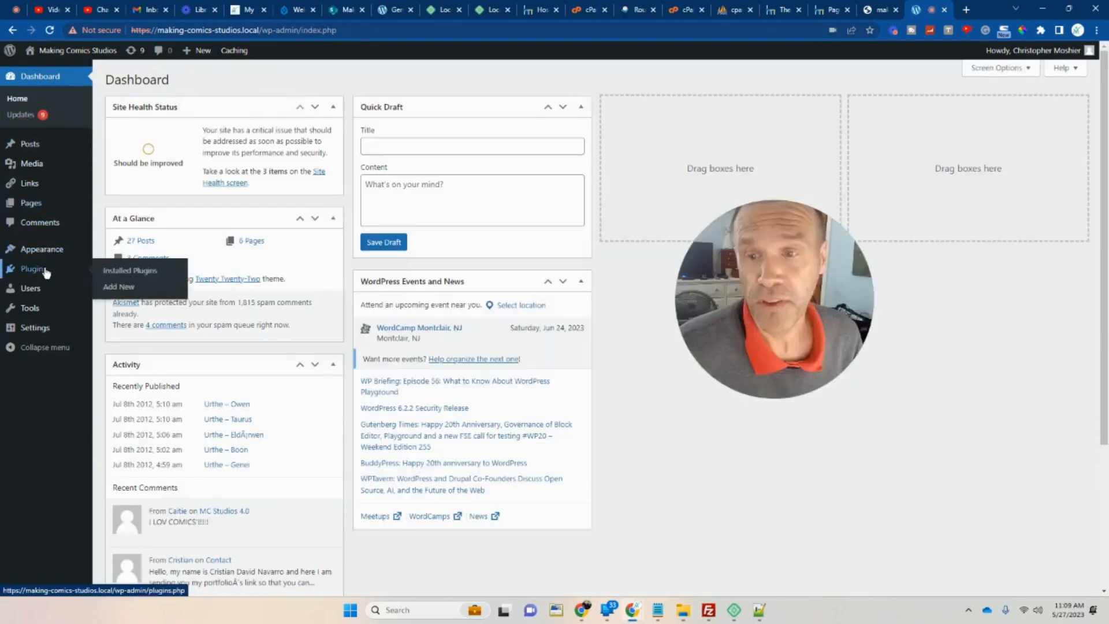
click(46, 269)
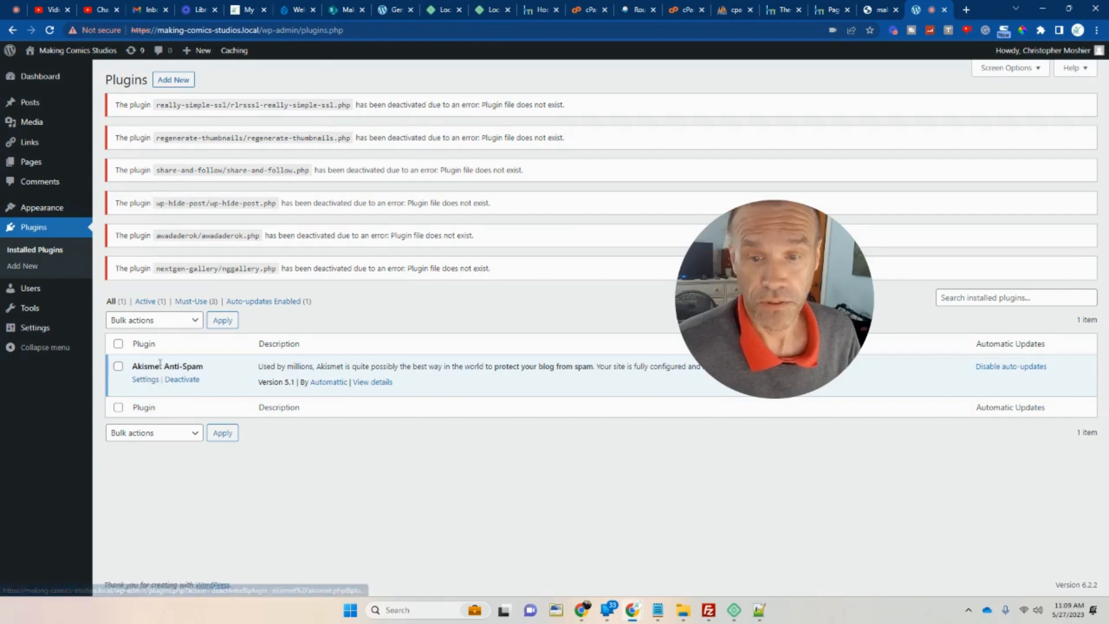
click(142, 380)
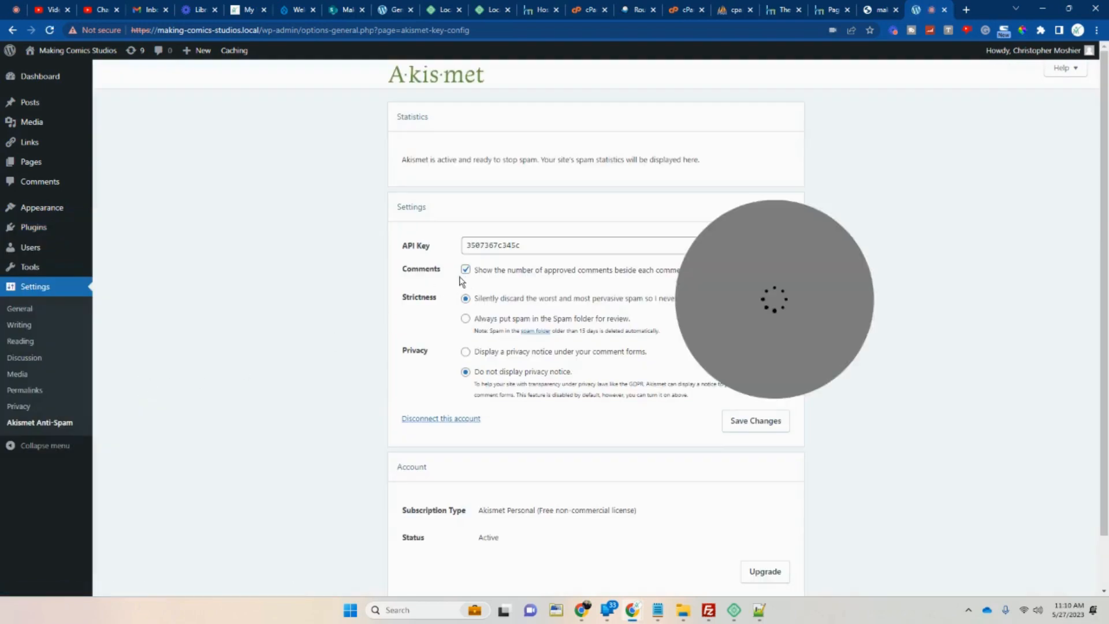
scroll(462, 281, down, 1)
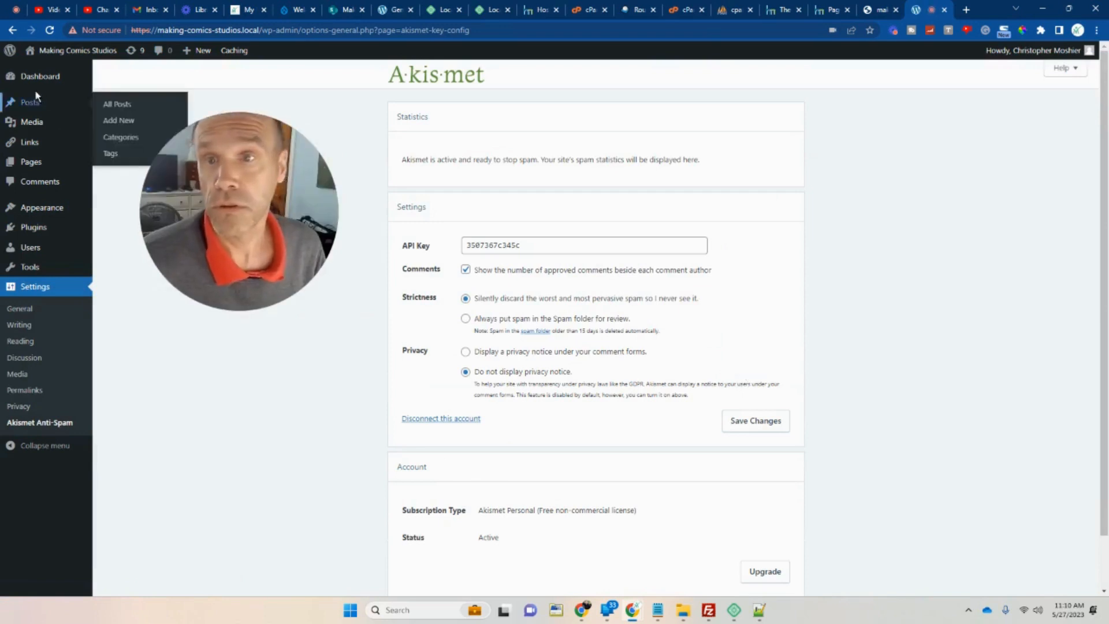
On the Updates page, select all nine outdated themes and update them.
mouse_move(66, 85)
click(131, 51)
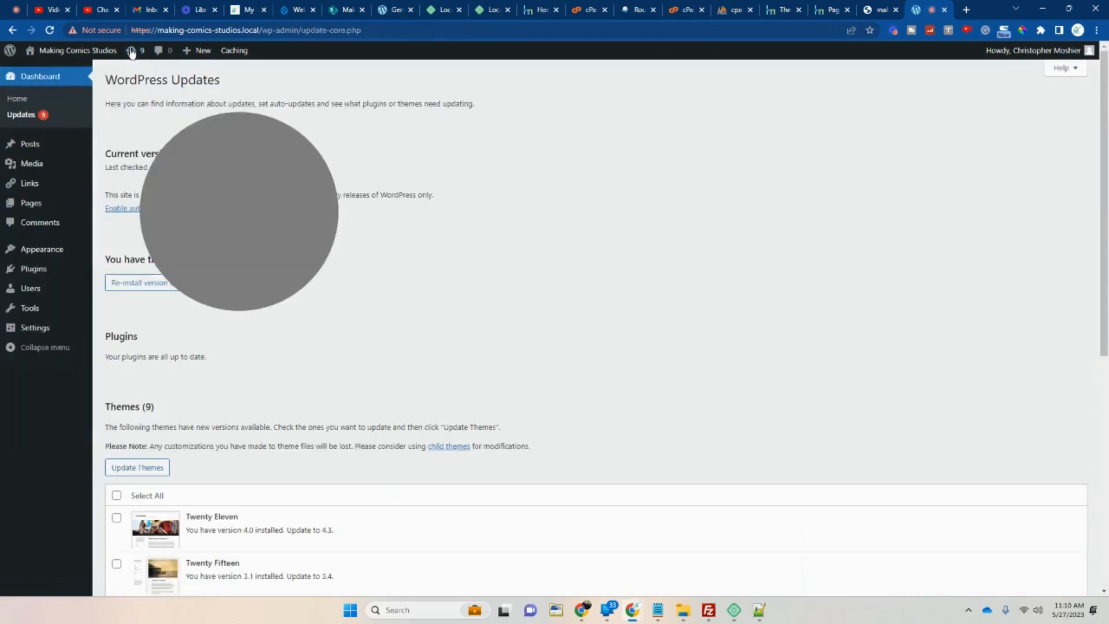
scroll(292, 392, down, 7)
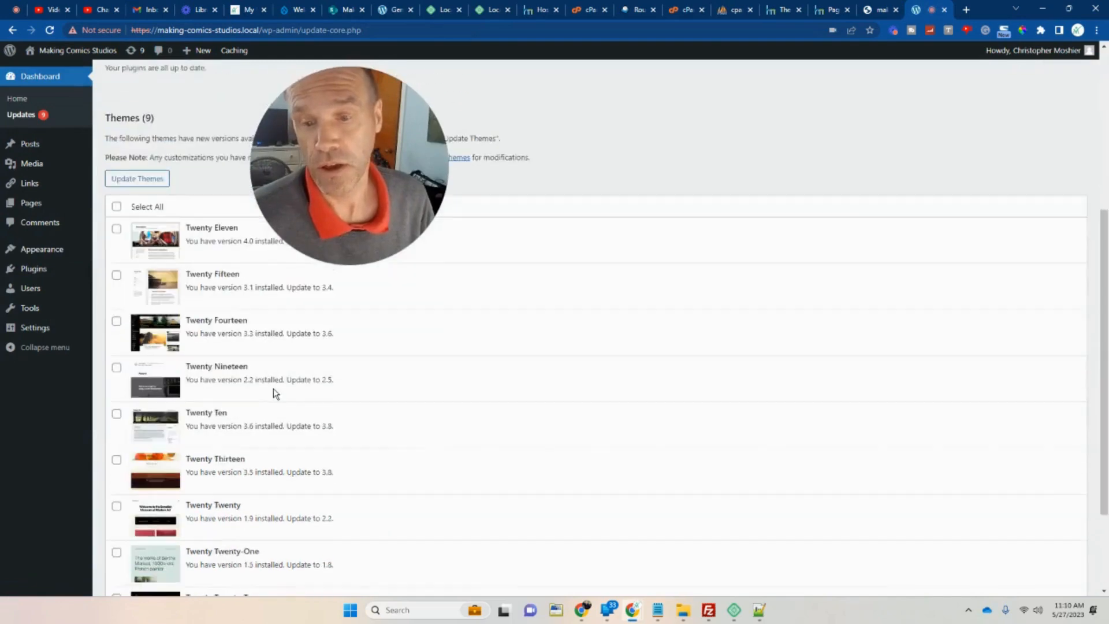
scroll(274, 384, up, 5)
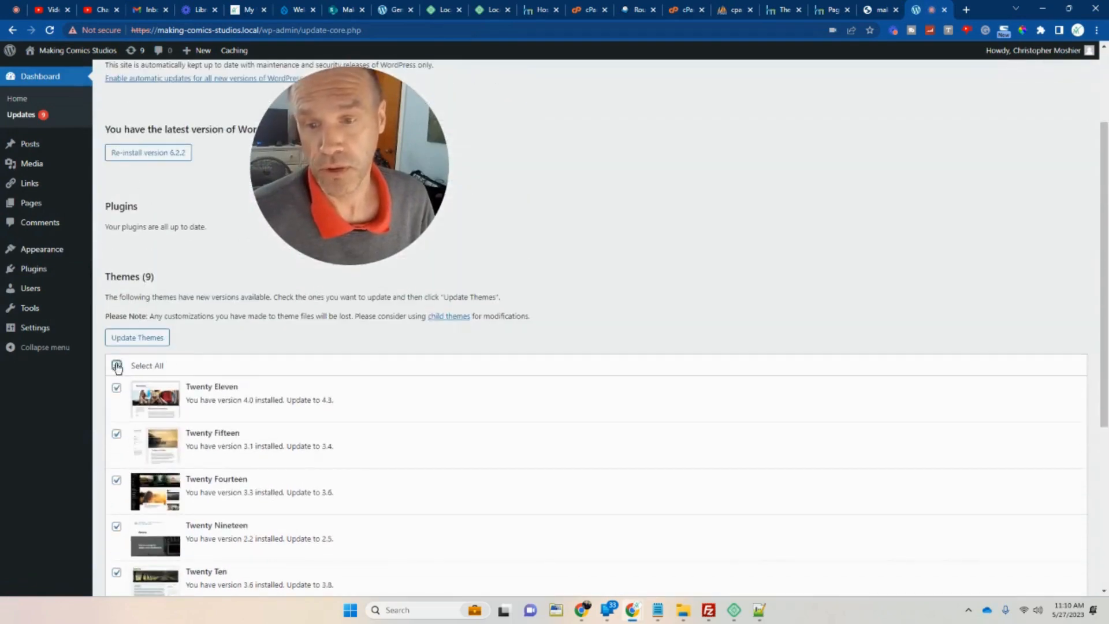
click(139, 338)
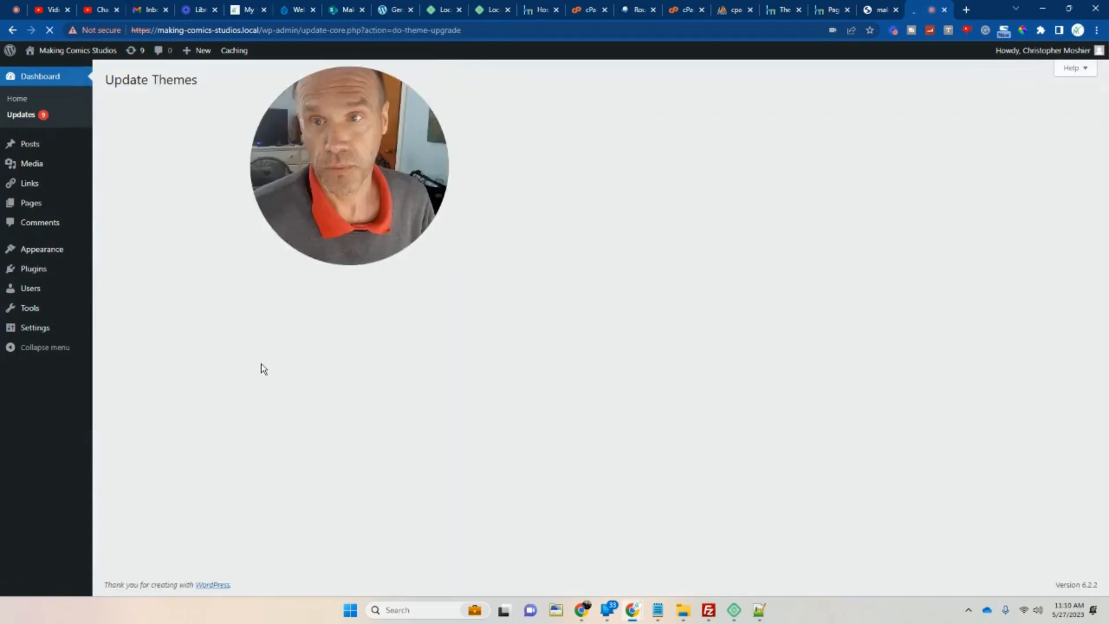
drag(289, 192, 359, 275)
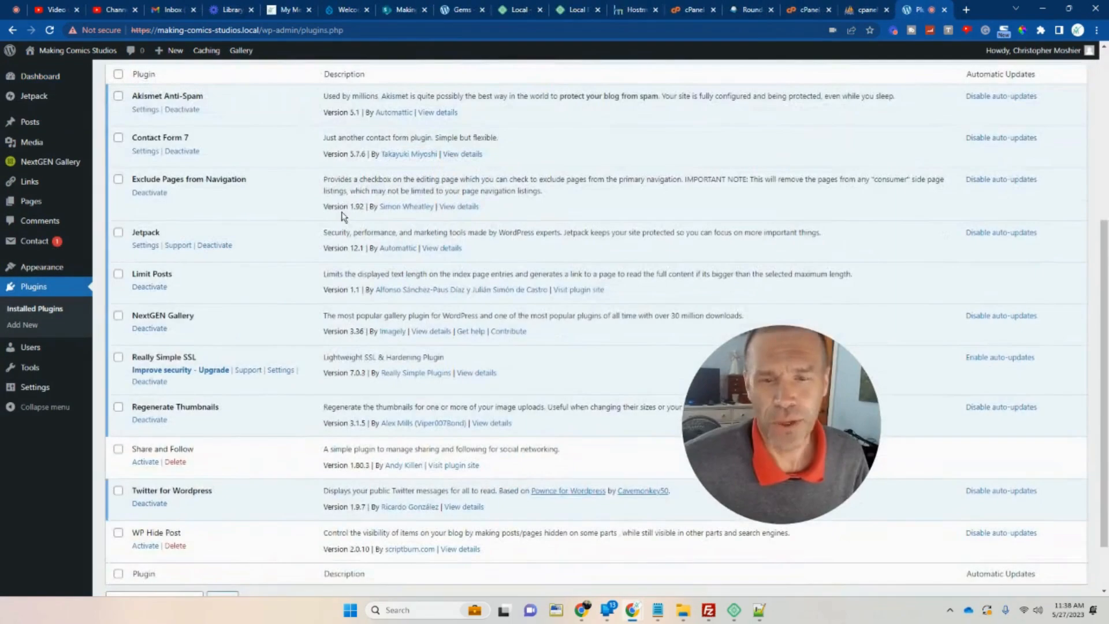
scroll(343, 217, down, 2)
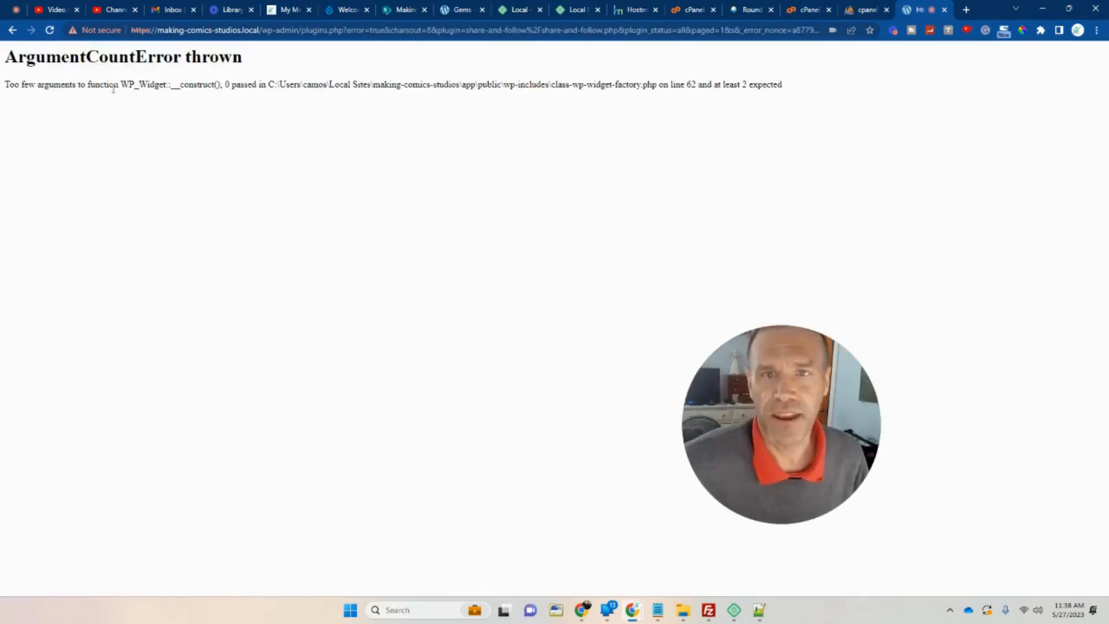
Delete the share-and-follow folder from wp-content\plugins and reload the erroring admin page.
drag(1108, 86, 665, 82)
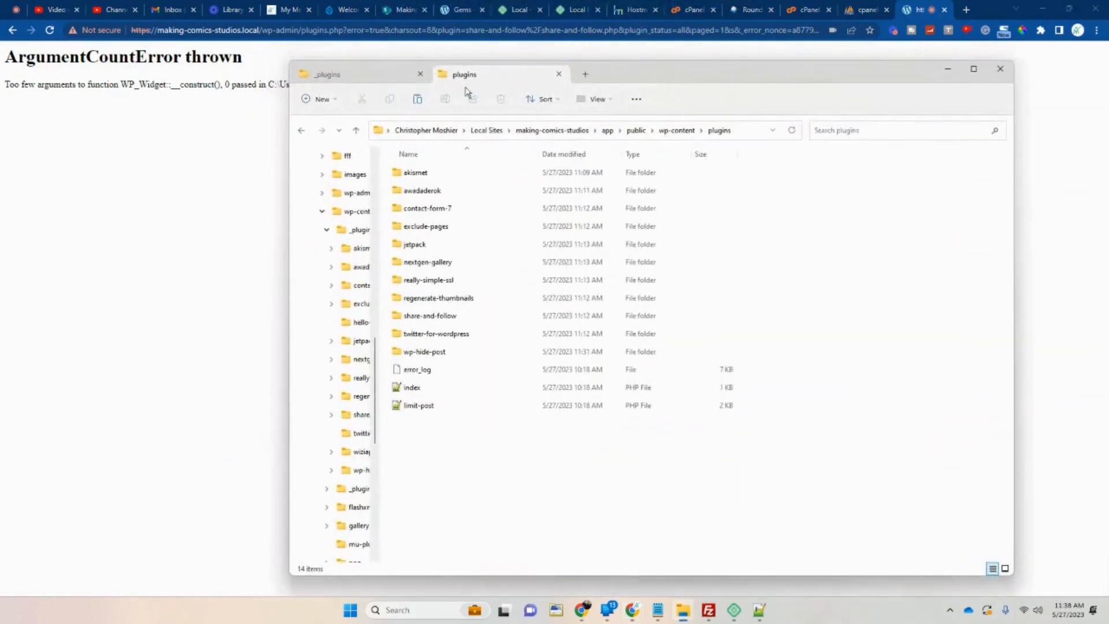
click(357, 131)
double_click(416, 282)
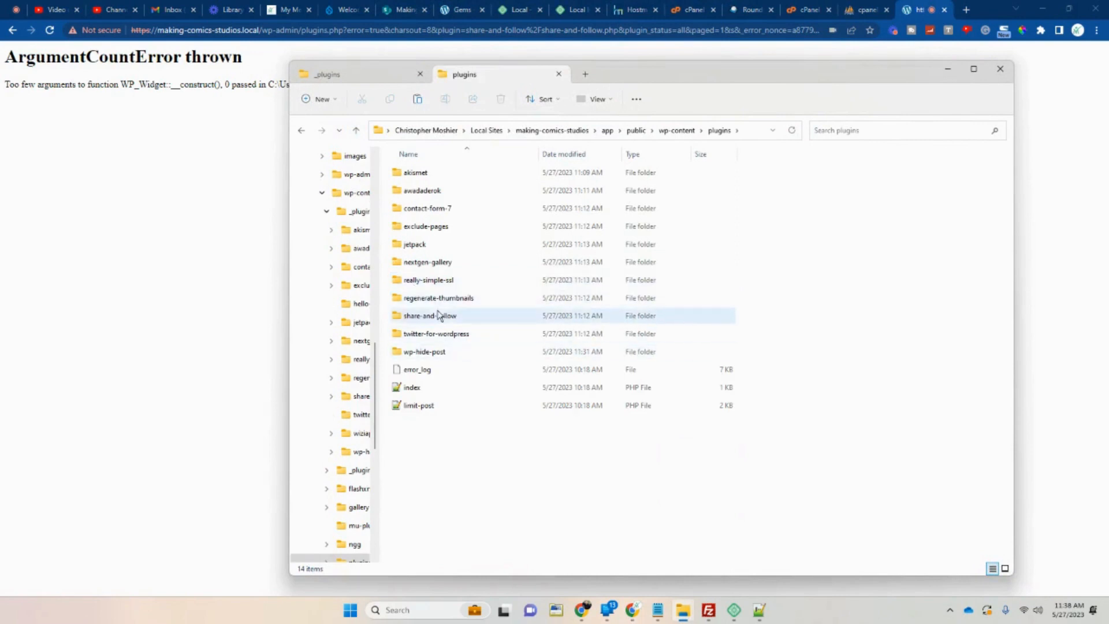
click(437, 316)
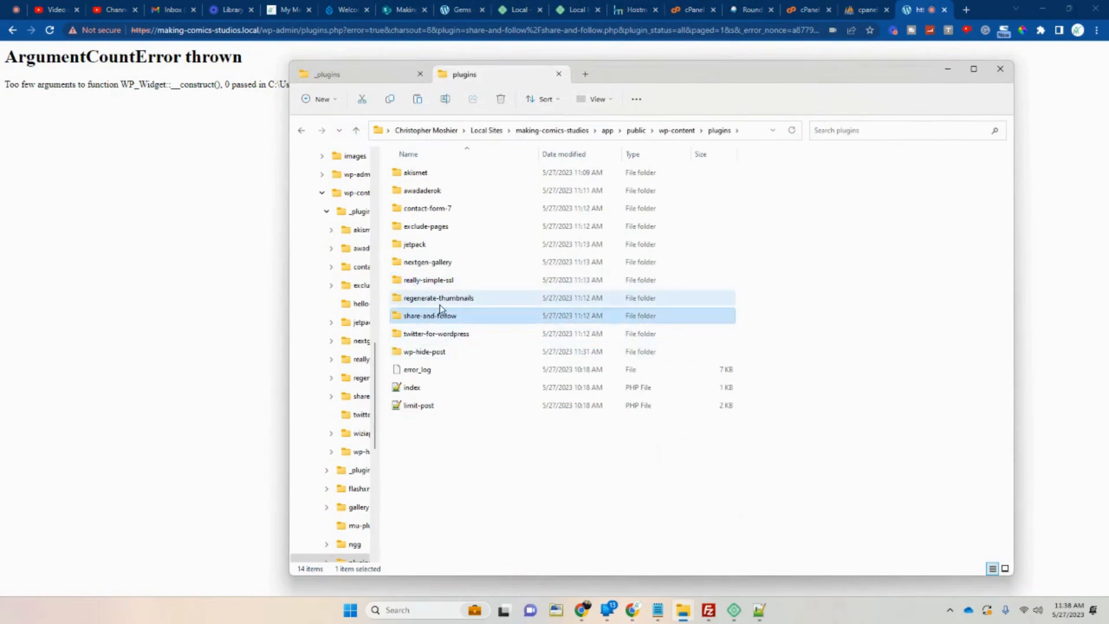
key(Delete)
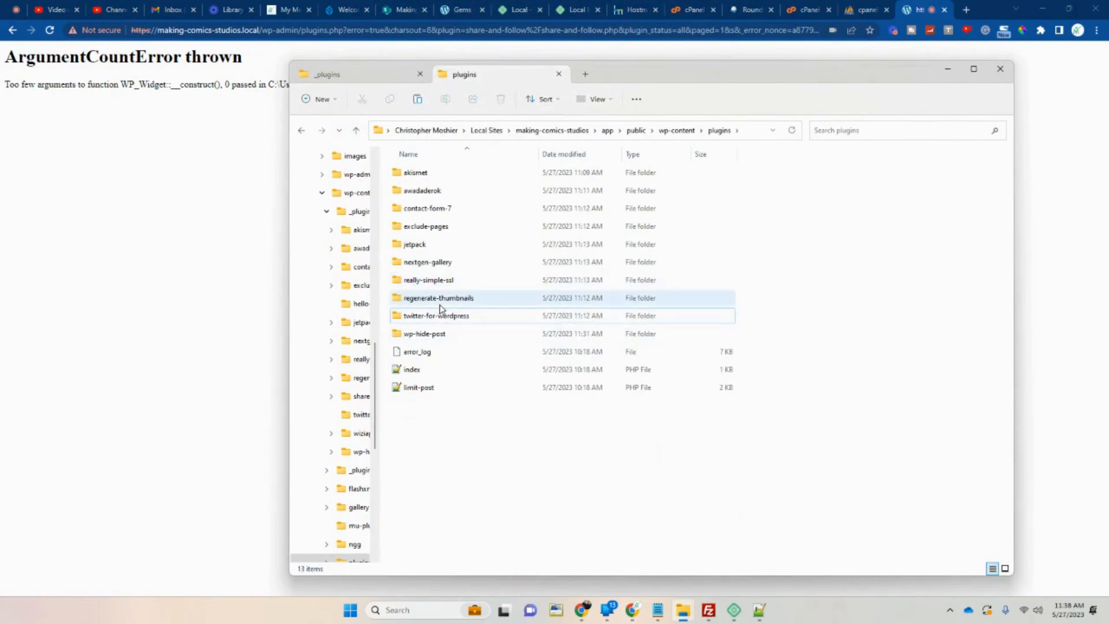
click(49, 31)
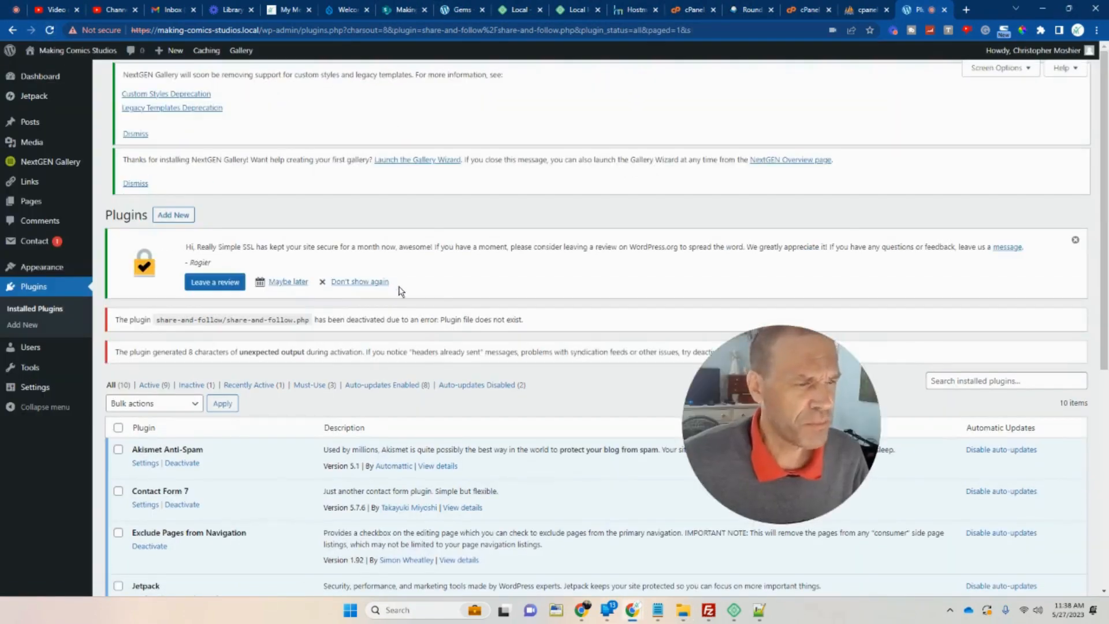
Activate WP Hide Post and check the site's front page for warnings.
scroll(398, 283, down, 6)
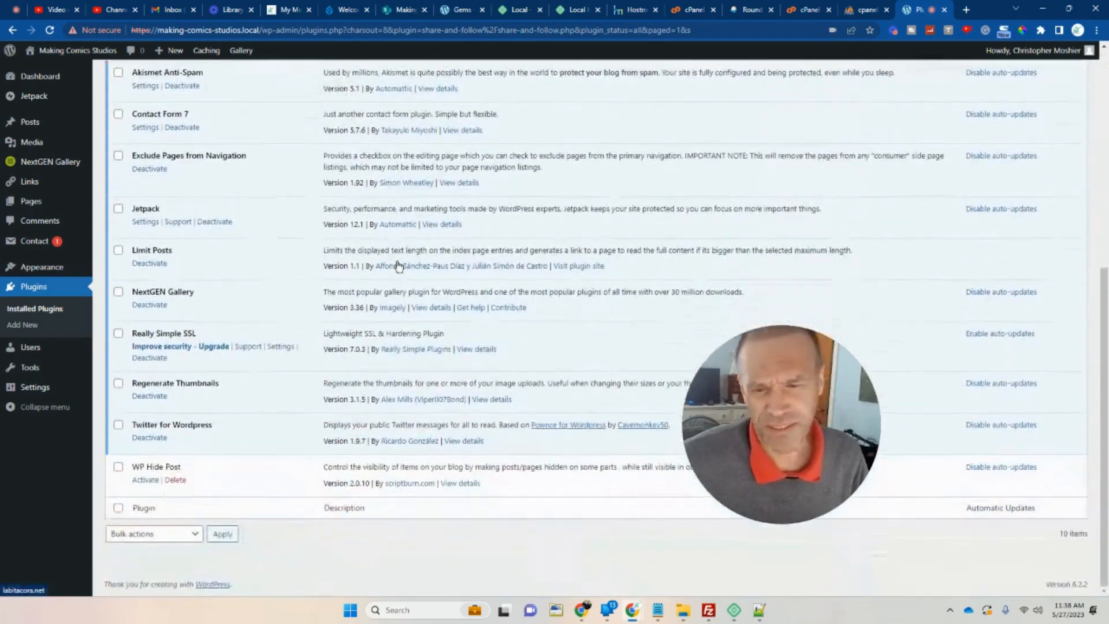
click(151, 484)
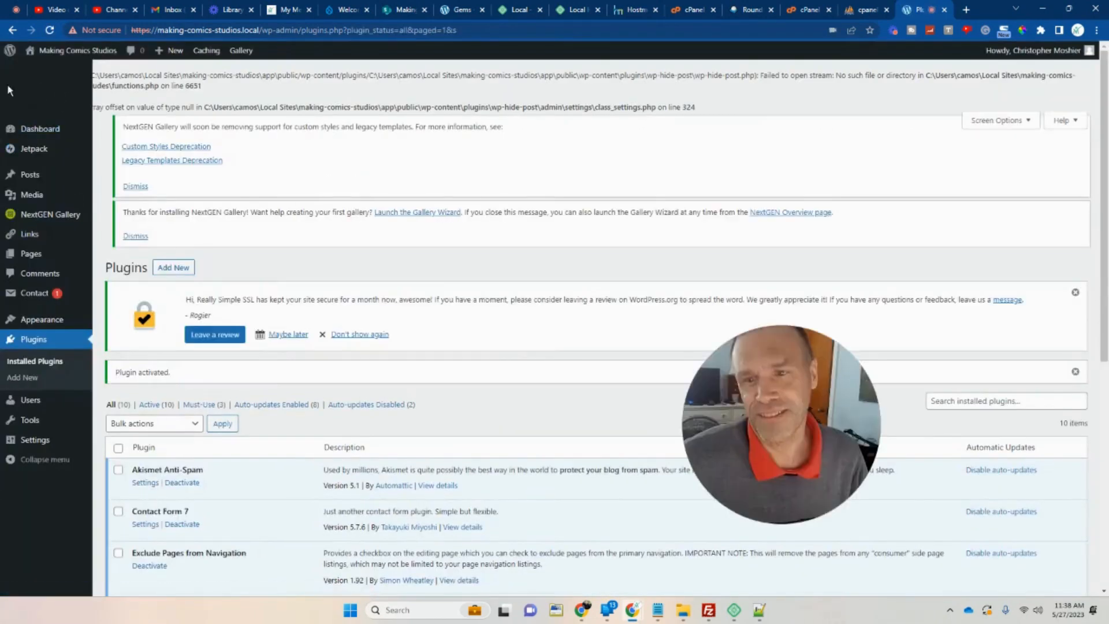
click(64, 52)
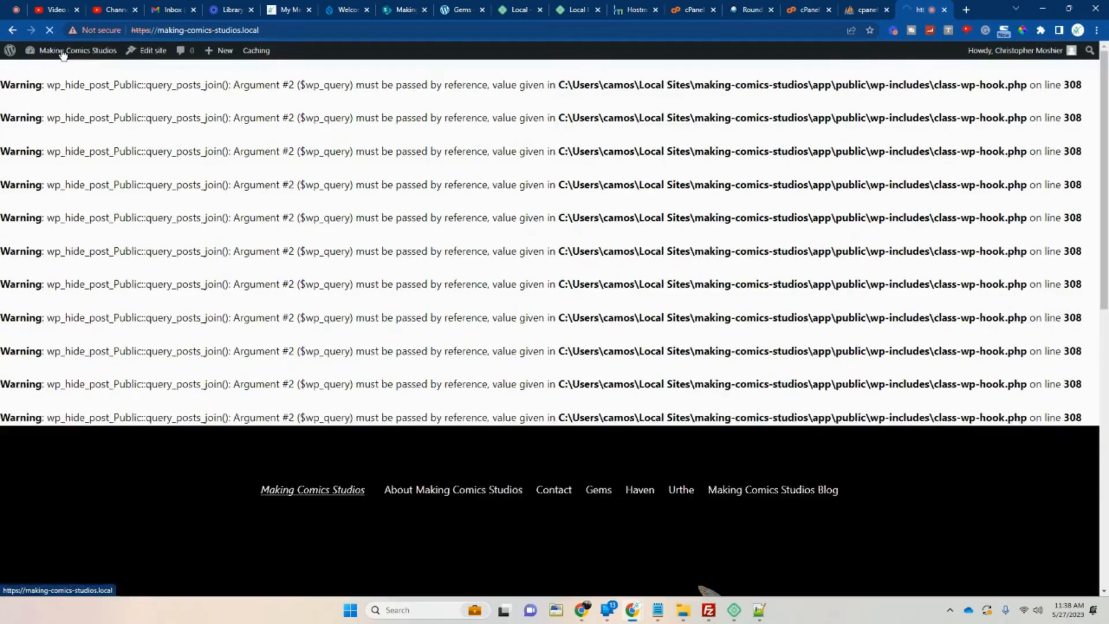
click(14, 32)
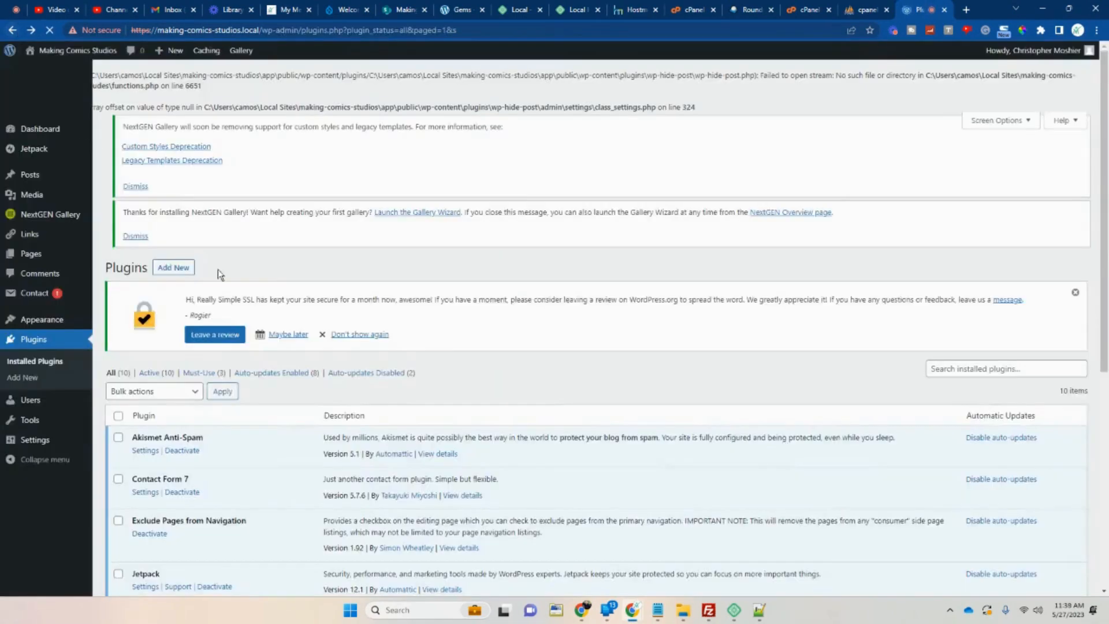
Deactivate WP Hide Post, recheck the front page, and request its deletion.
scroll(217, 269, down, 6)
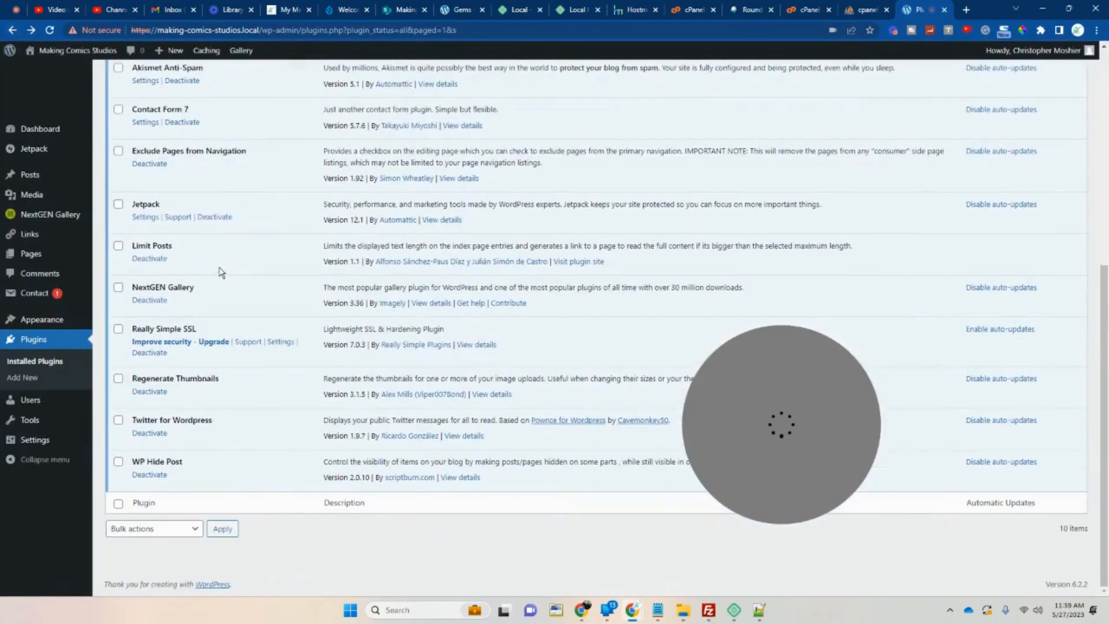
click(152, 476)
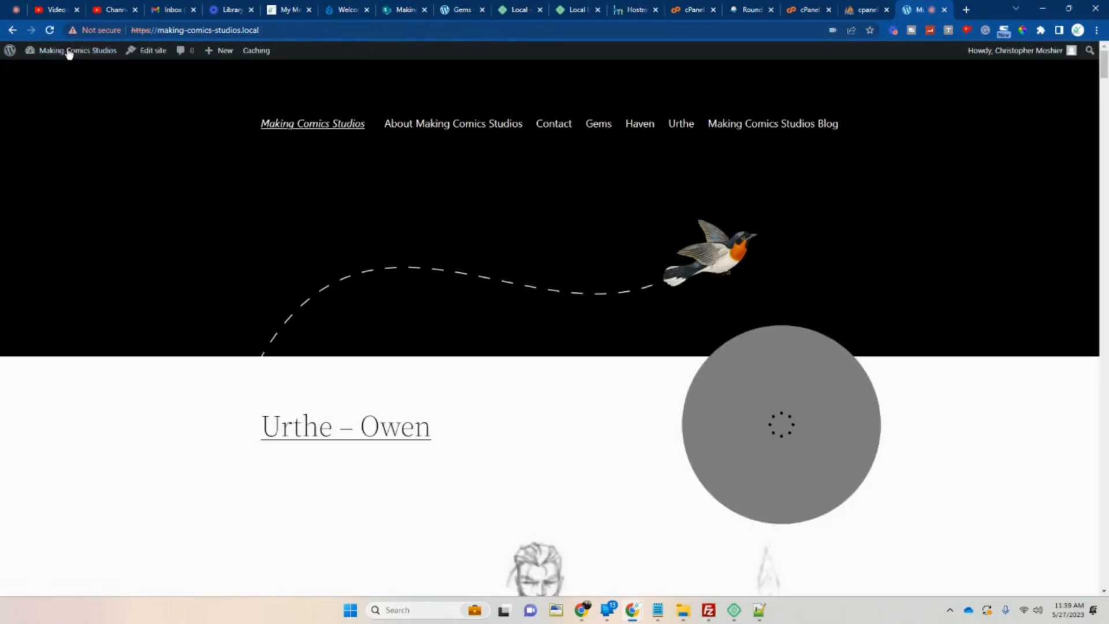
click(11, 32)
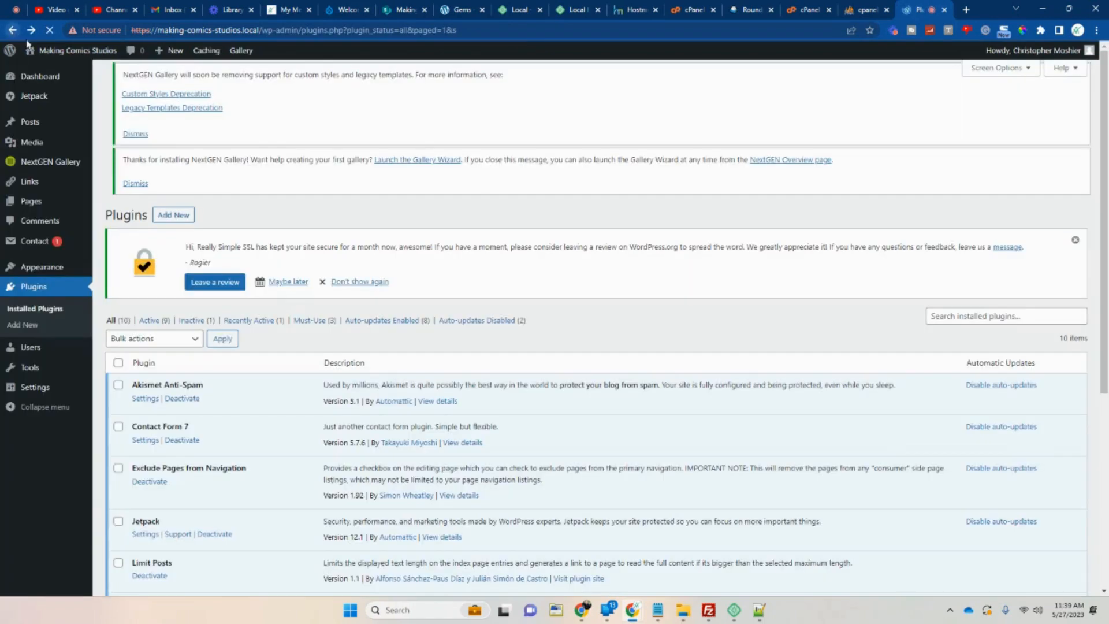
click(180, 483)
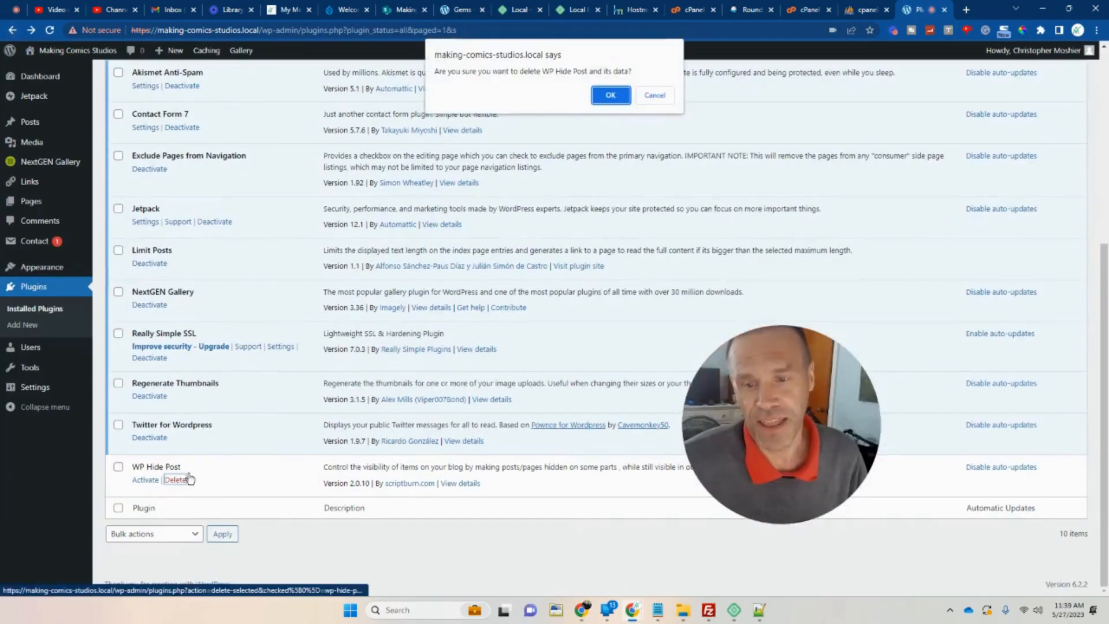
Confirm deleting WP Hide Post and its data, then switch to the Local app.
click(602, 101)
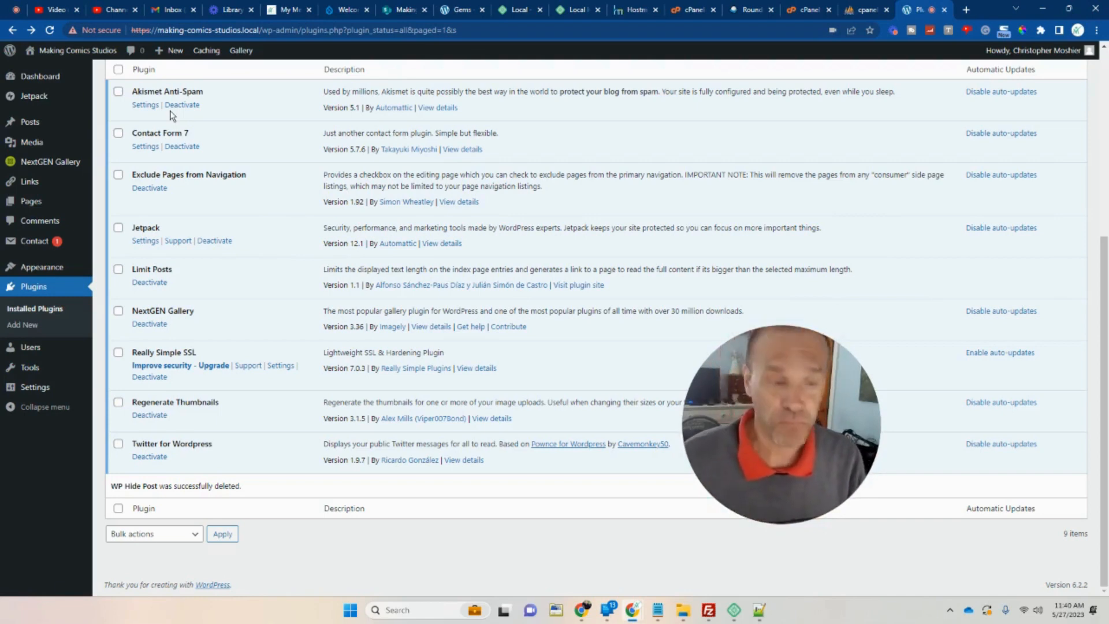
click(737, 611)
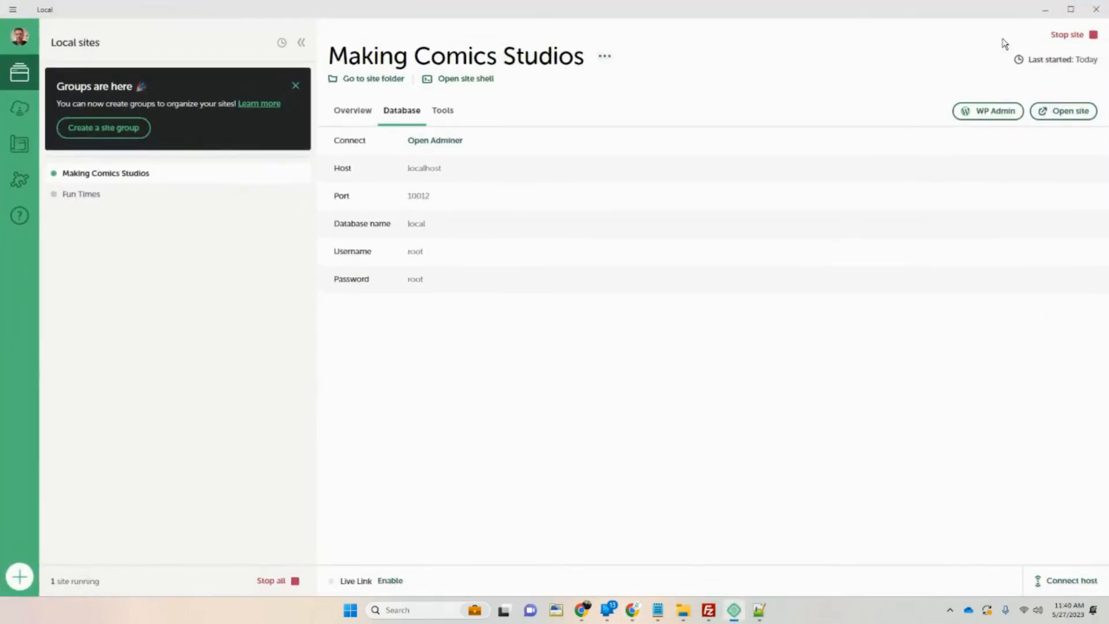
Leave Local and view the Making Comics Studios front page in a new browser tab.
click(1045, 9)
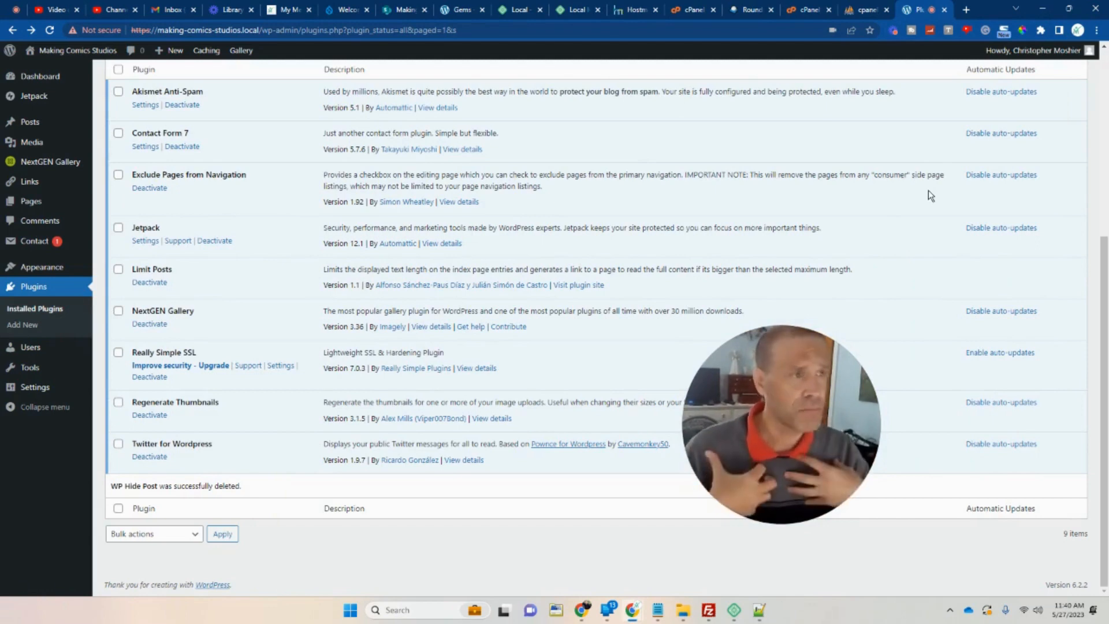
right_click(96, 55)
click(115, 61)
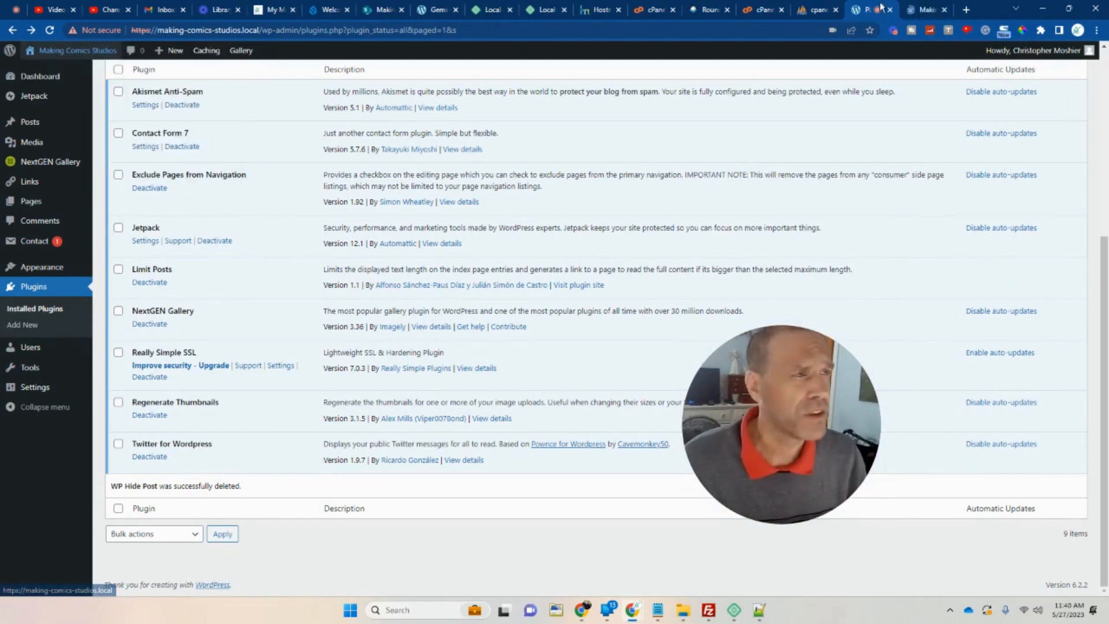
click(922, 12)
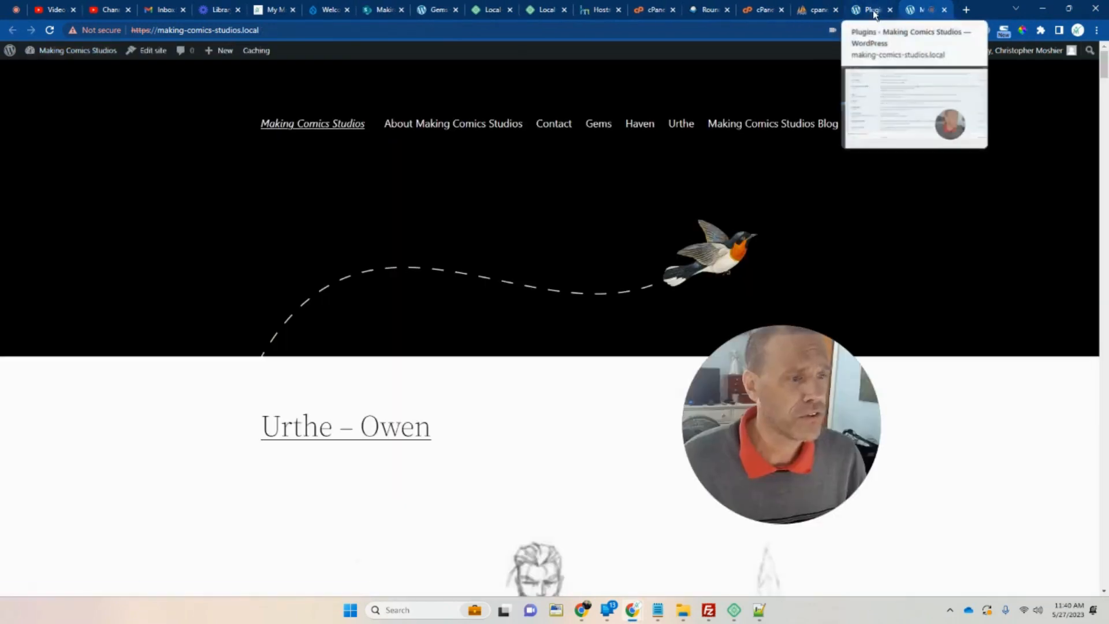